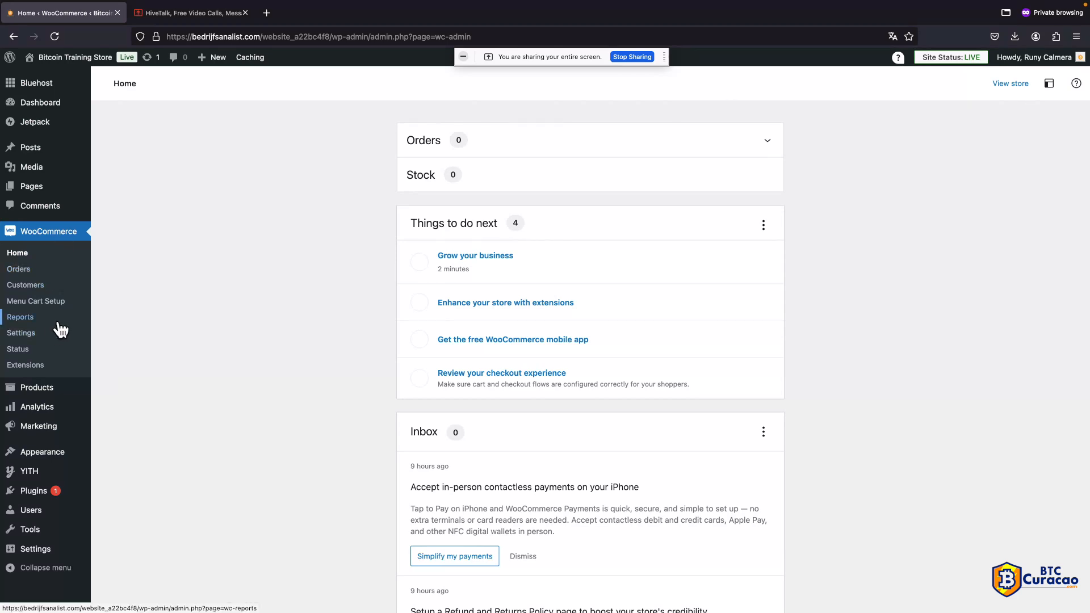
- Open the WooCommerce product list to review the store's products
left_click(37, 391)
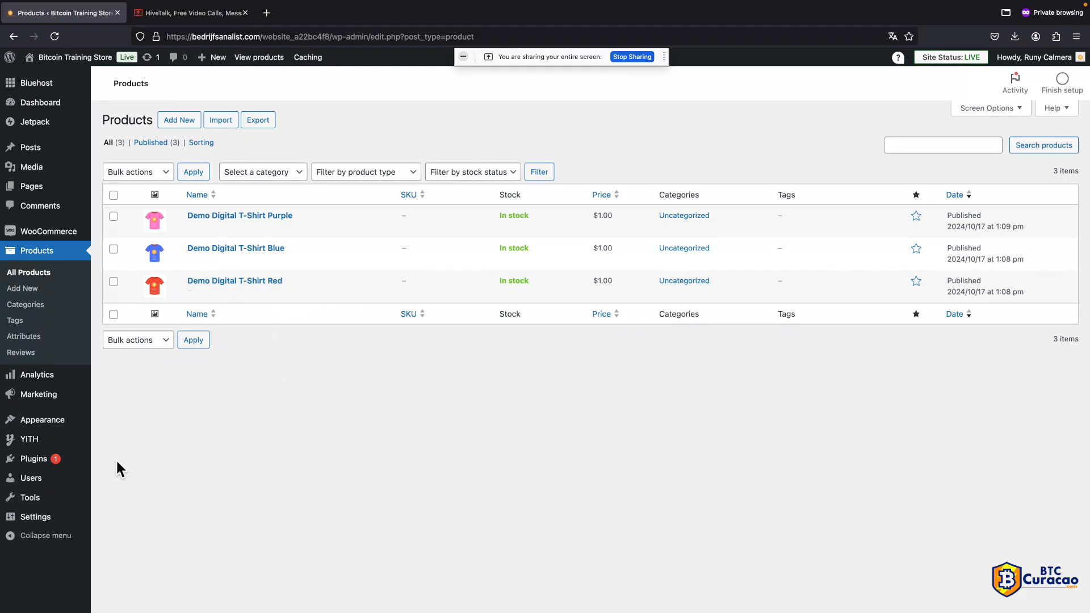
- Search for new plugins with the keyword "blink woocommerce"
mouse_move(30, 462)
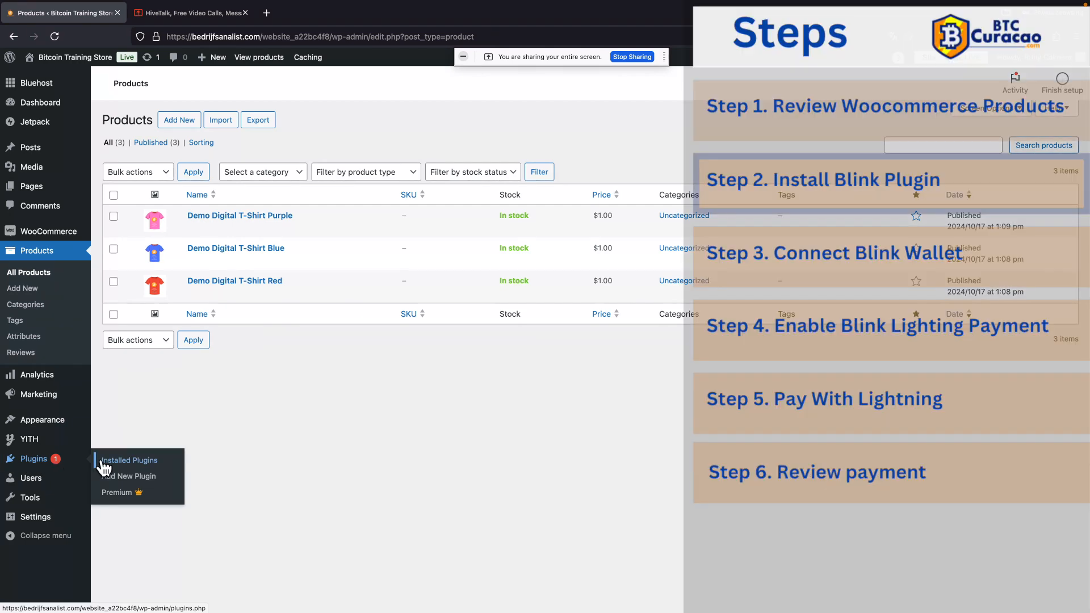
left_click(134, 477)
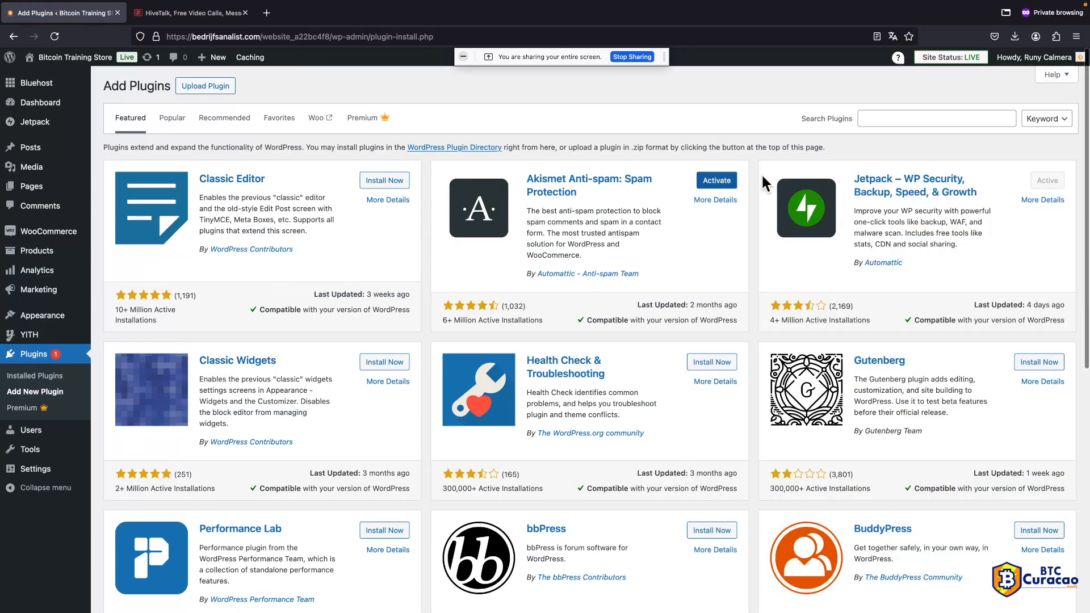
left_click(914, 115)
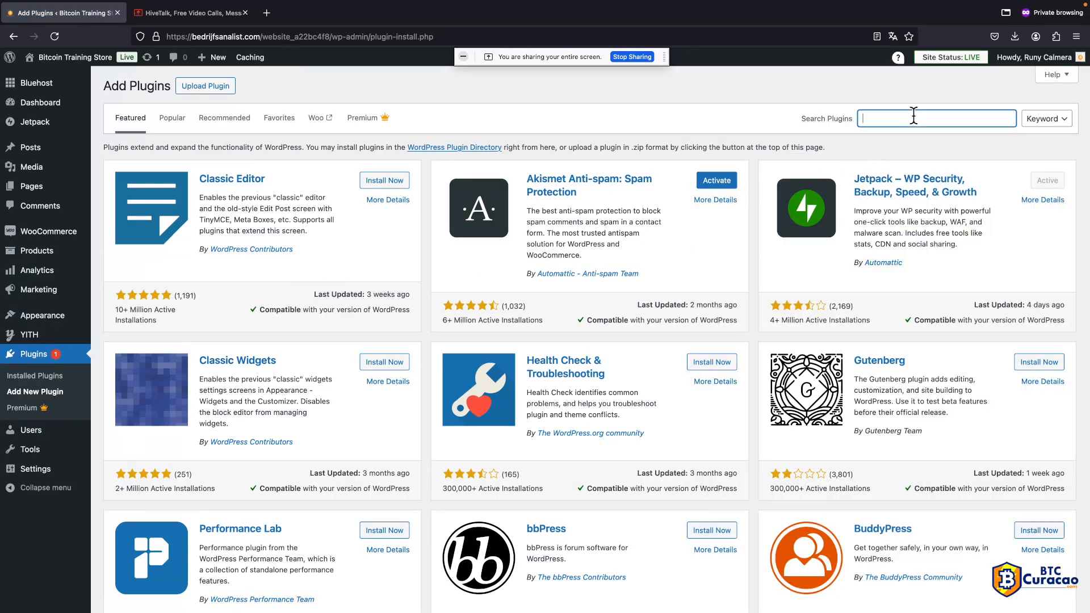
type("blink woocoo")
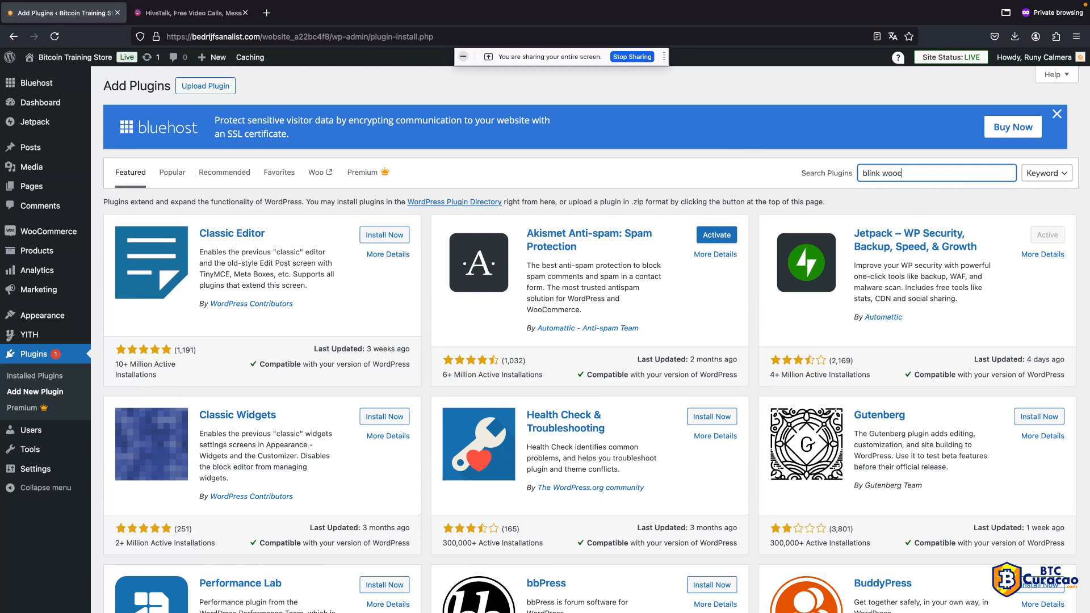
type("merce")
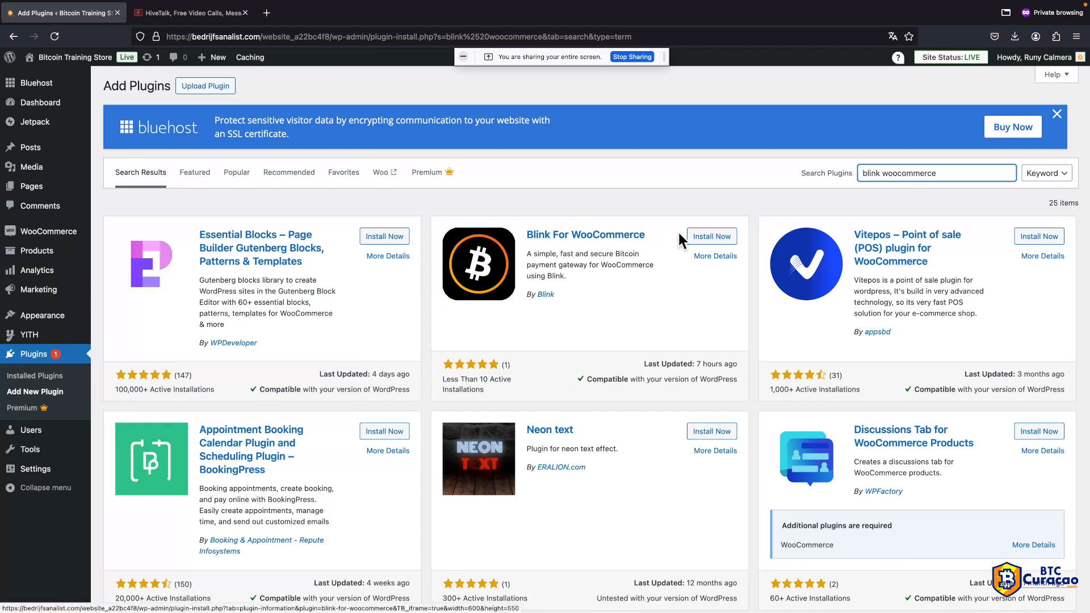
- Install and activate the Blink For WooCommerce plugin and open its payment settings
left_click(721, 242)
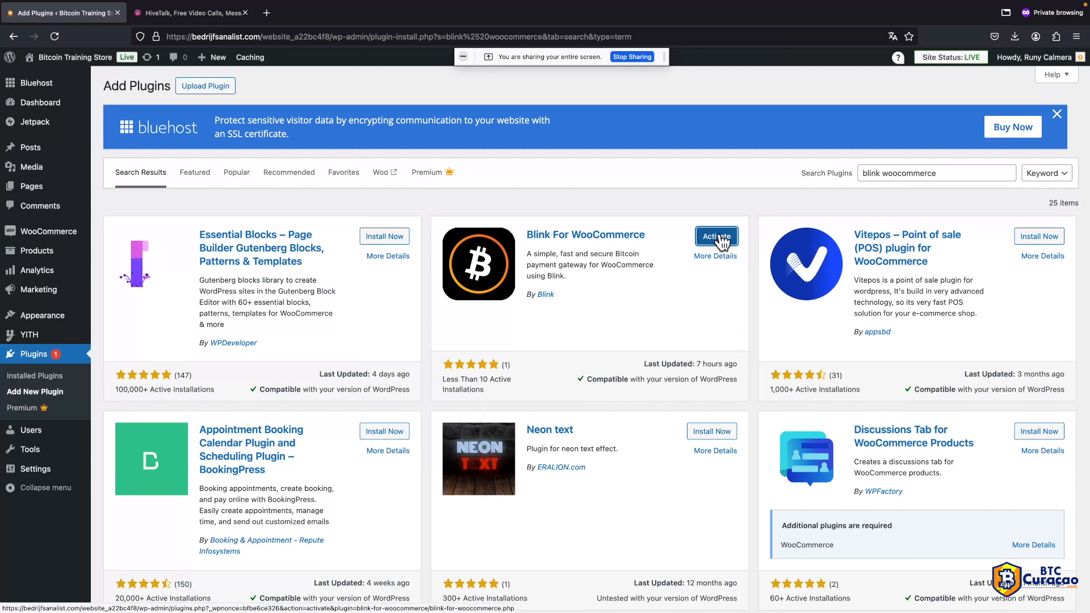
left_click(719, 241)
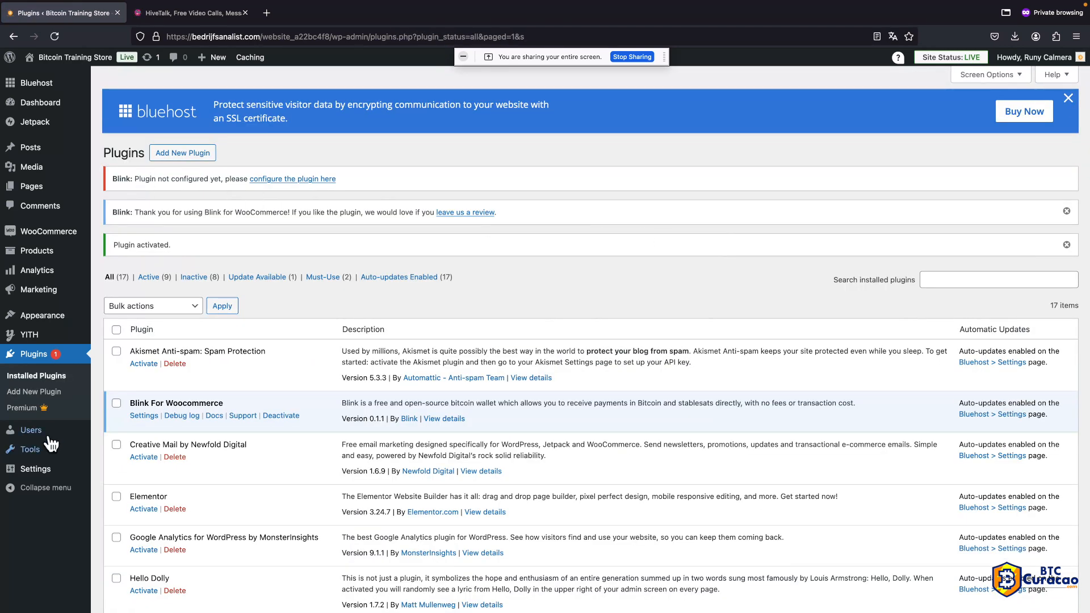
left_click(145, 416)
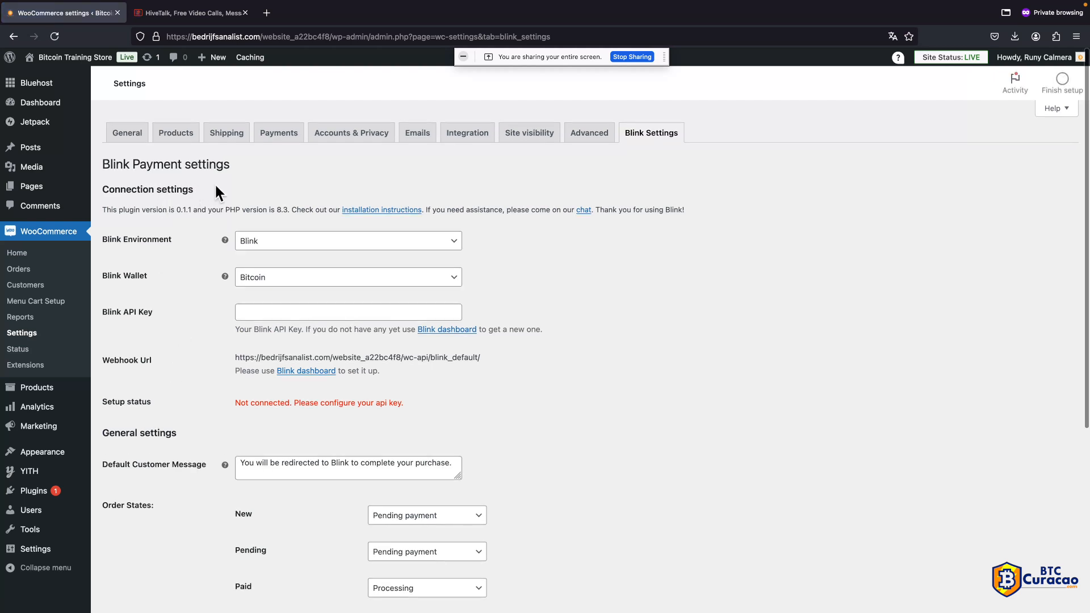
scroll(302, 352, "down", 2)
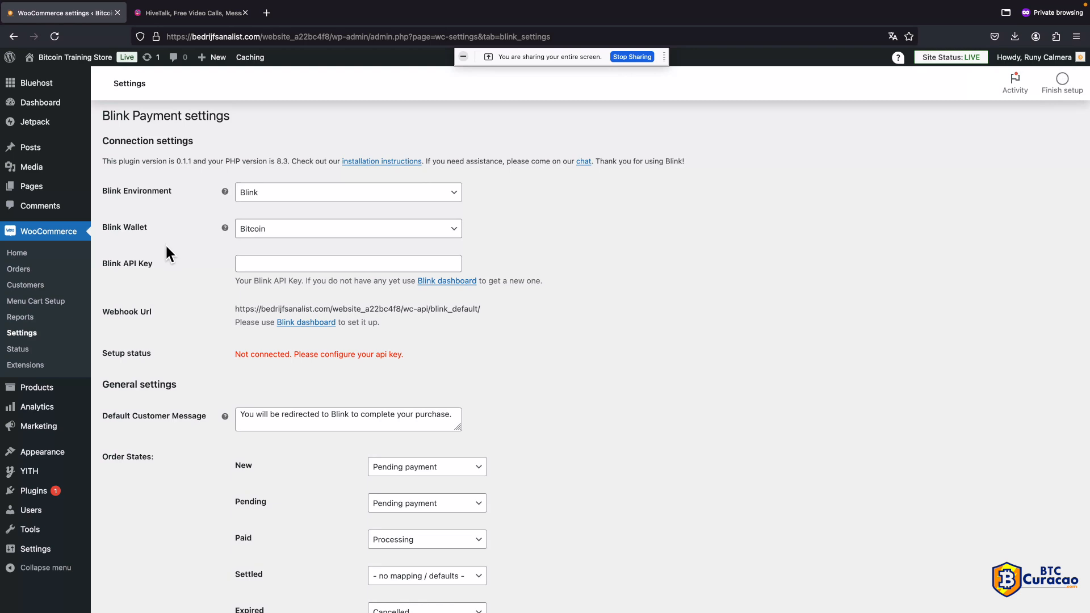
- Review the Products, Shipping, Payments and General sections of the WooCommerce settings
left_click(181, 136)
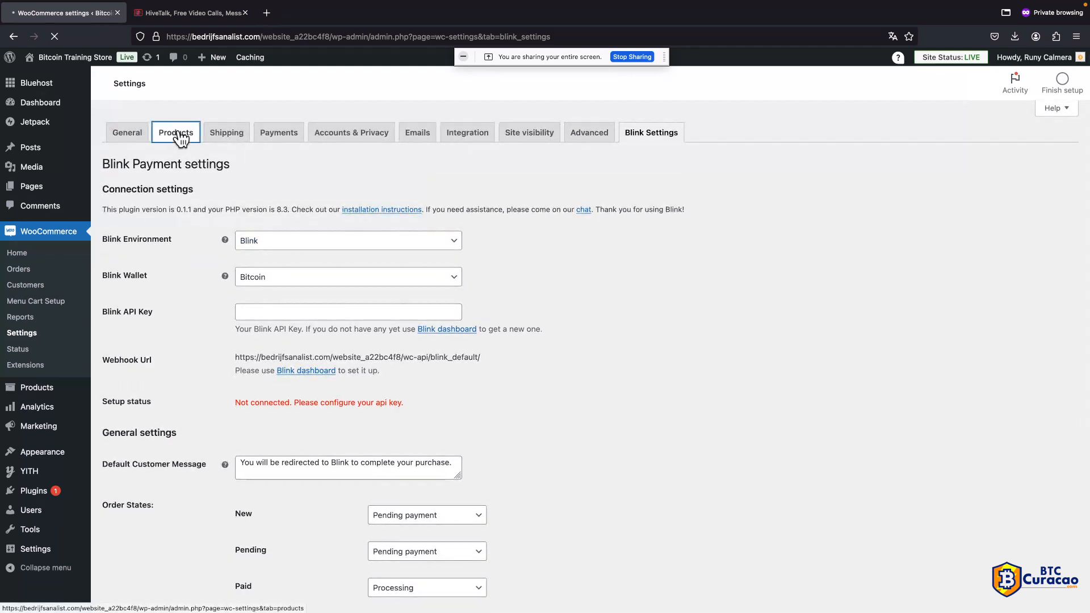
left_click(231, 128)
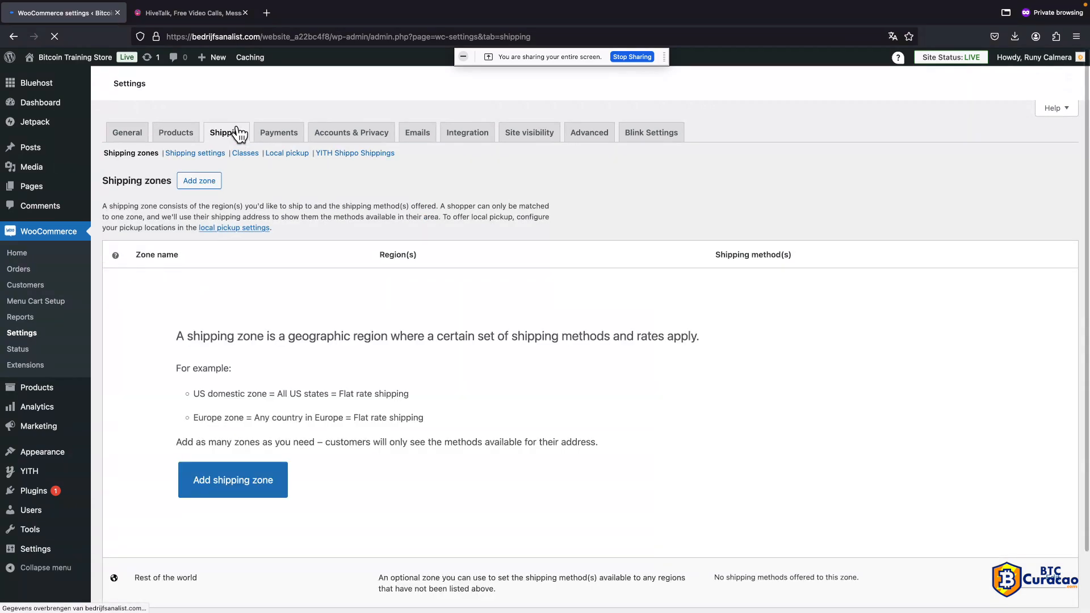
left_click(277, 134)
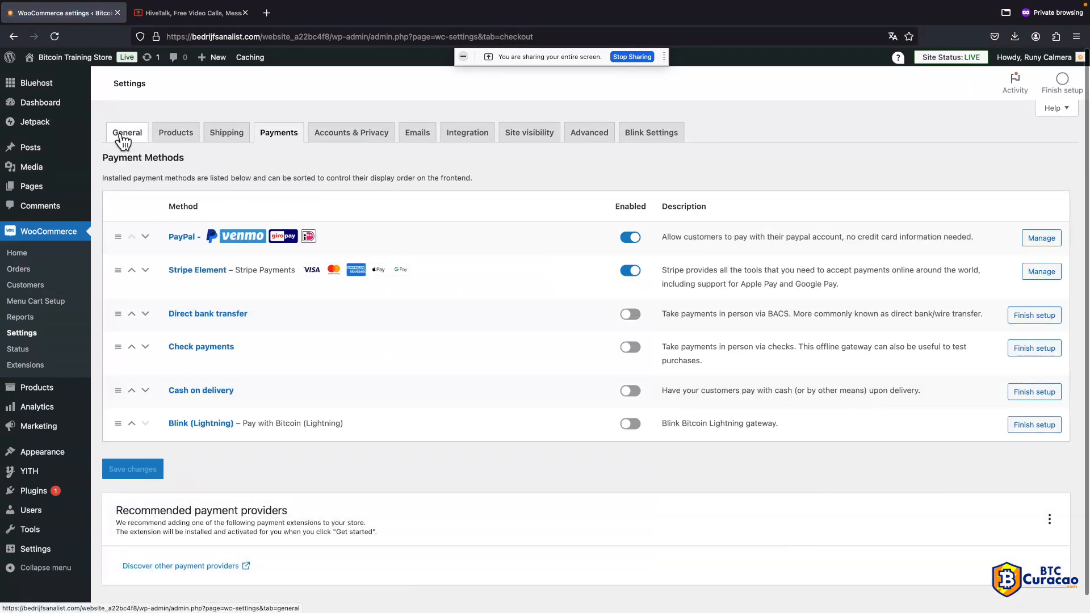
left_click(125, 139)
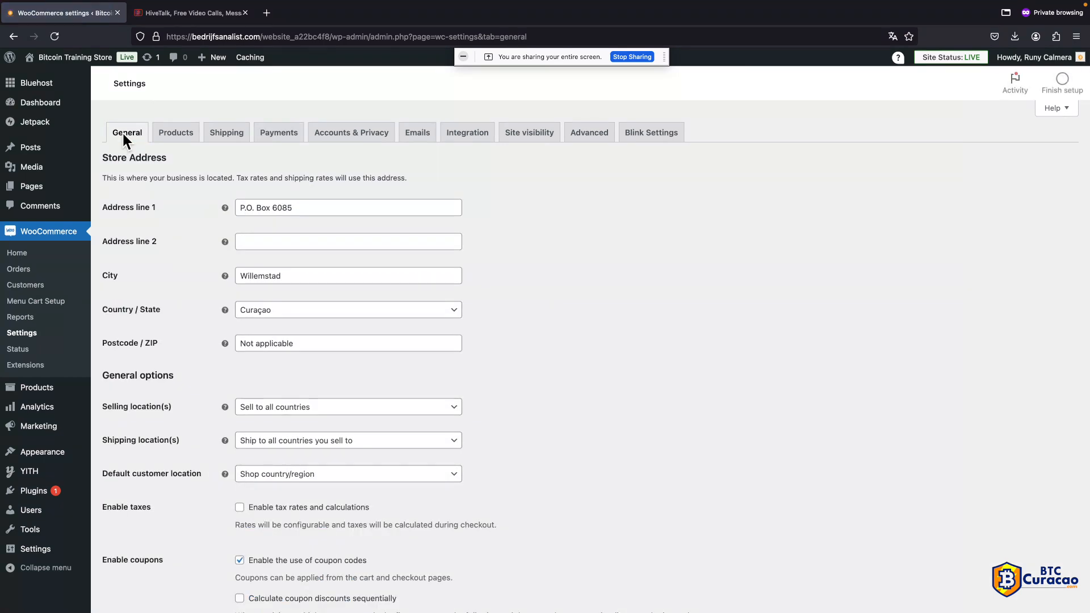
scroll(244, 330, "down", 3)
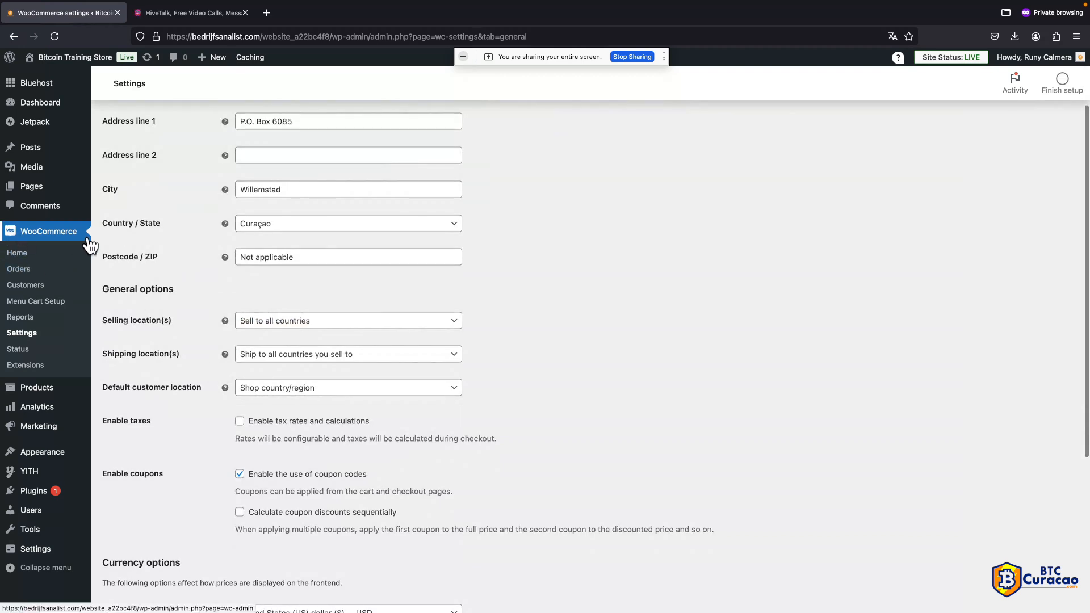
- Reopen the Blink For Woocommerce plugin's settings from the list of installed plugins
mouse_move(41, 499)
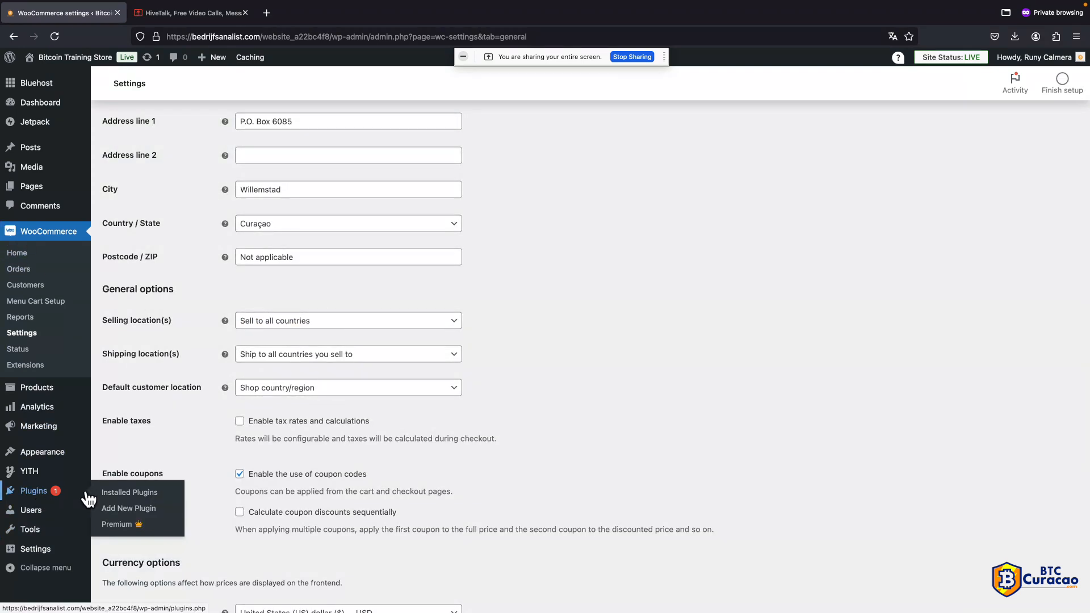
left_click(130, 493)
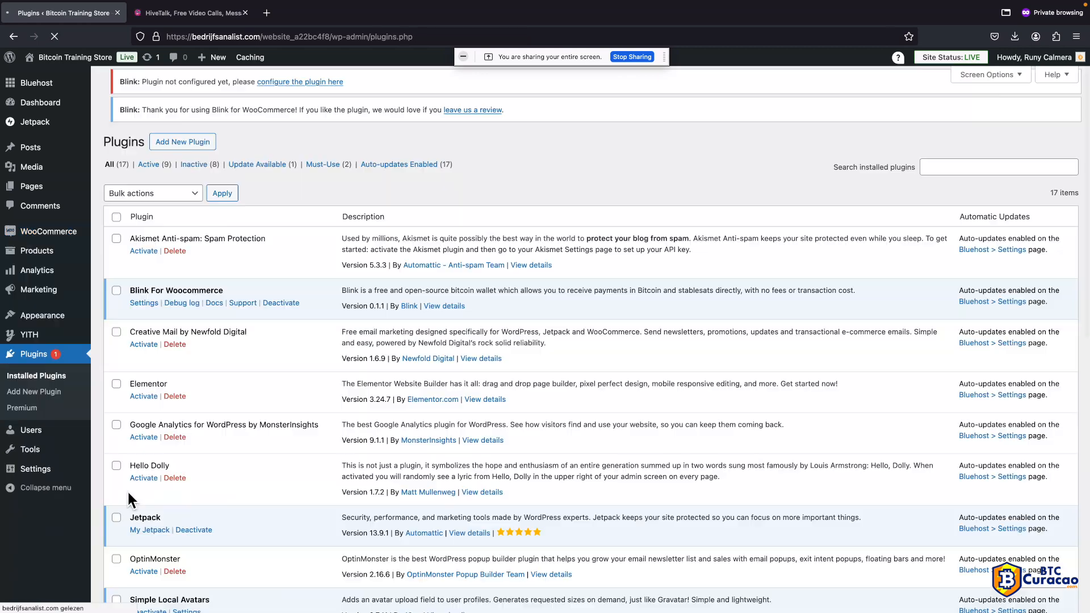
scroll(286, 473, "down", 5)
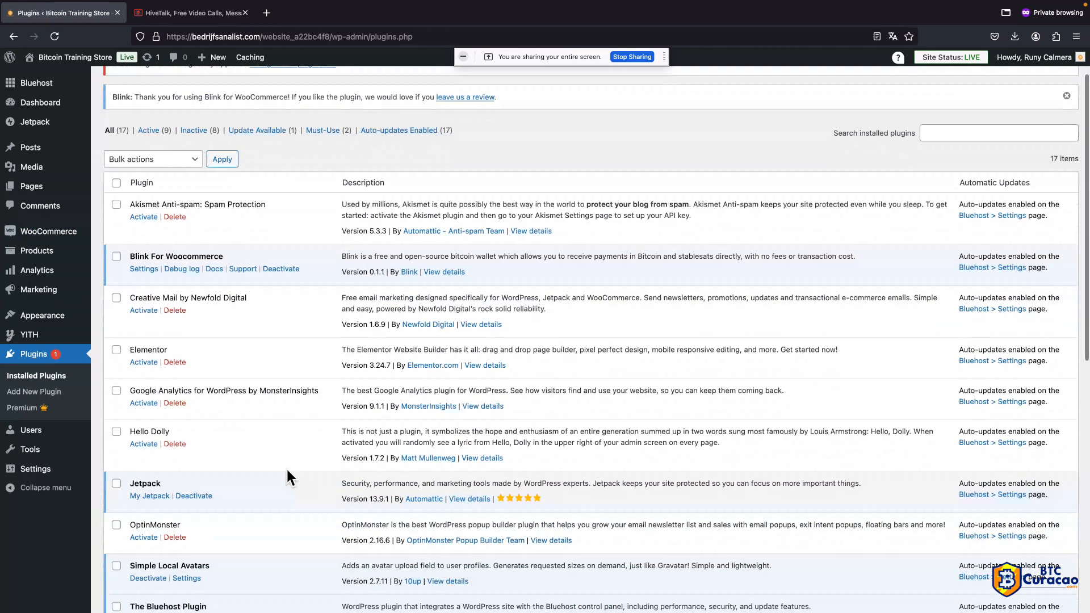
scroll(287, 470, "up", 3)
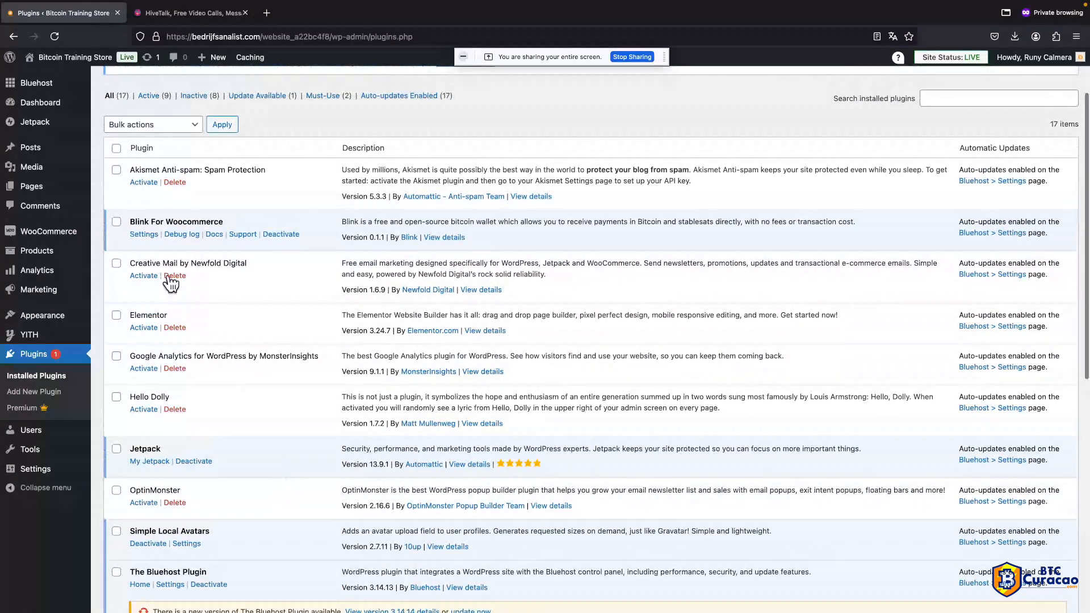
left_click(145, 235)
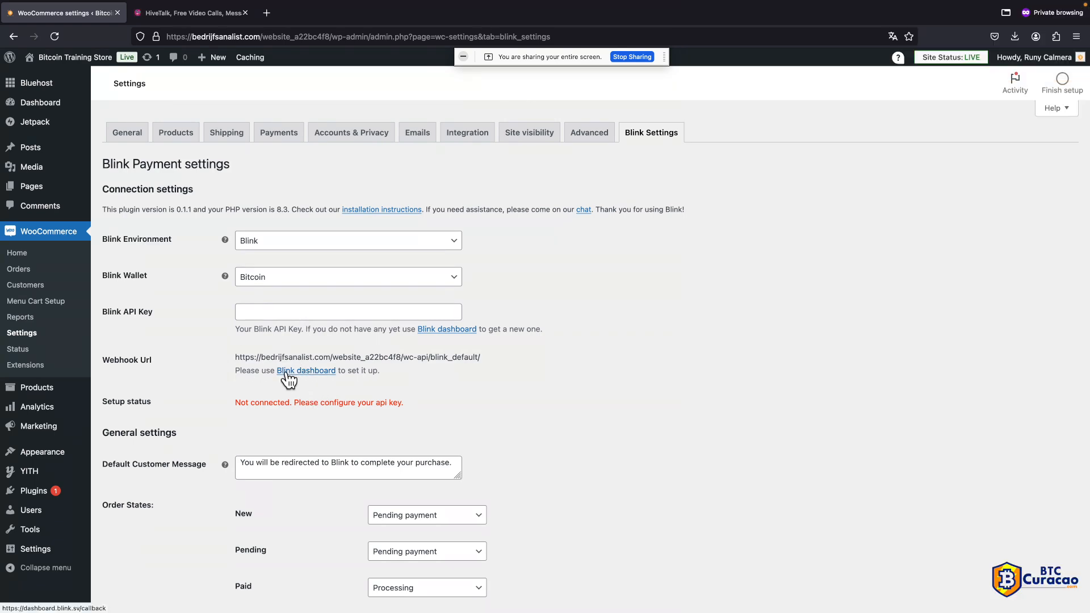
- Open the Blink dashboard linked under the webhook URL and sign in with the registered account e-mail
left_click(311, 371)
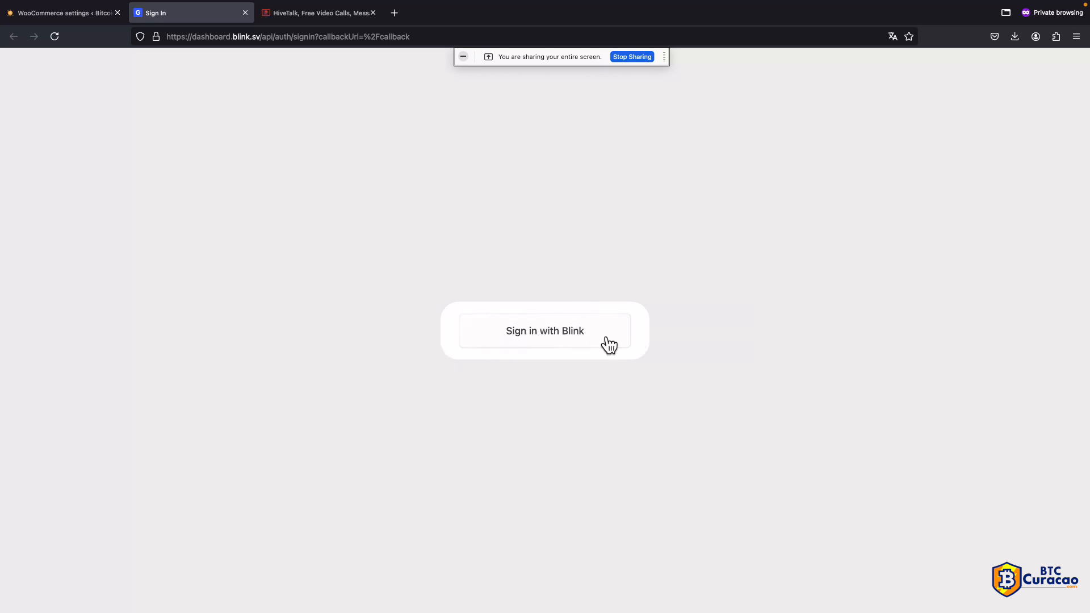
left_click(555, 334)
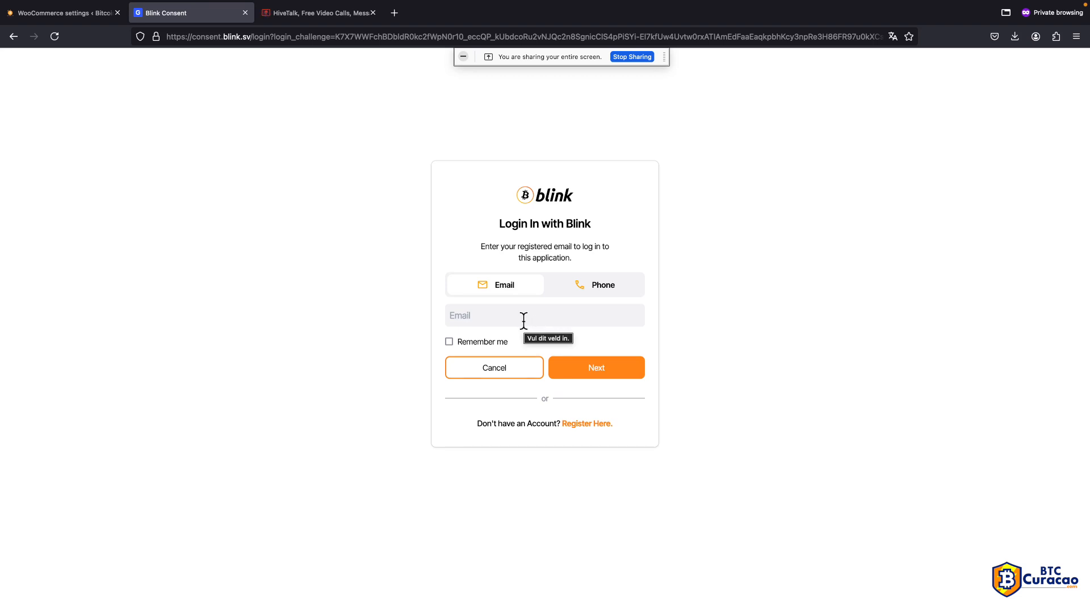
left_click(481, 317)
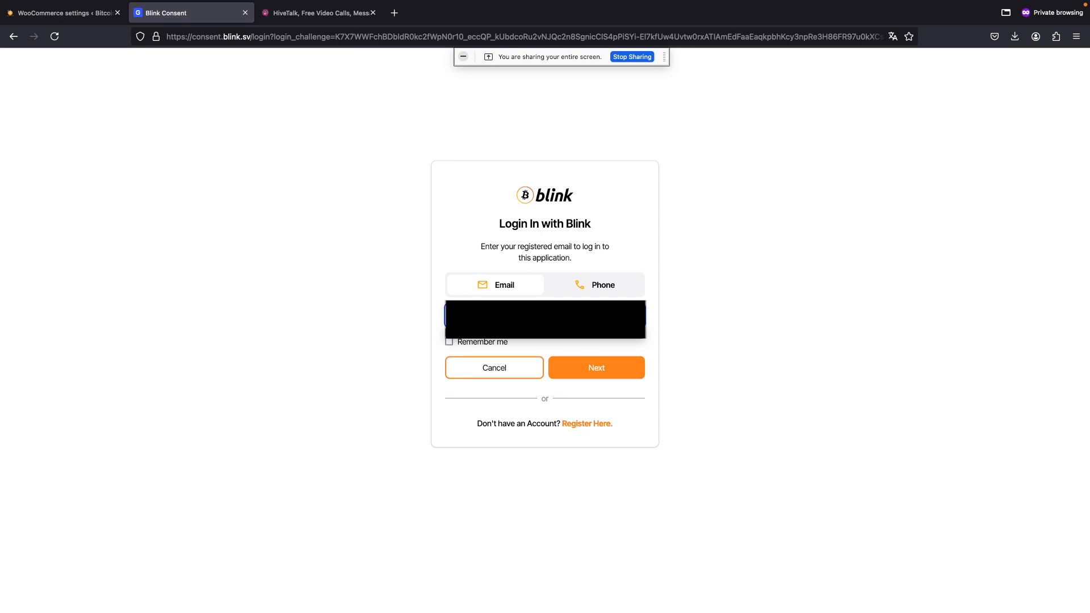
left_click(640, 241)
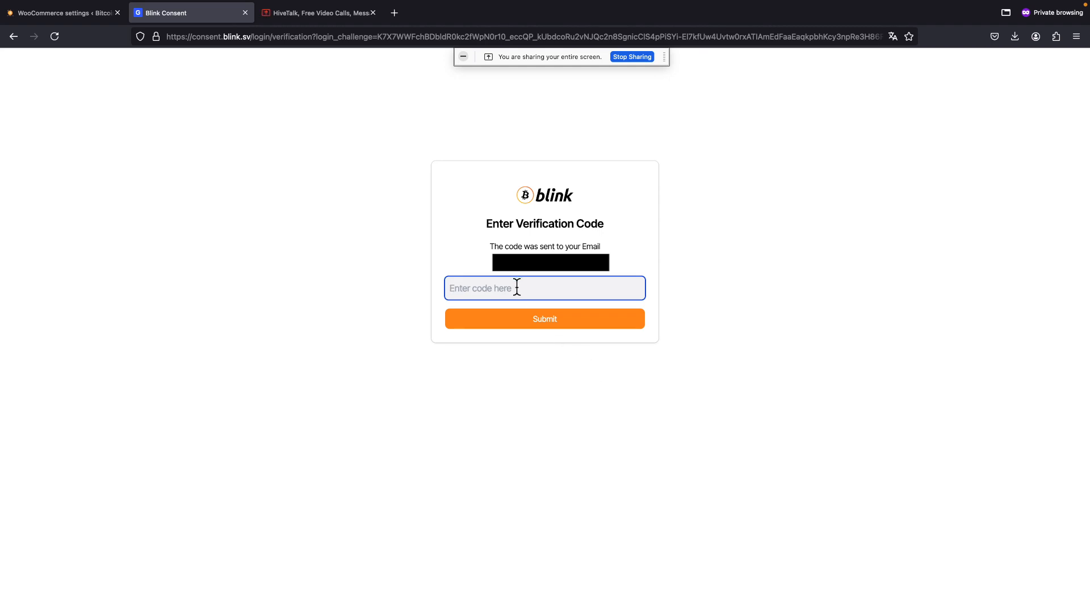
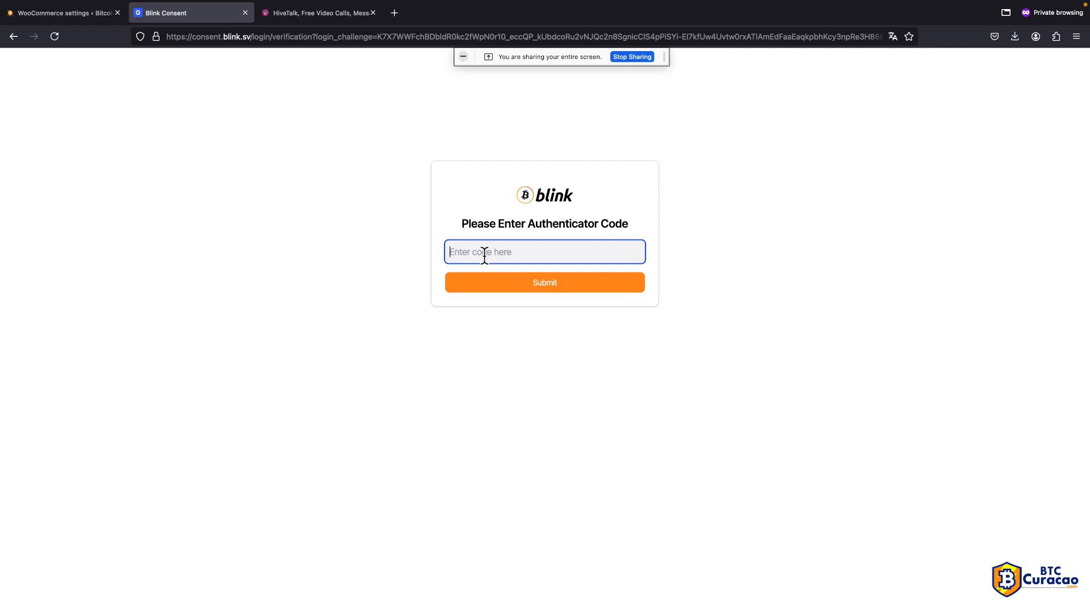
- Enter the e-mailed verification code and the authenticator code to complete the Blink sign-in
left_click(544, 287)
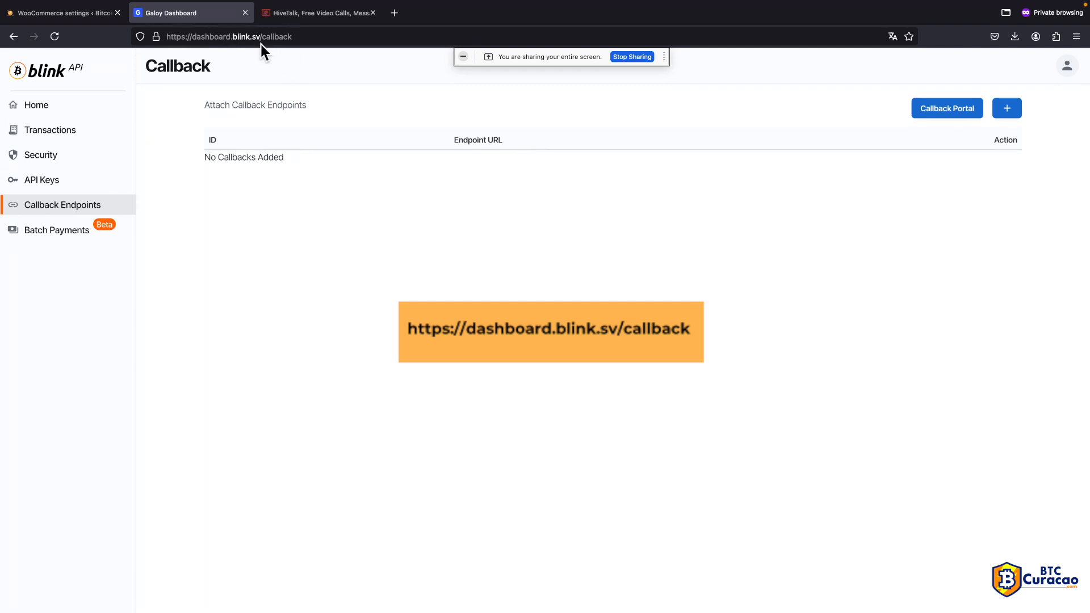
- Bookmark the Blink dashboard's callback page as Galoy Dashboard in the Bookmarks Toolbar folder
left_click(909, 36)
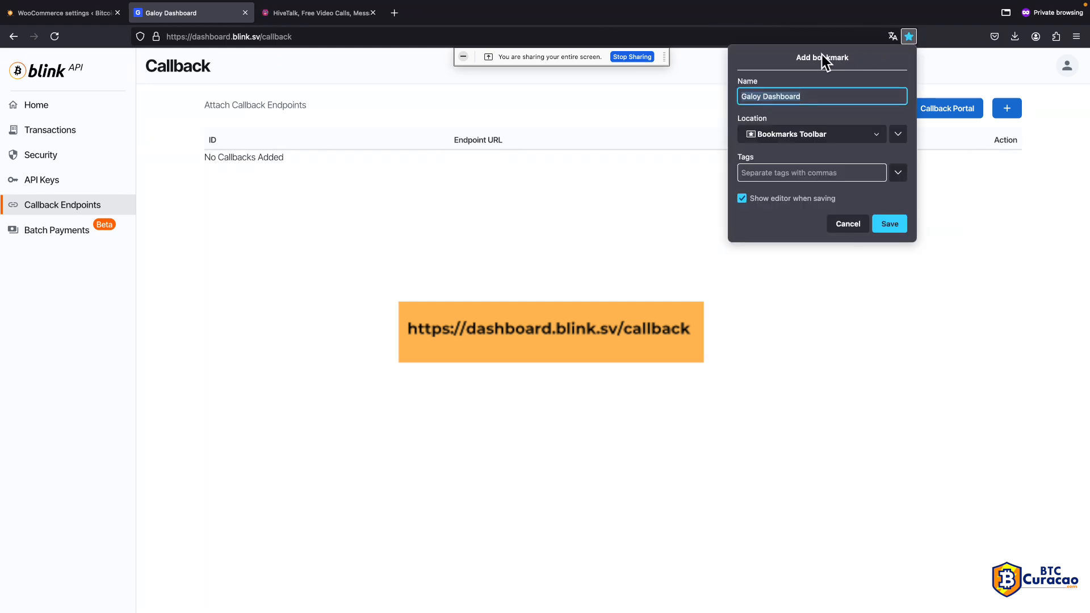
left_click(896, 227)
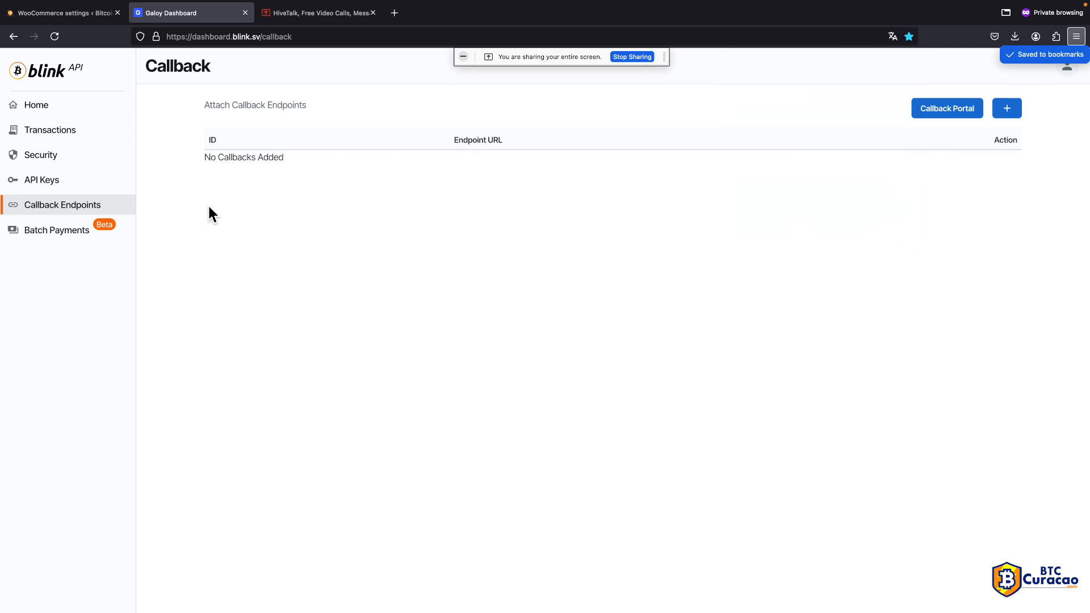
- Look through the Blink dashboard's Home, Transactions and API Keys pages, and recheck the Blink connection settings in WooCommerce
left_click(34, 106)
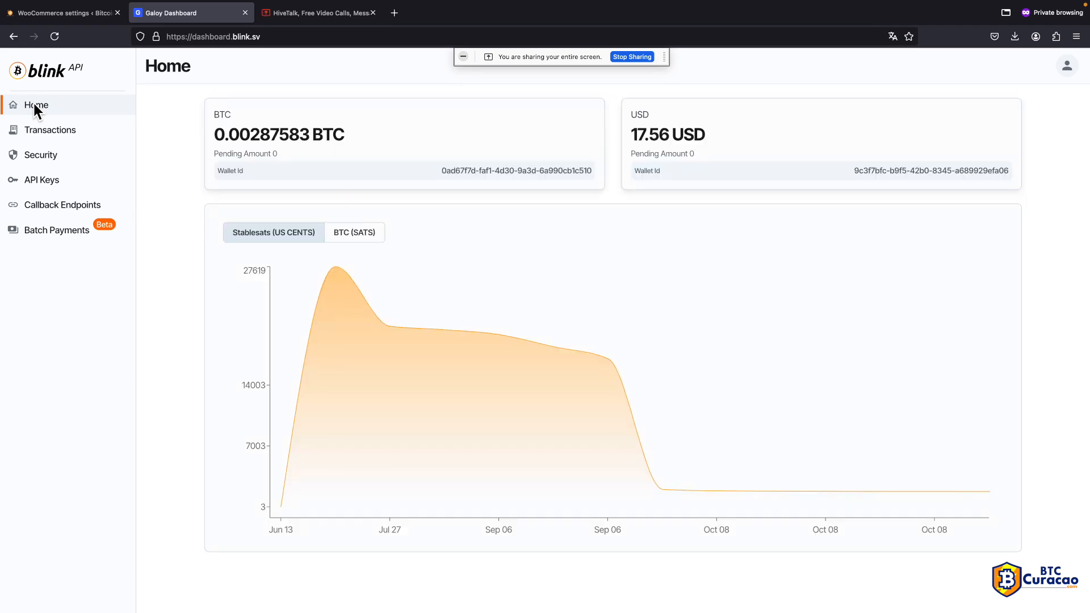
left_click(43, 131)
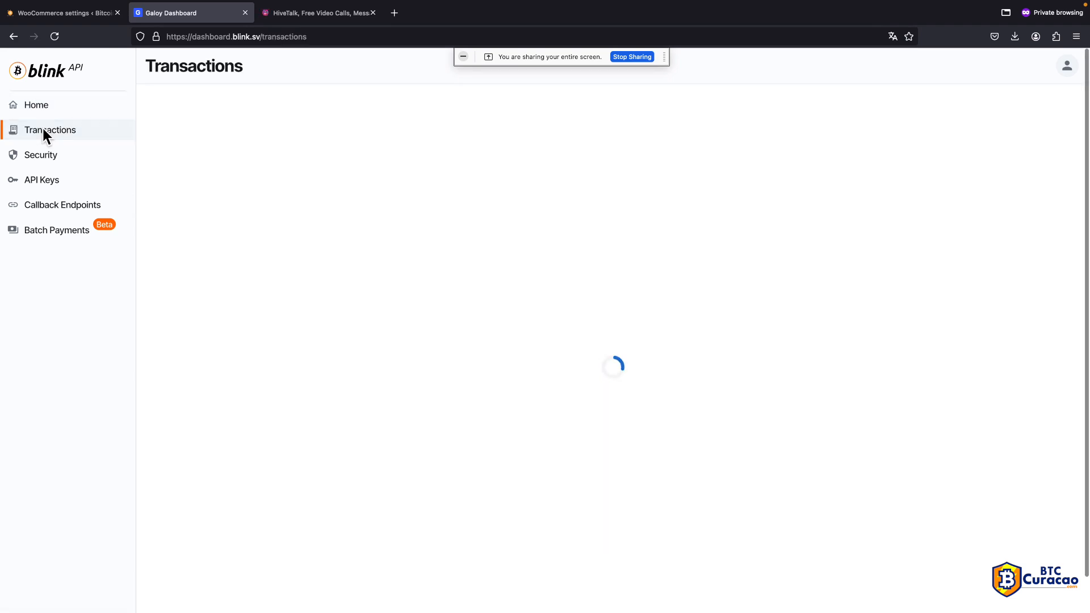
left_click(47, 180)
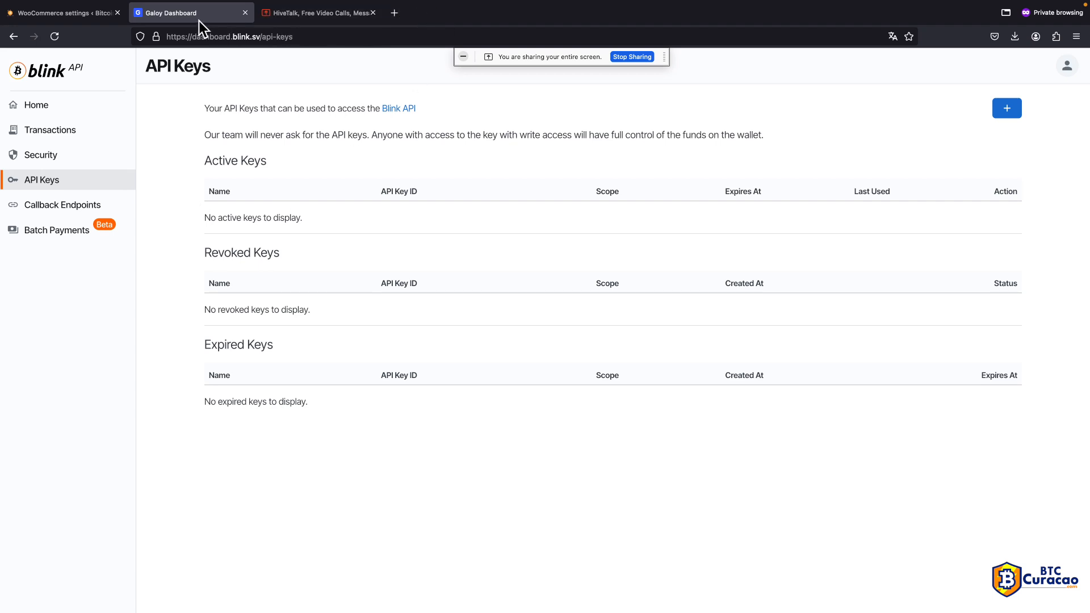
left_click(57, 13)
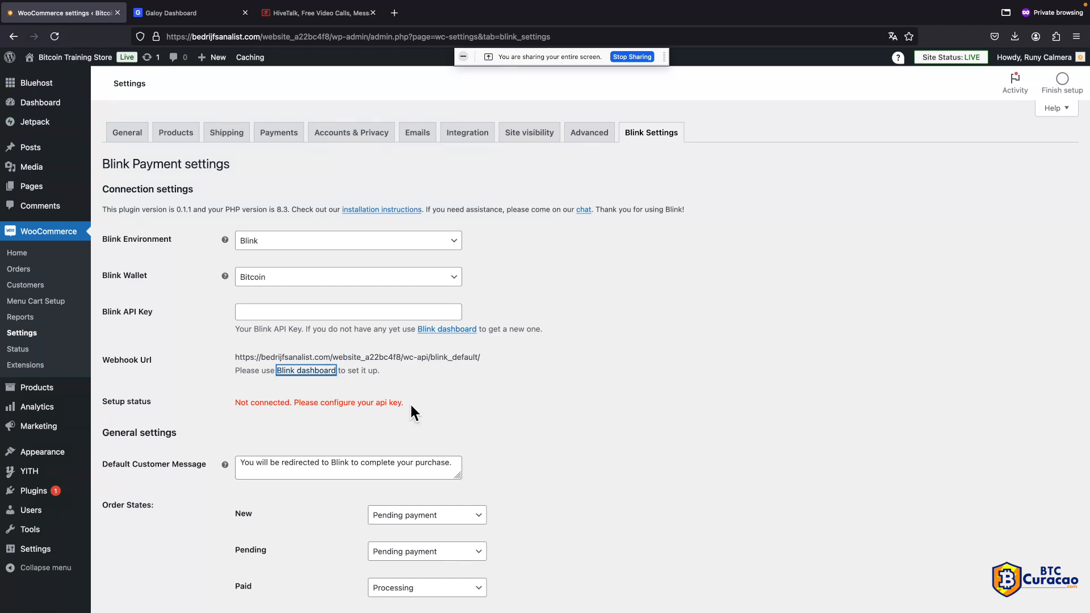
- Create a Blink API key named API Blink Woocommerce that never expires, with only the Read and Receive scopes
left_click(172, 12)
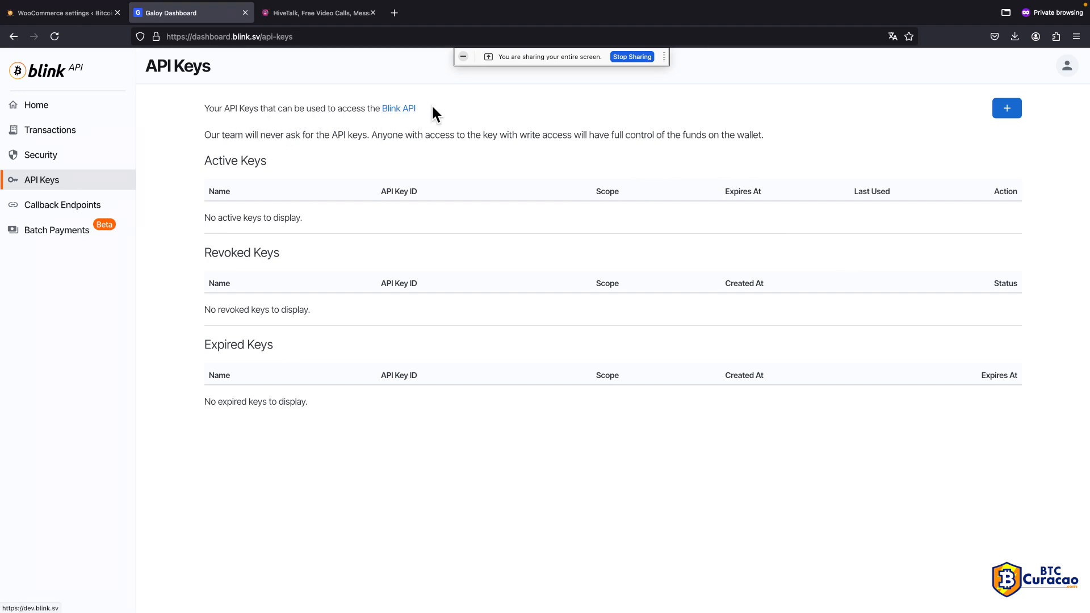
left_click(1011, 115)
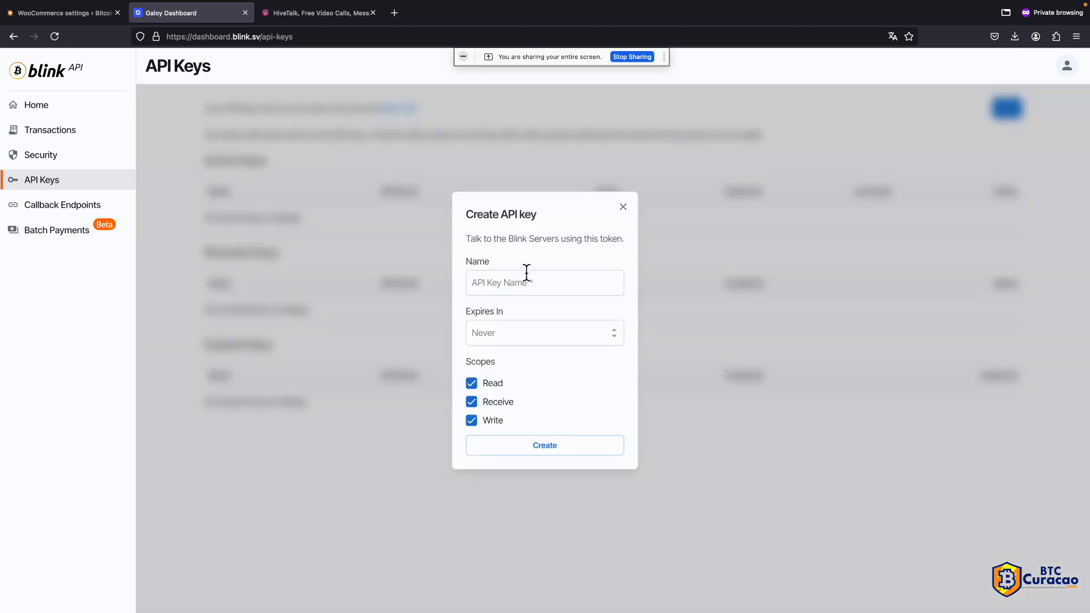
left_click(504, 284)
type("API ")
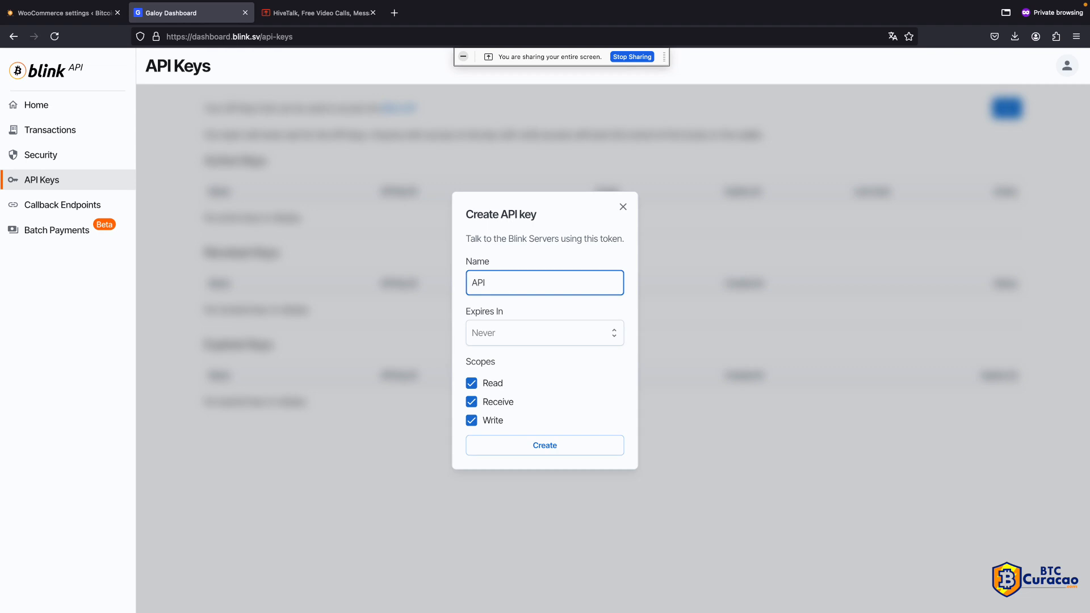
type("Blink Woocommerce")
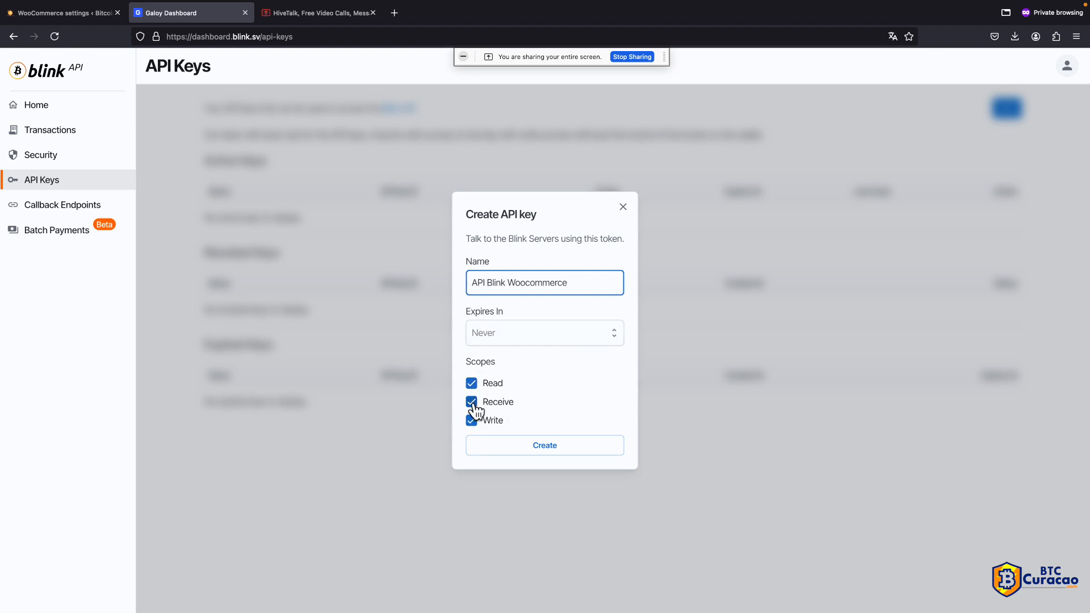
left_click(472, 423)
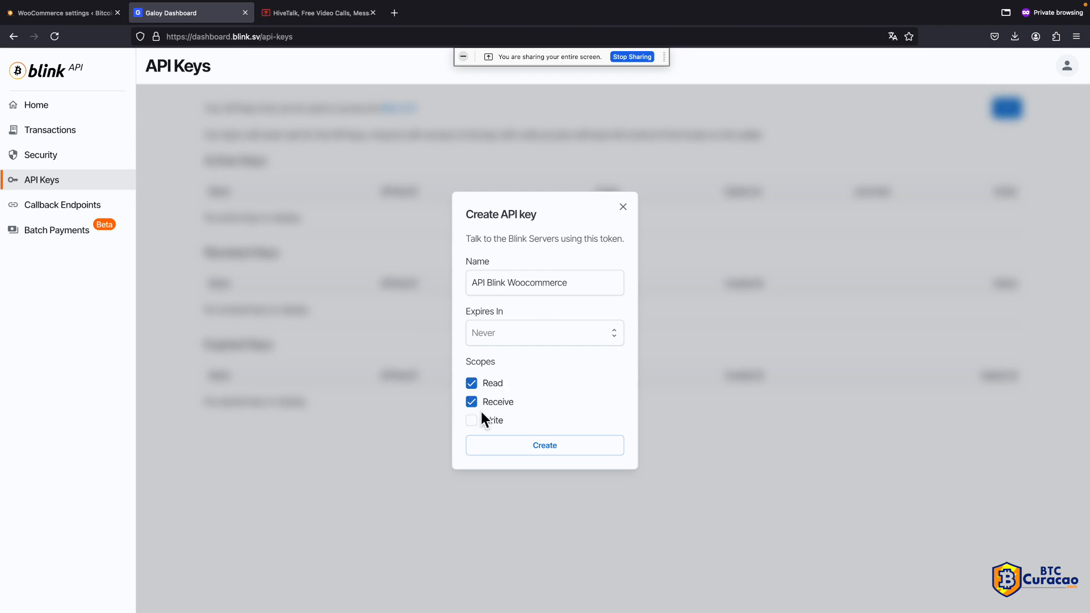
left_click(548, 446)
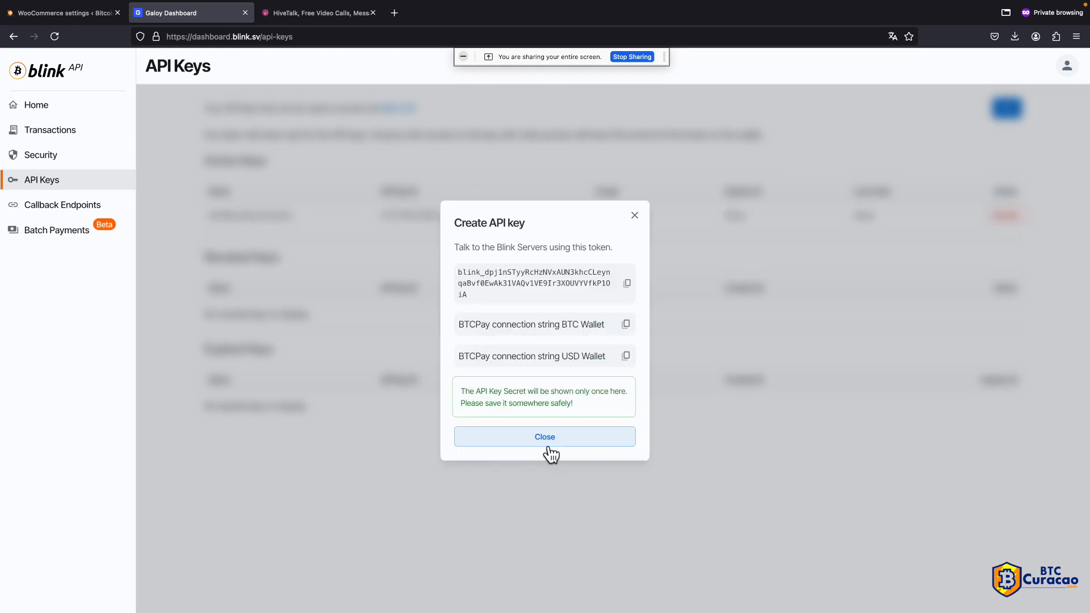
- Copy the new API key secret from the Blink dashboard and close the key creation dialog
left_click(628, 286)
left_click(628, 284)
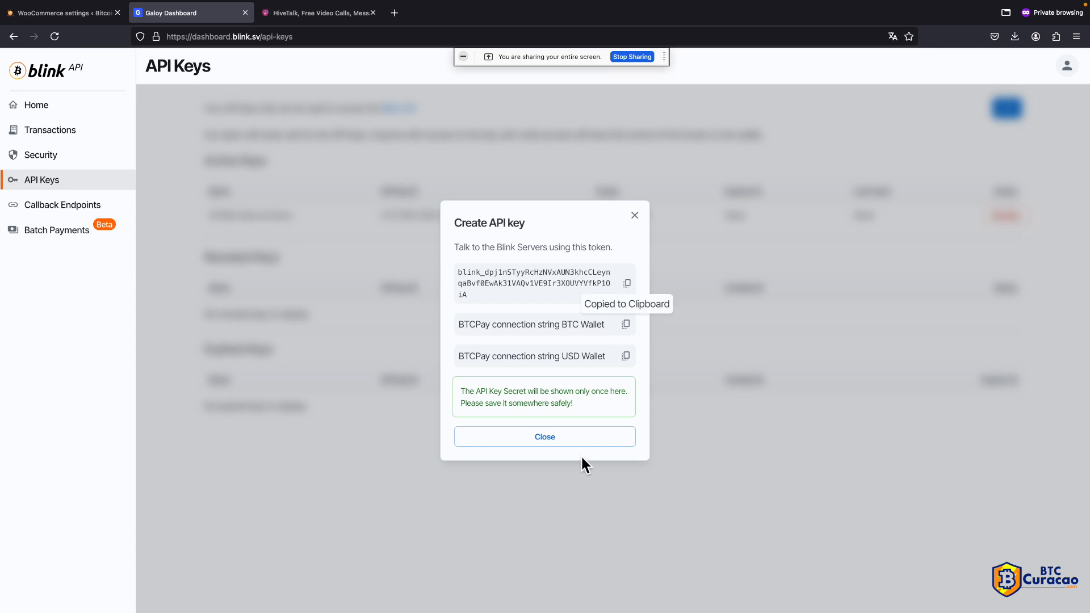
left_click(562, 442)
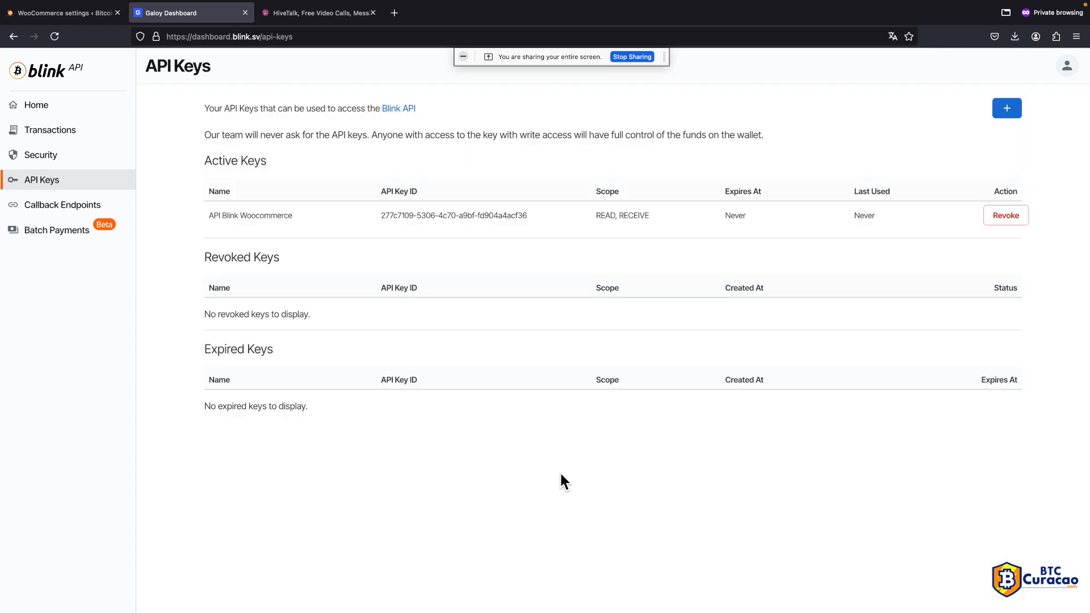
- Paste the copied API key into the Blink API Key field of the WooCommerce Blink settings
left_click(49, 12)
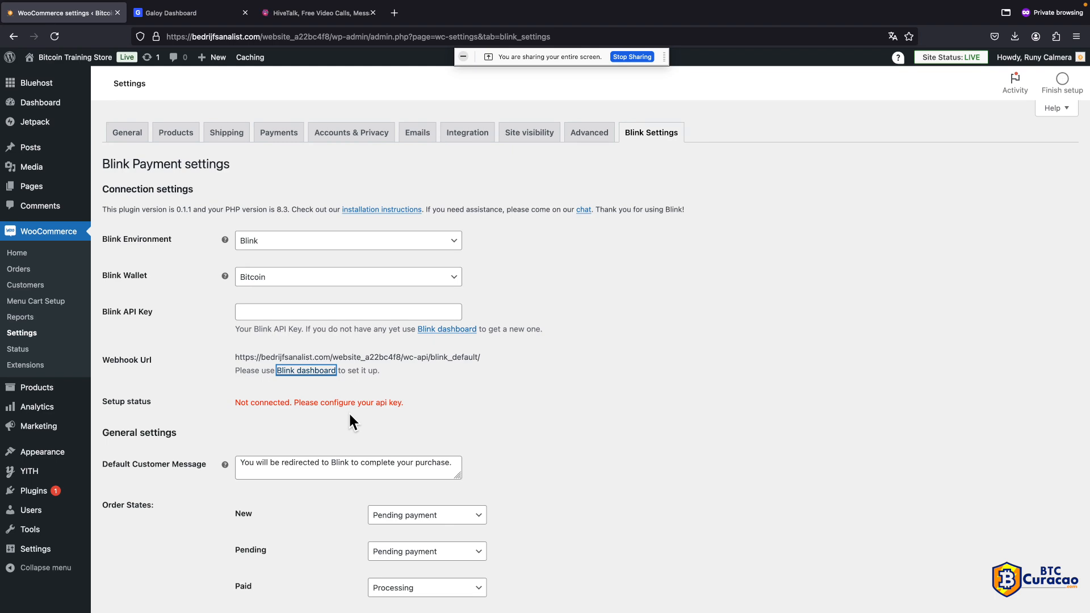
scroll(350, 414, "down", 1)
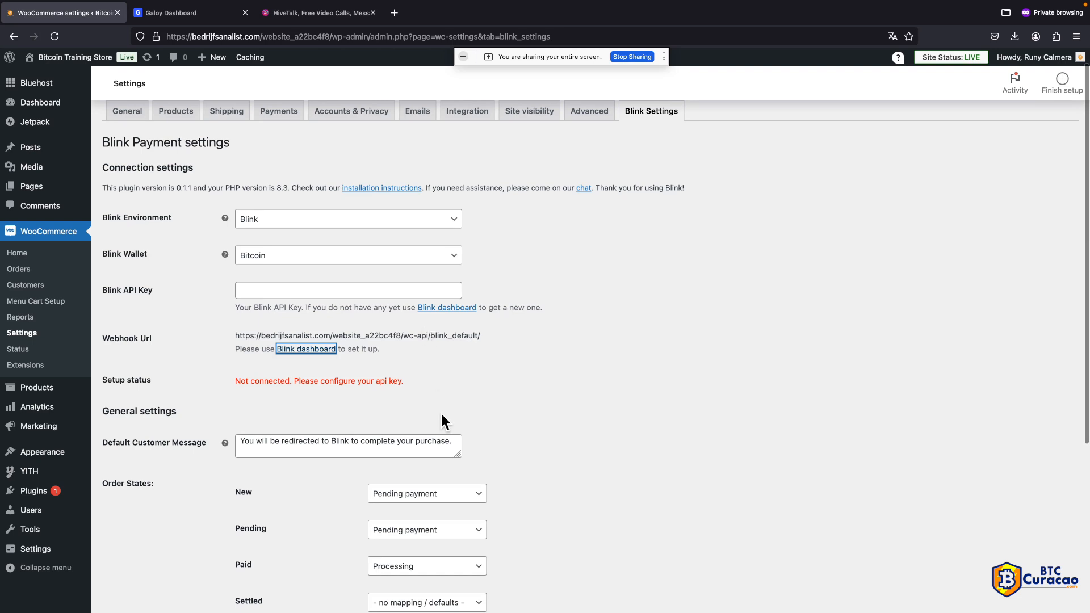
scroll(442, 412, "down", 2)
scroll(441, 413, "down", 6)
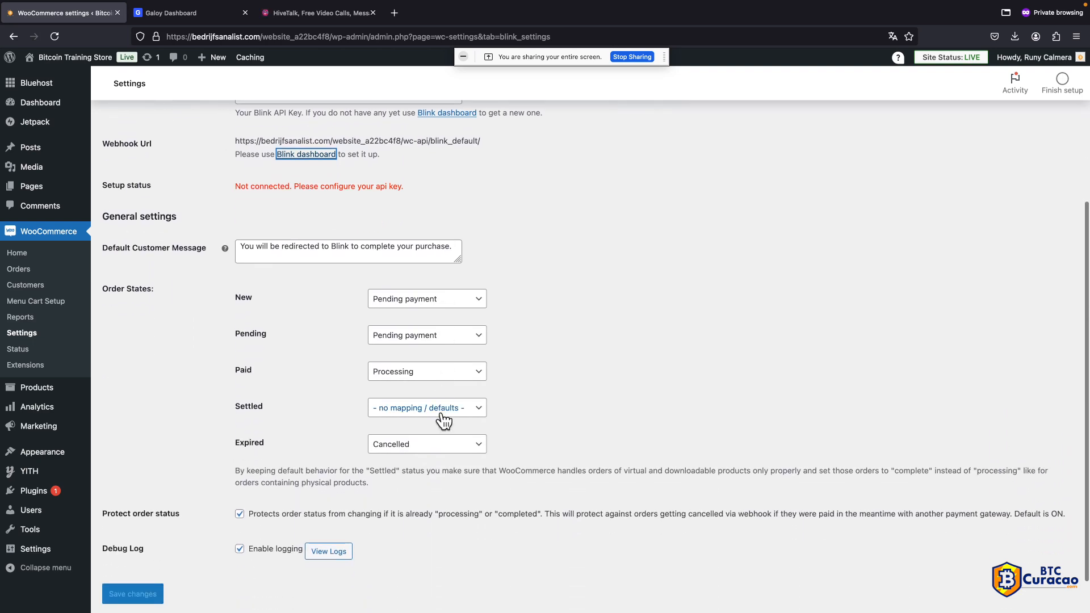
scroll(443, 419, "up", 3)
scroll(443, 420, "up", 3)
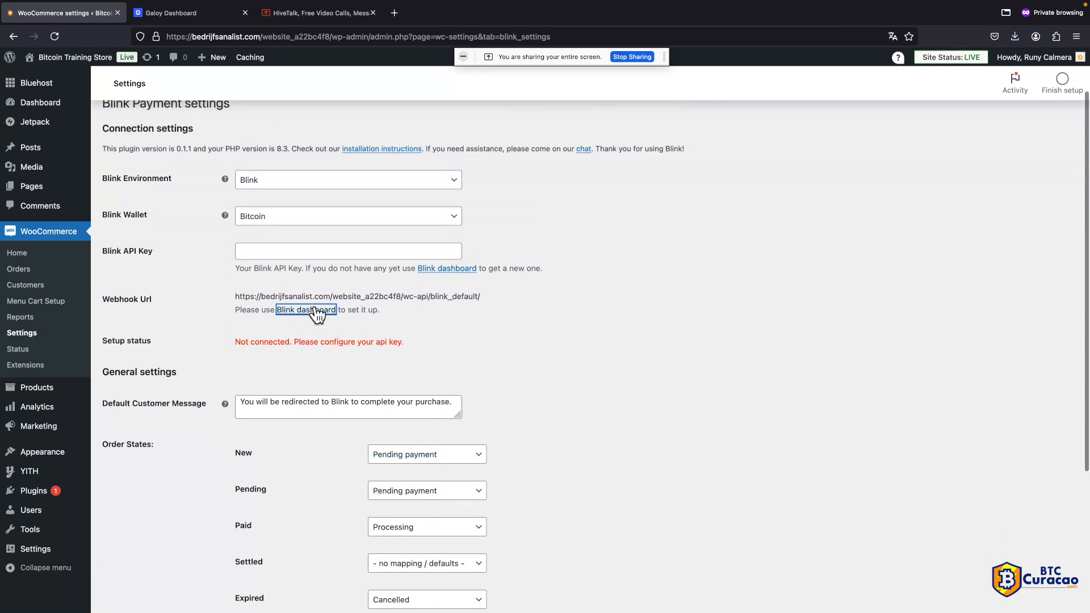
left_click(253, 255)
key("super+v")
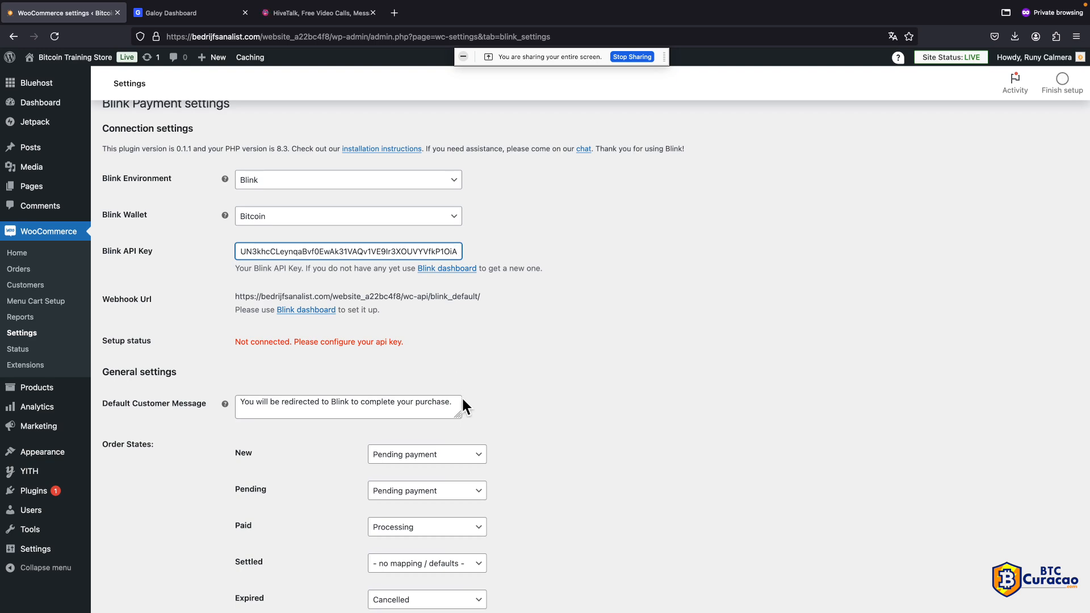
- Try Stablesats as the Blink Wallet and switch the selection back to Bitcoin
scroll(494, 372, "down", 3)
scroll(495, 373, "down", 1)
scroll(494, 369, "up", 1)
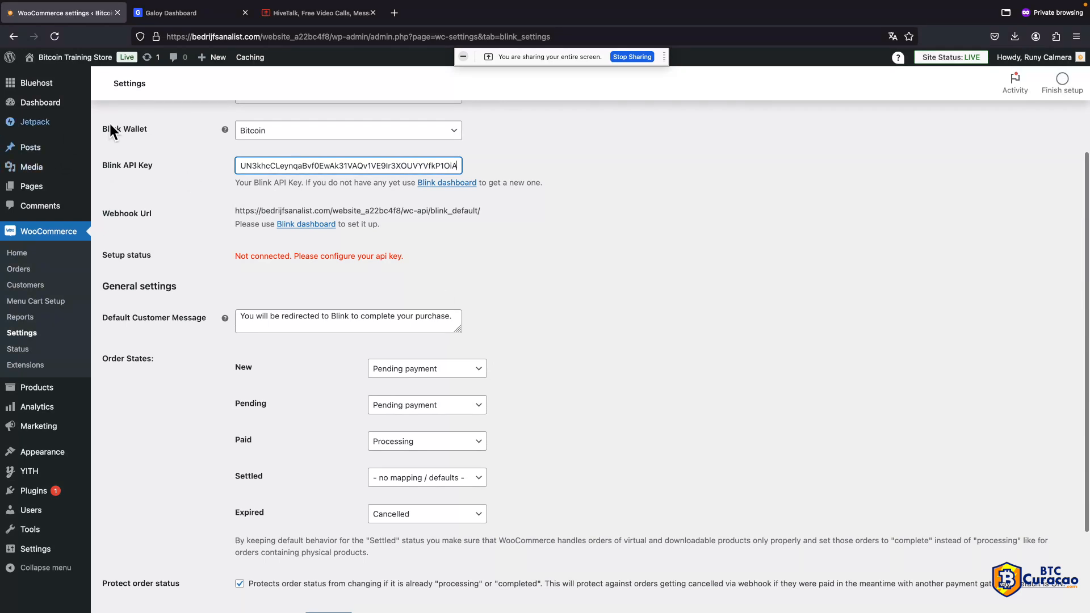
left_click(282, 132)
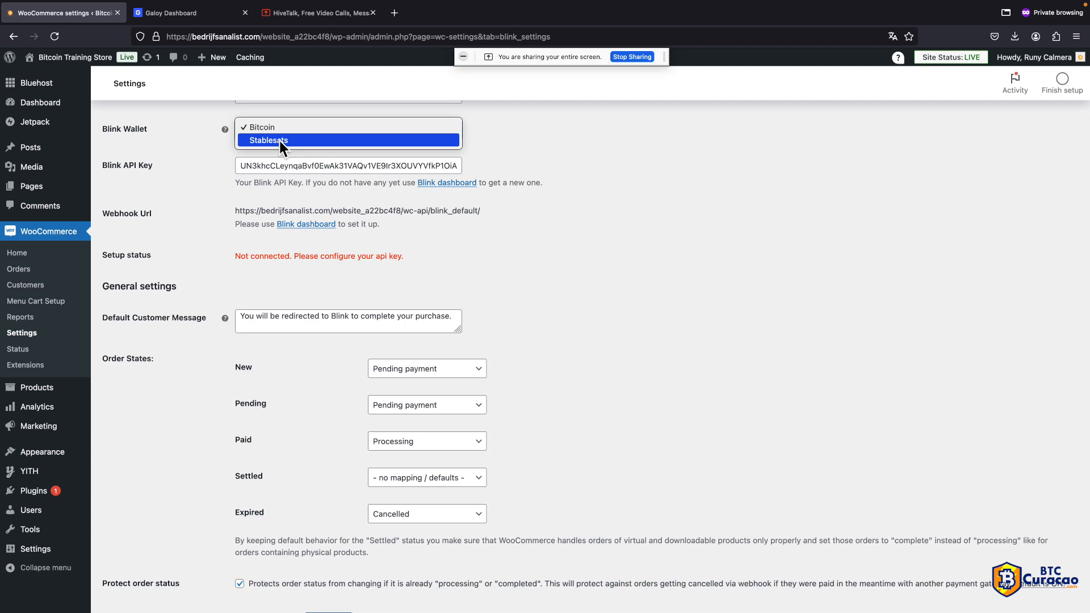
left_click(279, 140)
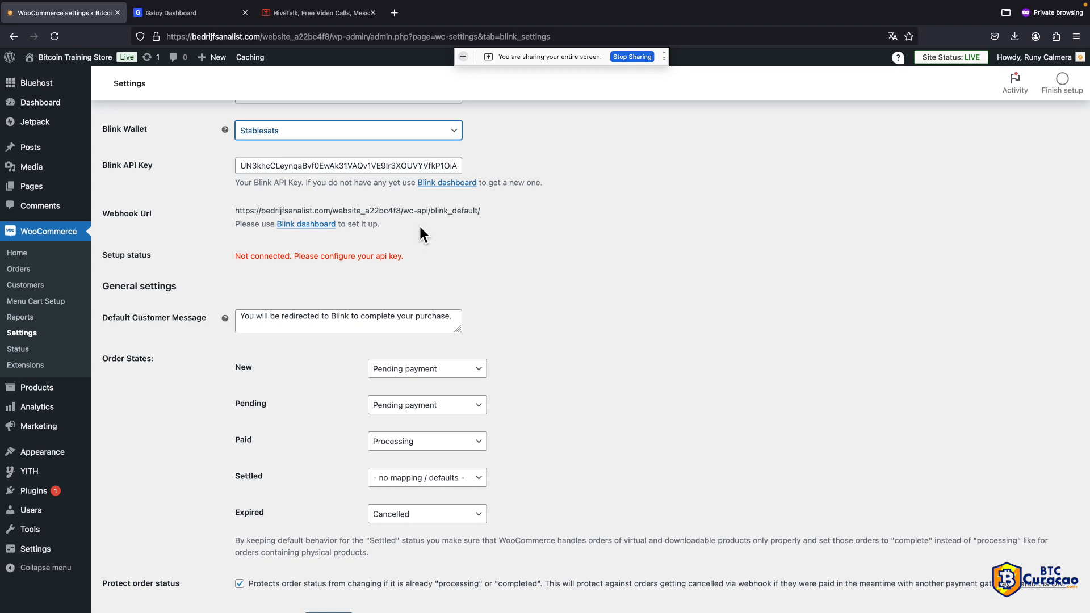
left_click(274, 135)
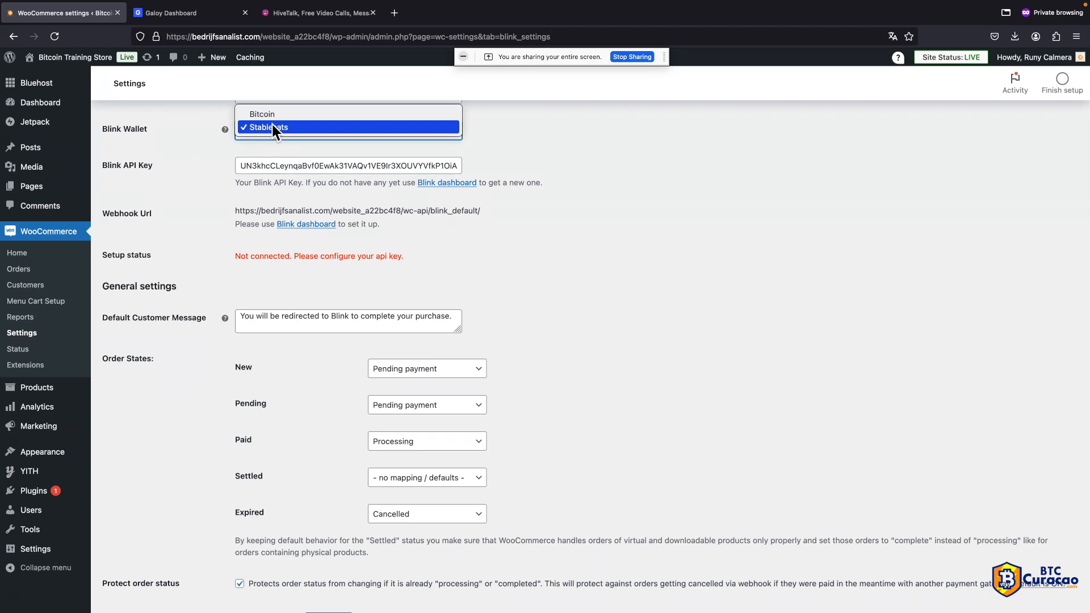
left_click(268, 113)
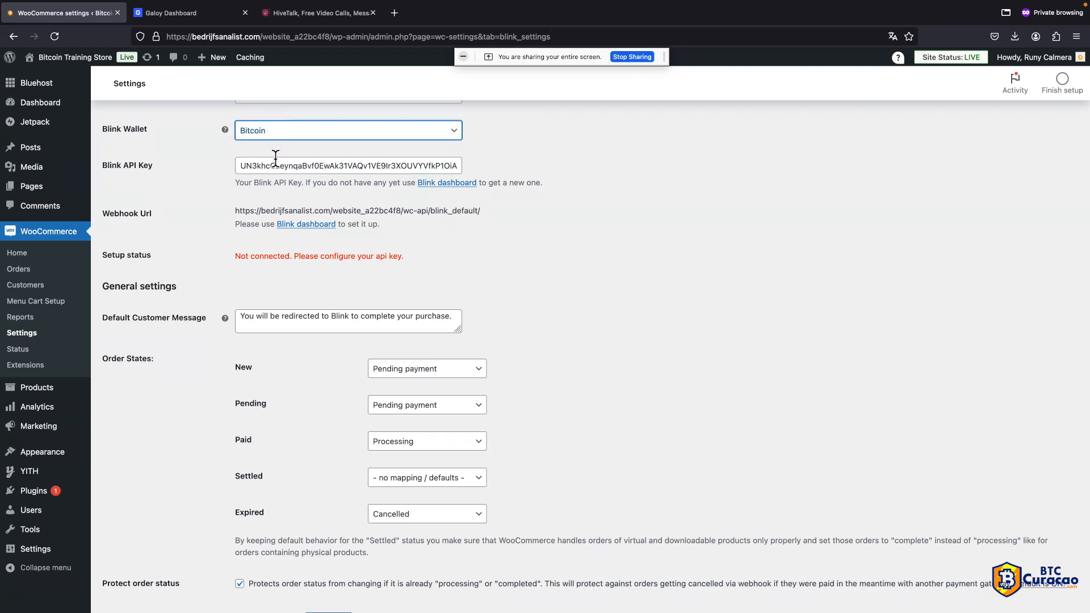
- Set the Blink Wallet to Stablesats, save the Blink settings and check the setup status
left_click(261, 130)
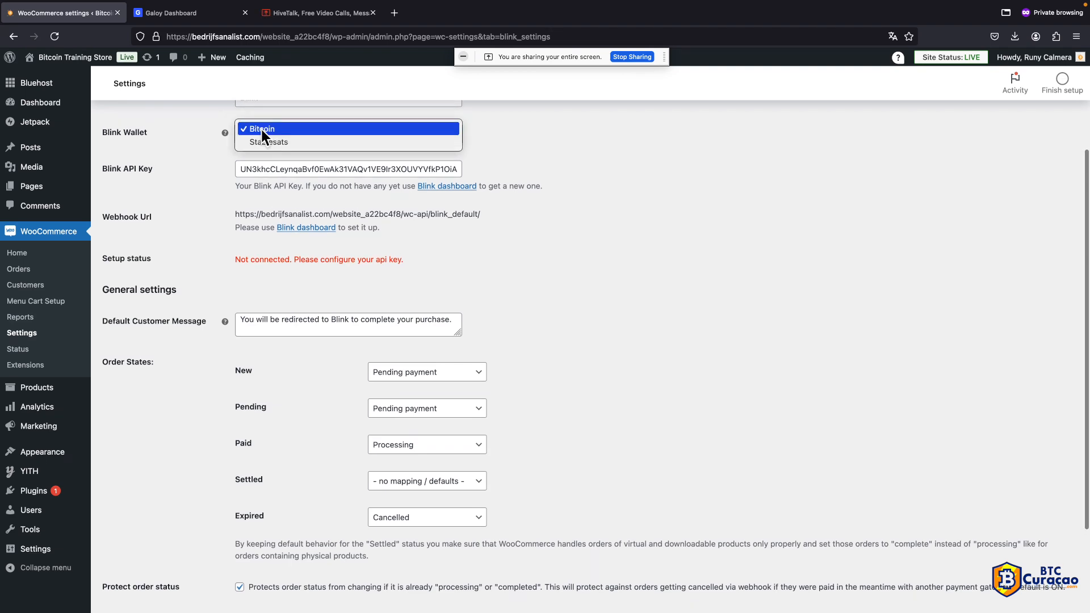
left_click(274, 143)
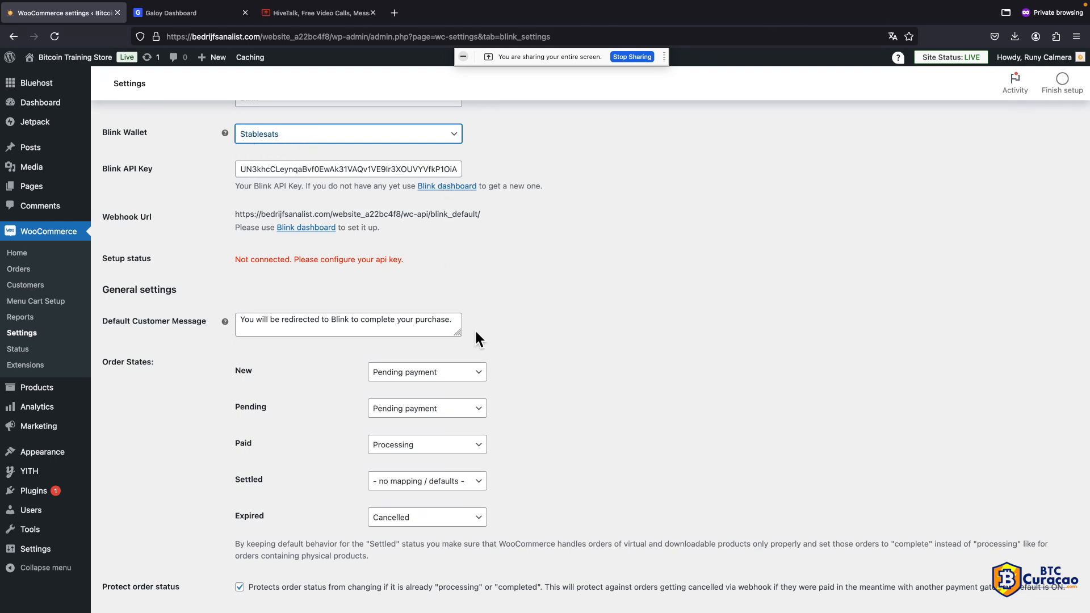
scroll(482, 331, "down", 4)
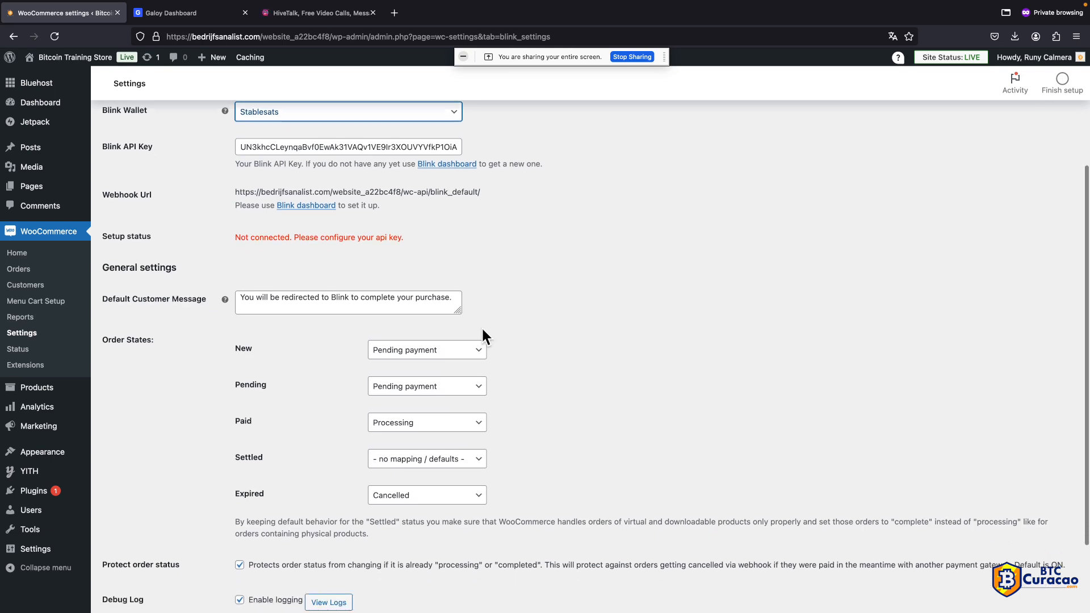
left_click(151, 553)
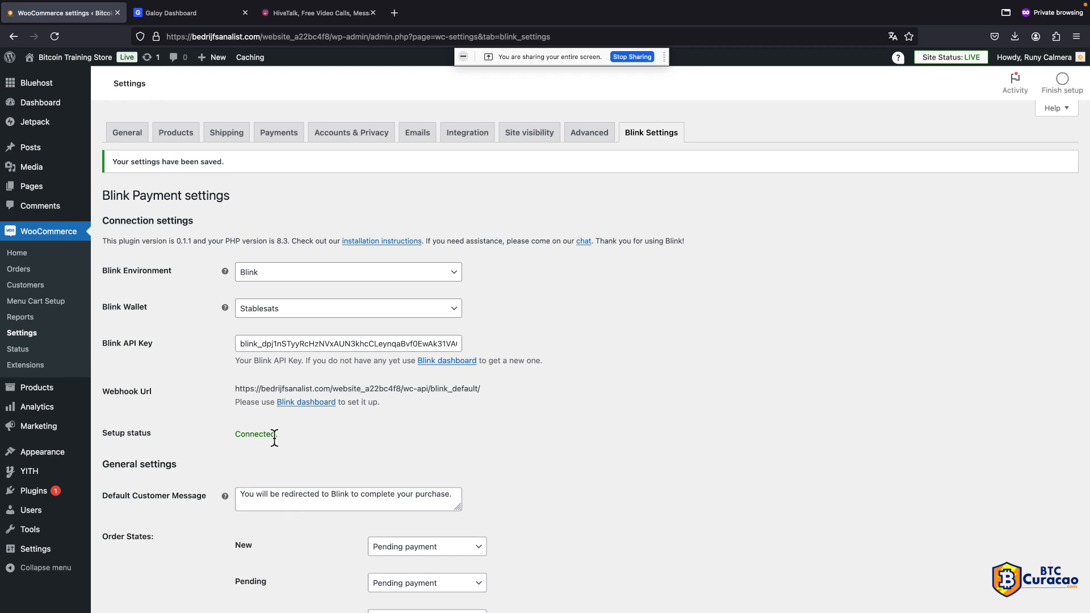
scroll(275, 435, "down", 5)
scroll(277, 437, "down", 2)
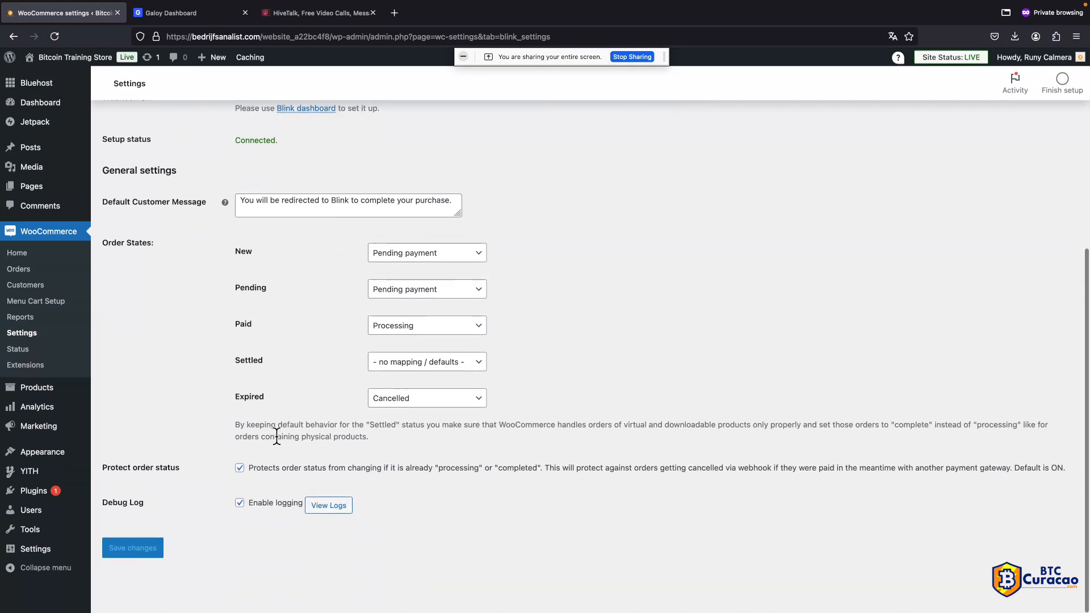
scroll(280, 447, "up", 7)
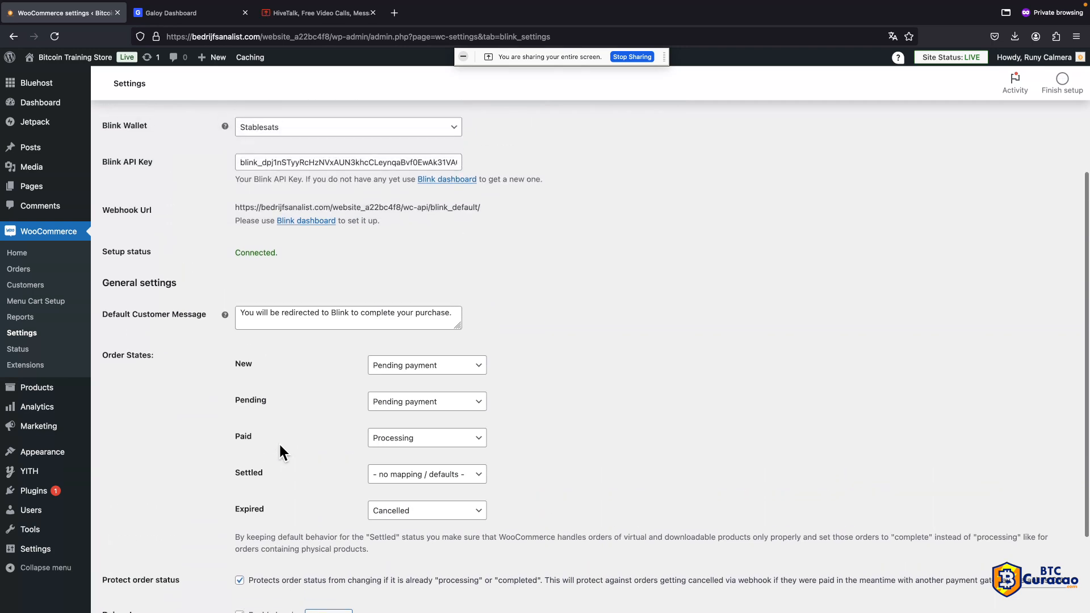
mouse_move(90, 449)
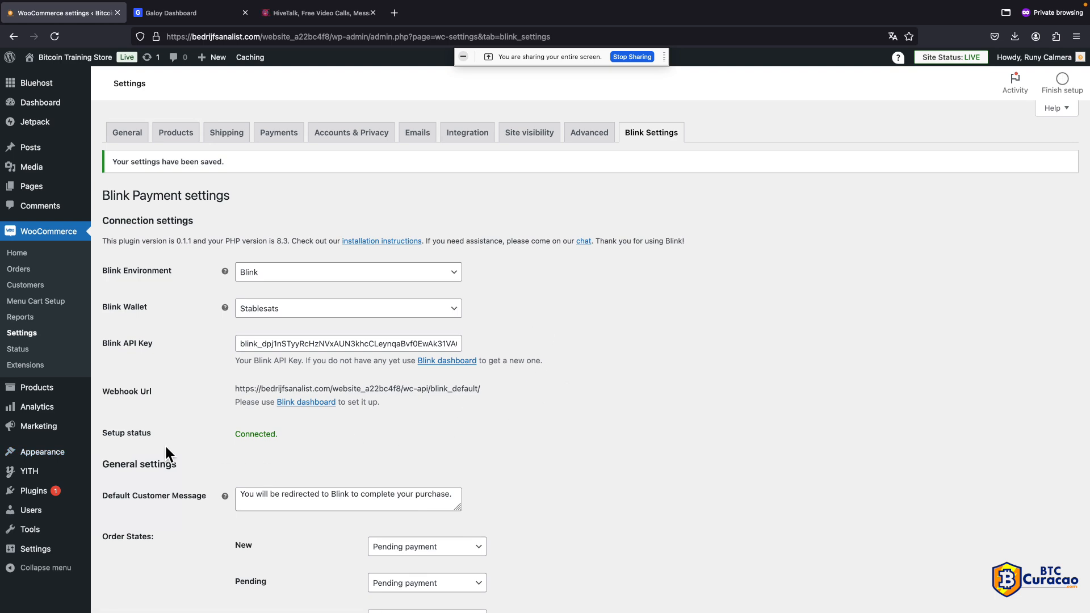
- Open the Demo Digital T-Shirt Purple product from the store's product list for editing
mouse_move(39, 393)
left_click(40, 394)
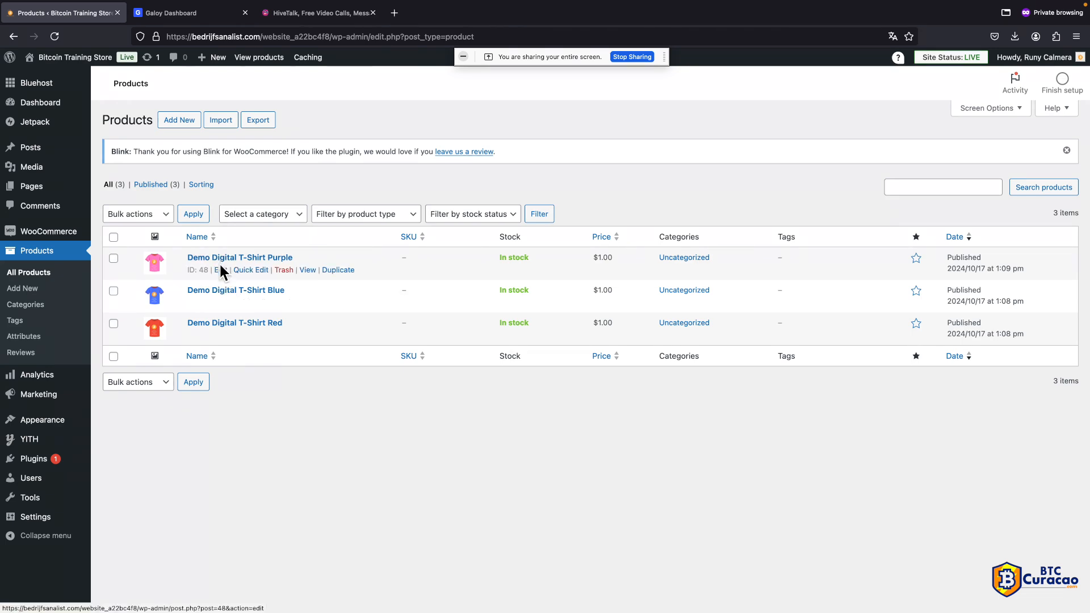
left_click(221, 271)
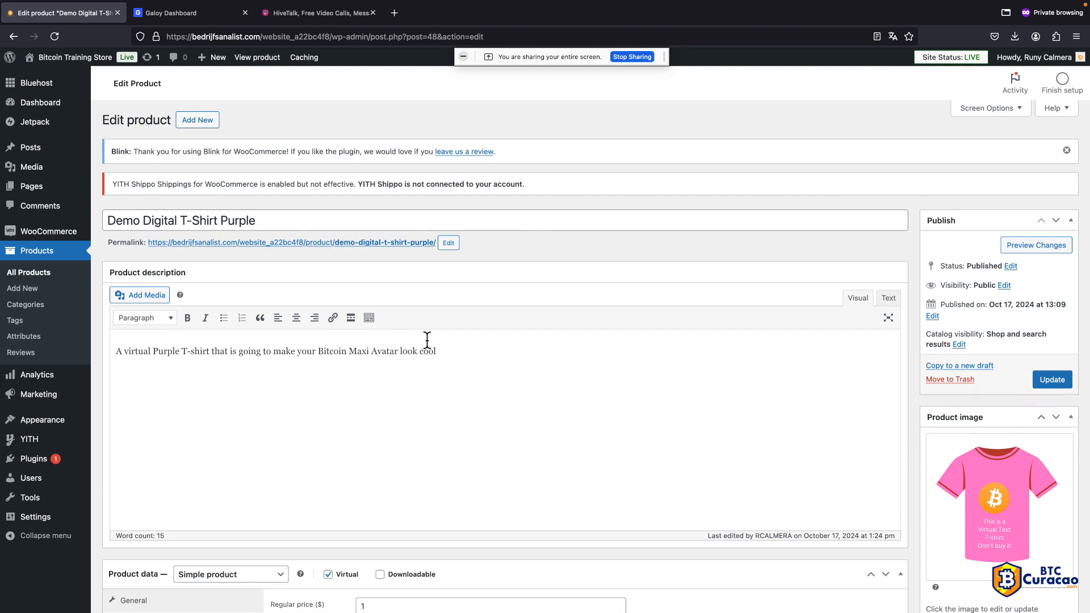
scroll(427, 339, "down", 3)
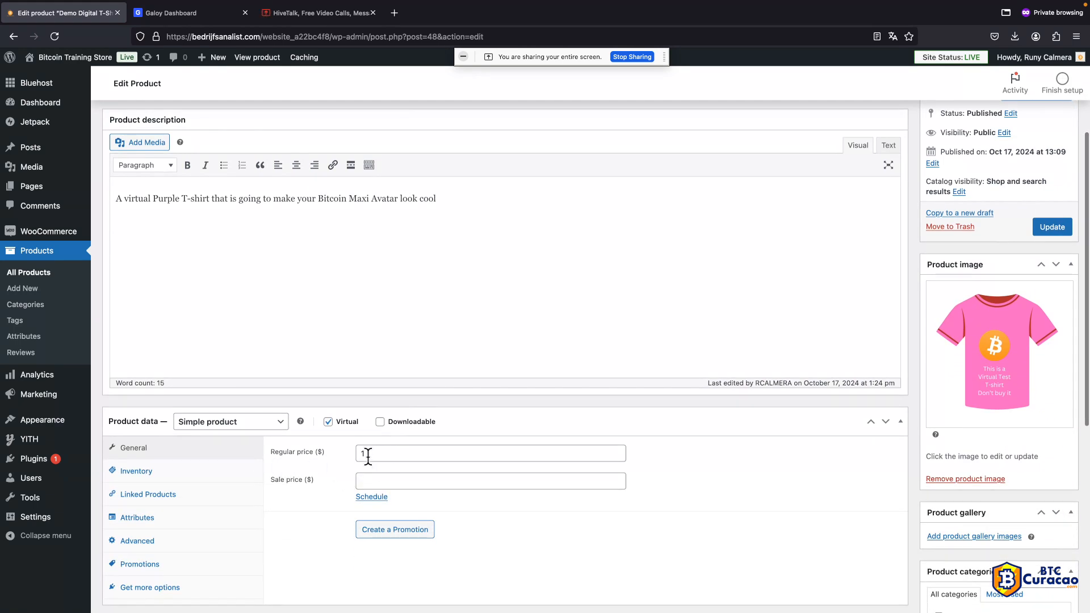
- Try a regular price of $0.1 for the purple T-shirt and set it back to $1
left_click_drag(367, 454, 354, 454)
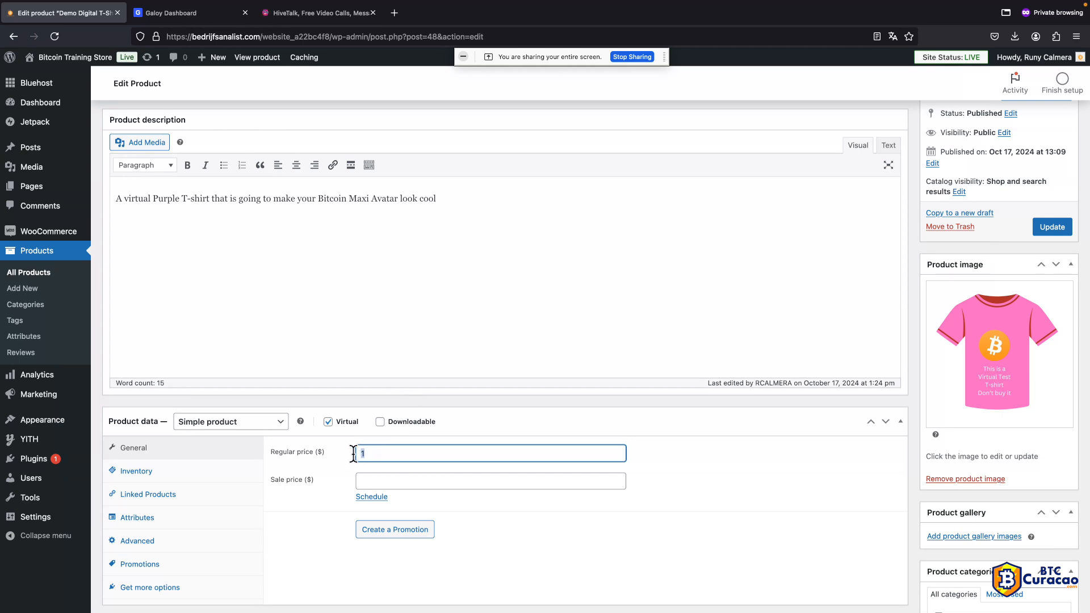
type("0.1")
left_click(401, 358)
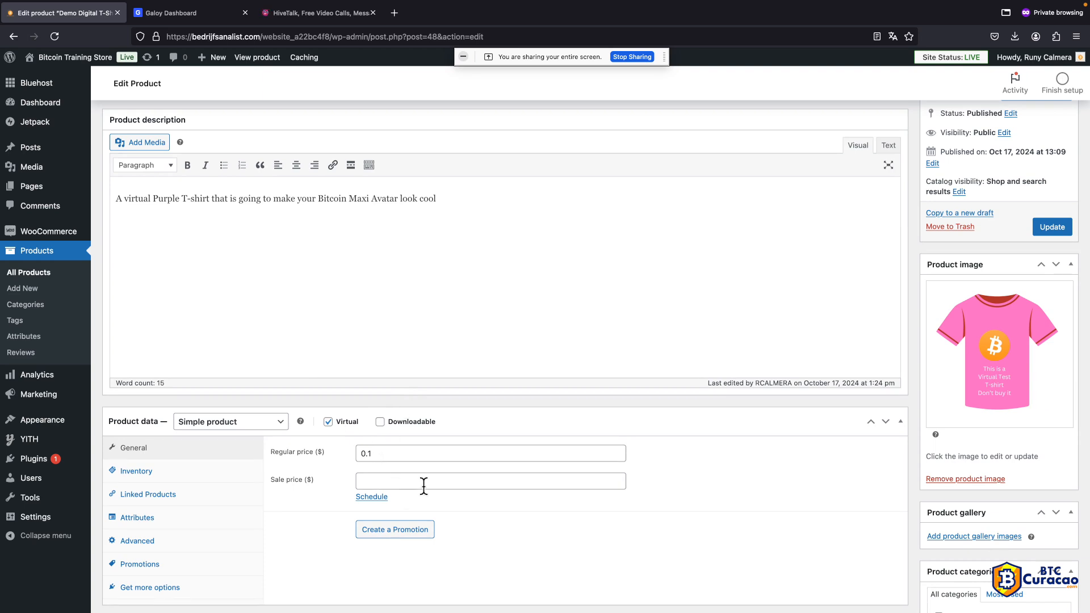
double_click(362, 455)
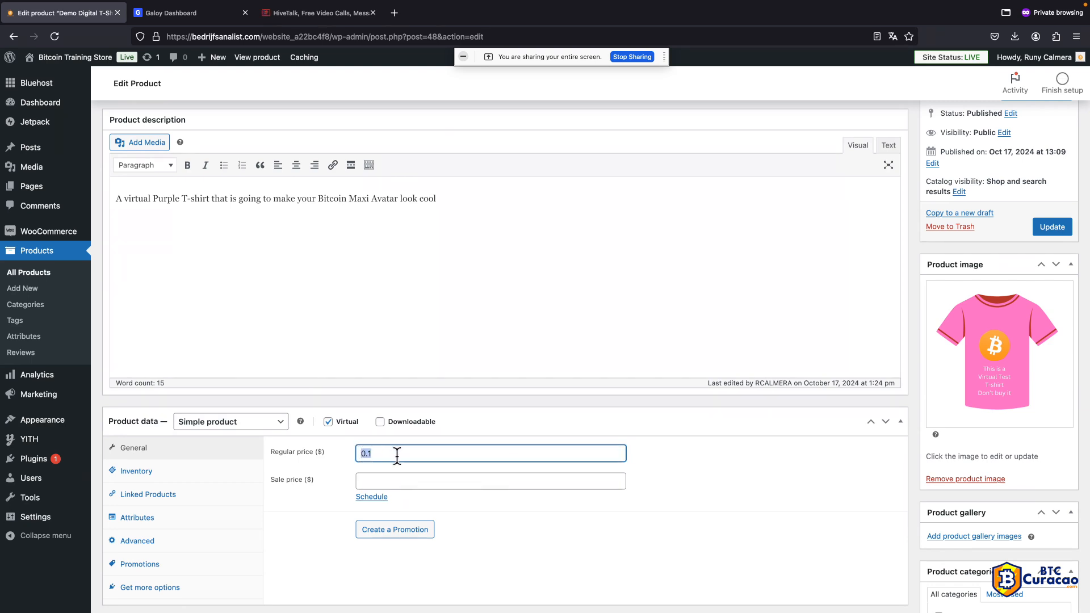
type("1")
- Review the purple T-shirt's remaining product fields and update the published product
scroll(593, 381, "down", 3)
scroll(677, 373, "down", 4)
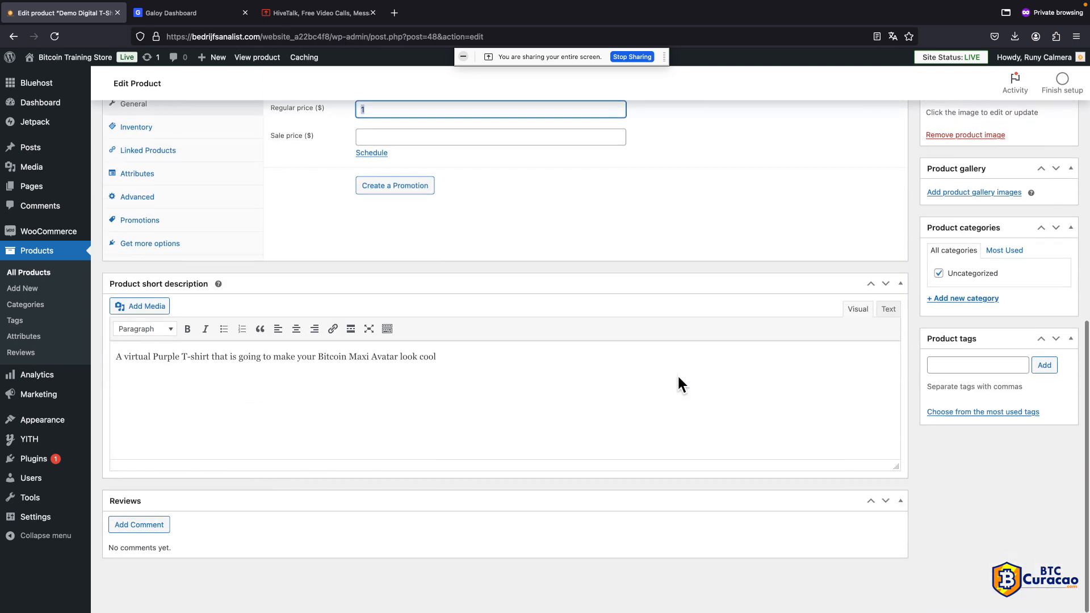
scroll(677, 374, "up", 5)
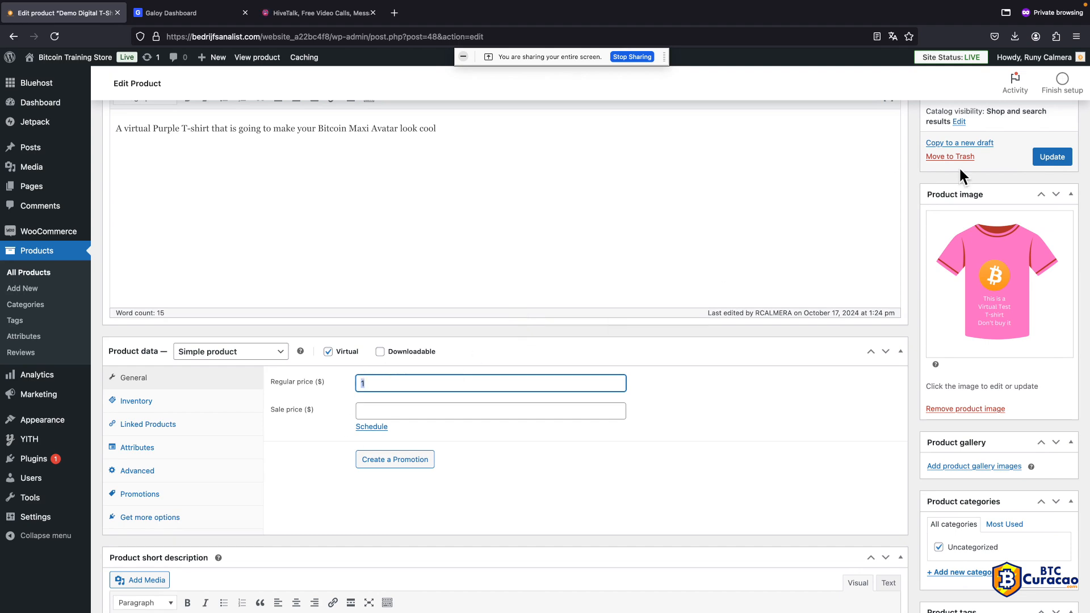
left_click(1056, 158)
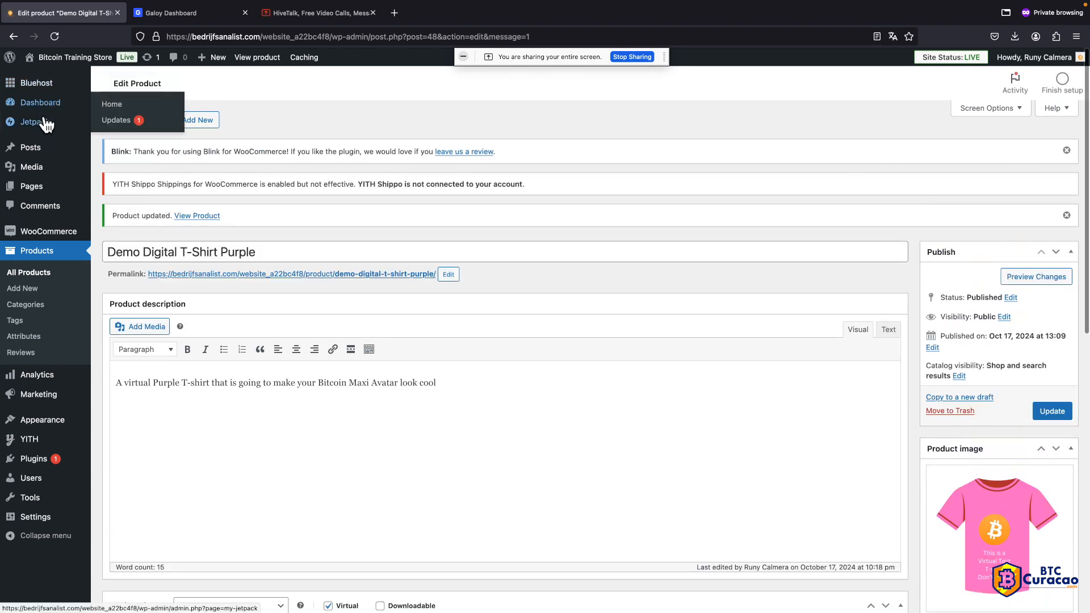
- Add one Demo Digital T-Shirt Purple to the cart from the storefront's shop page and show the cart
mouse_move(43, 61)
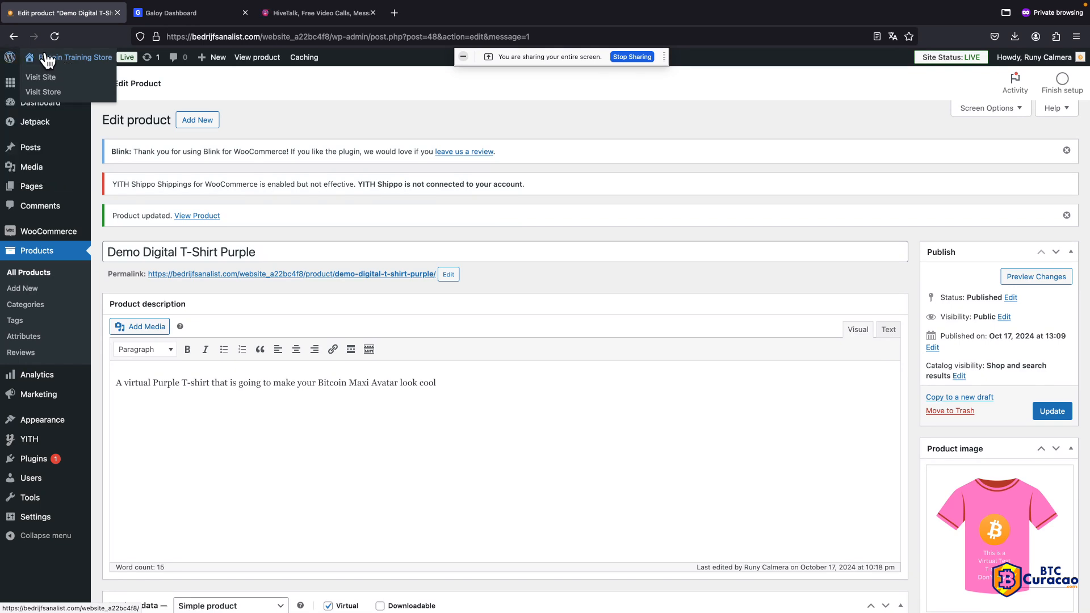
left_click(51, 92)
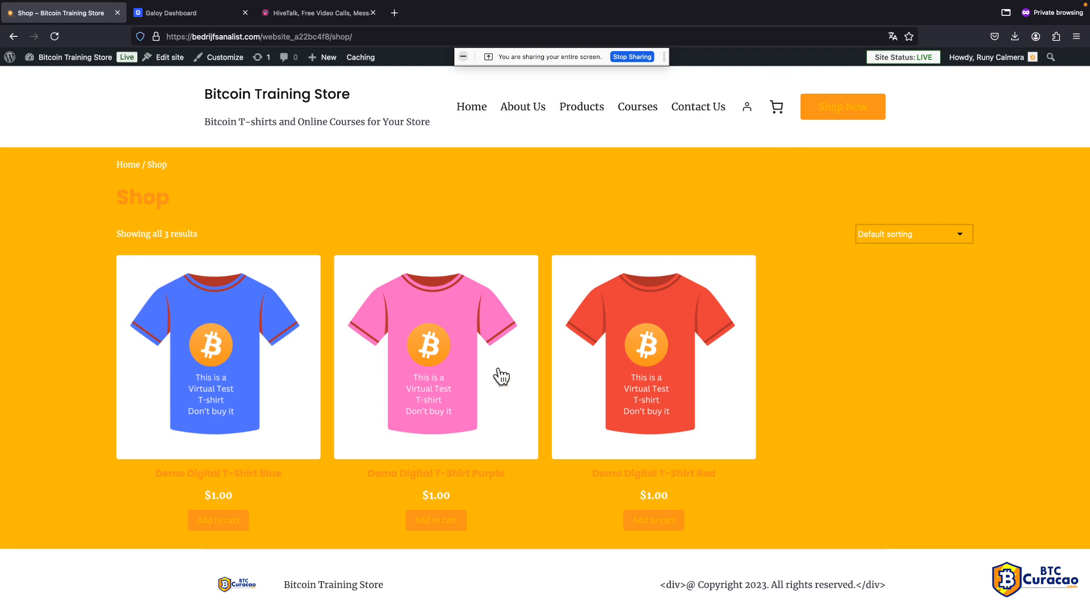
left_click(433, 525)
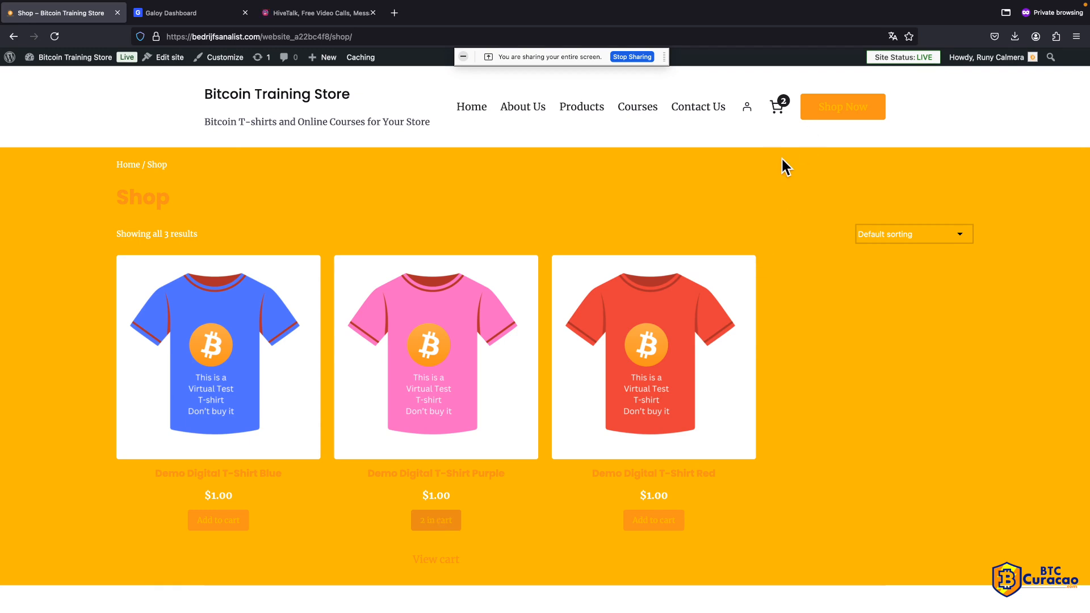
left_click(780, 107)
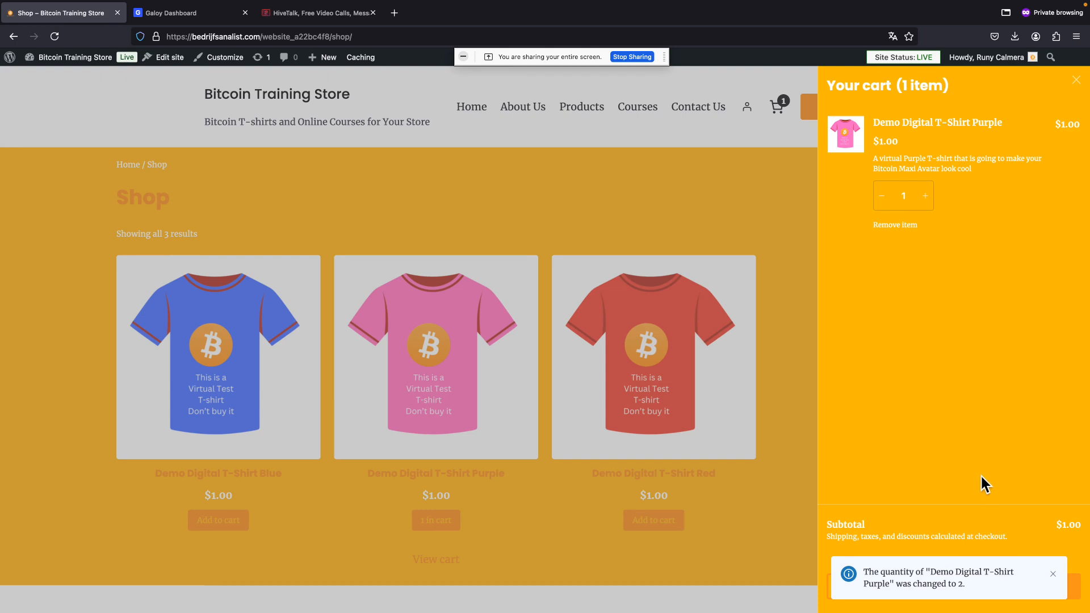
left_click(1054, 575)
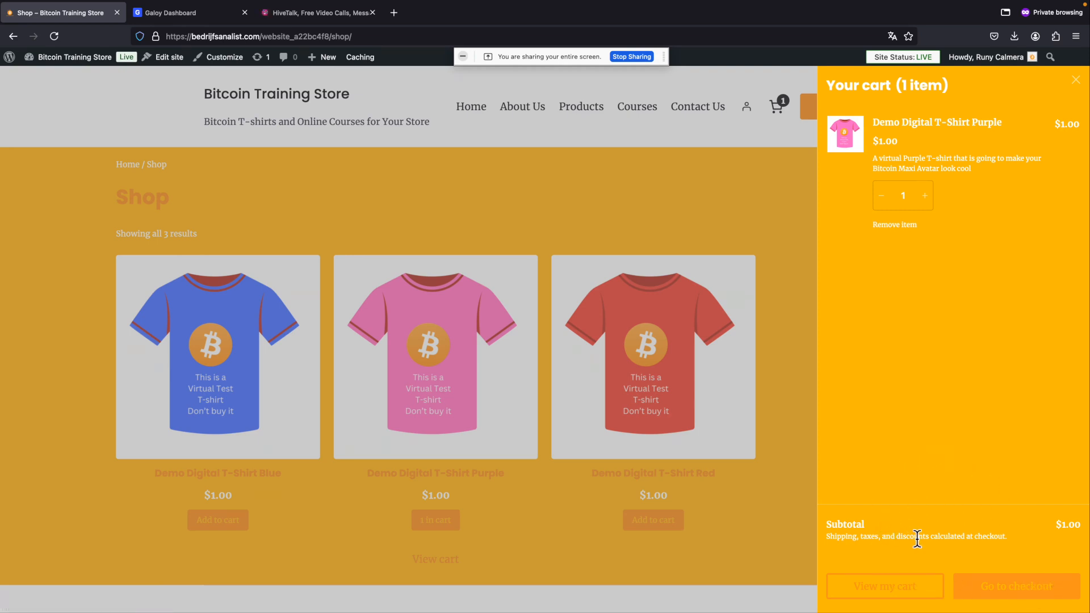
- Proceed from the cart to checkout and check which payment options are offered
left_click(1047, 595)
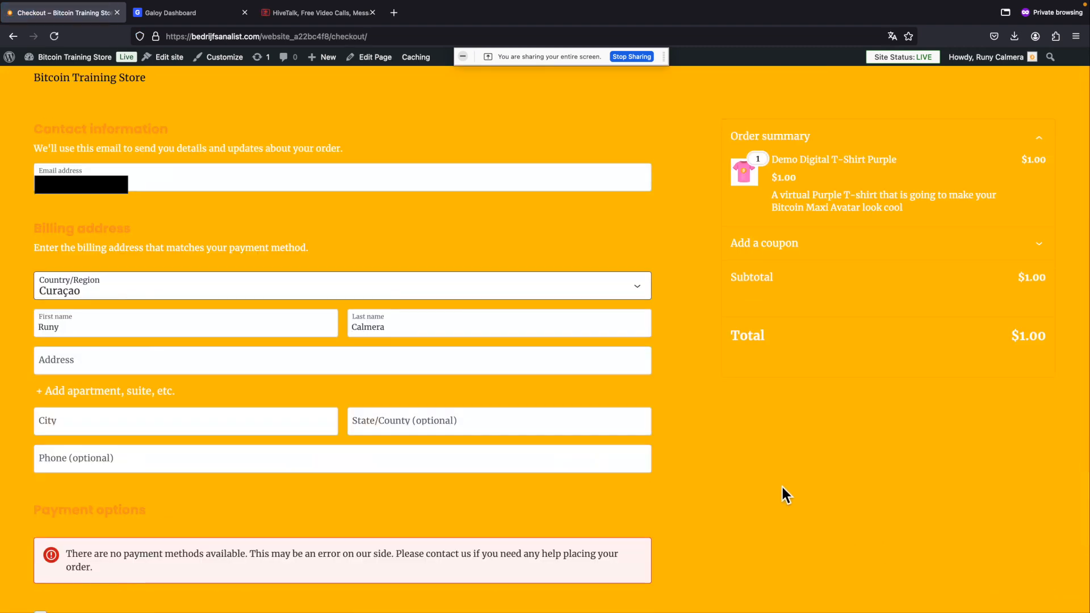
scroll(781, 484, "down", 3)
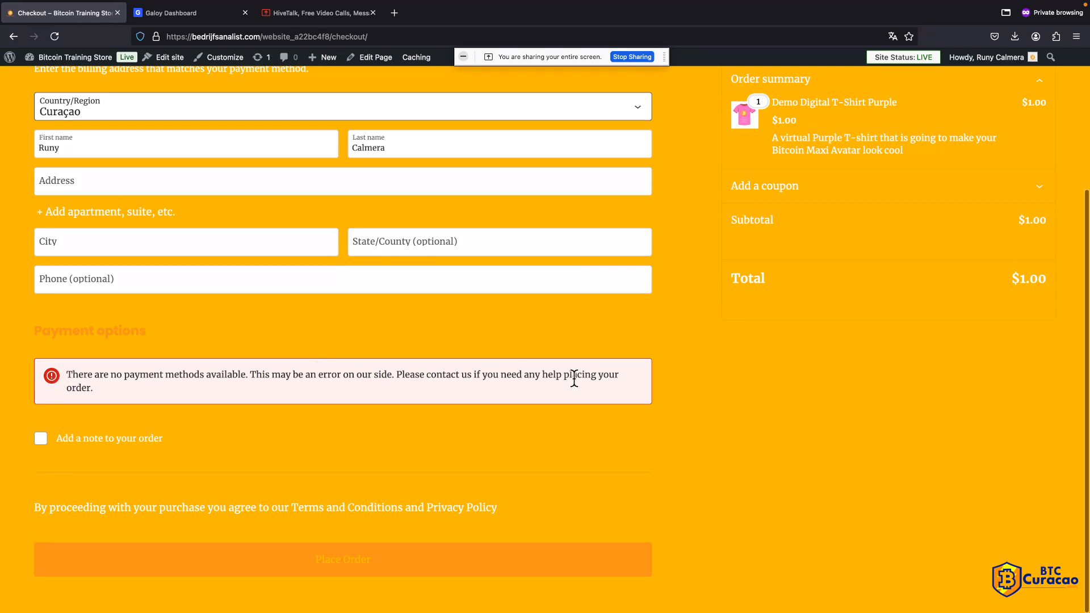
scroll(604, 388, "up", 2)
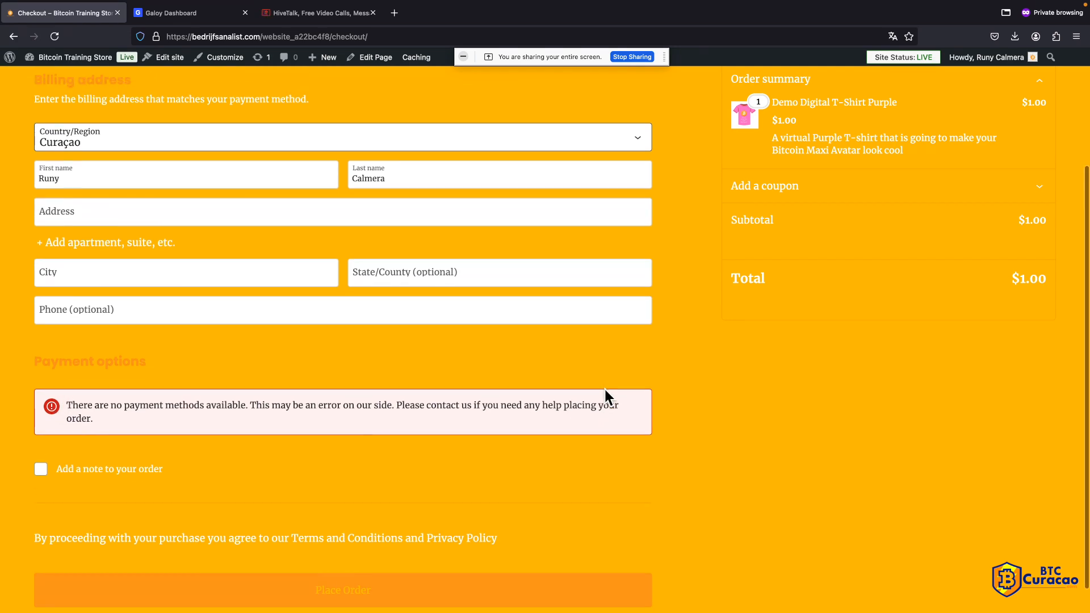
scroll(606, 392, "up", 1)
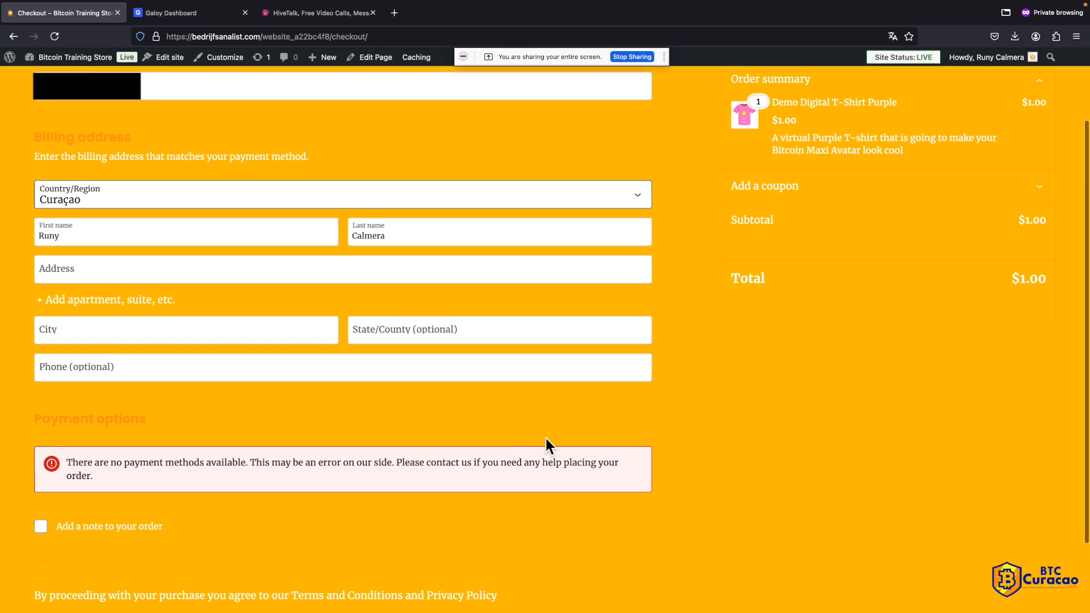
- Open the Blink (Lightning) gateway from the WooCommerce payment methods and review its title and customer message
mouse_move(10, 57)
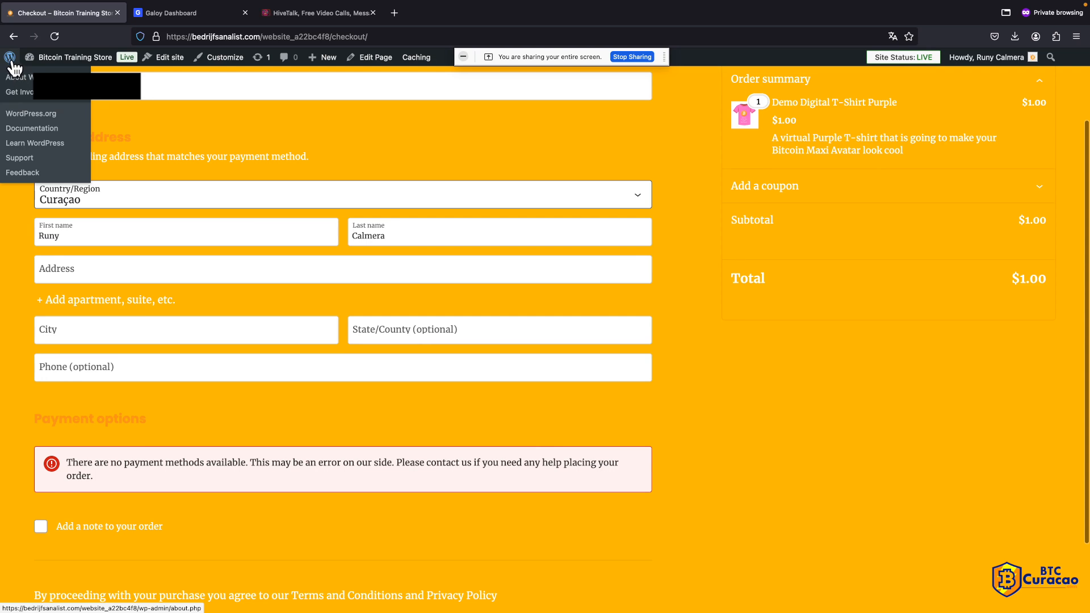
left_click(11, 63)
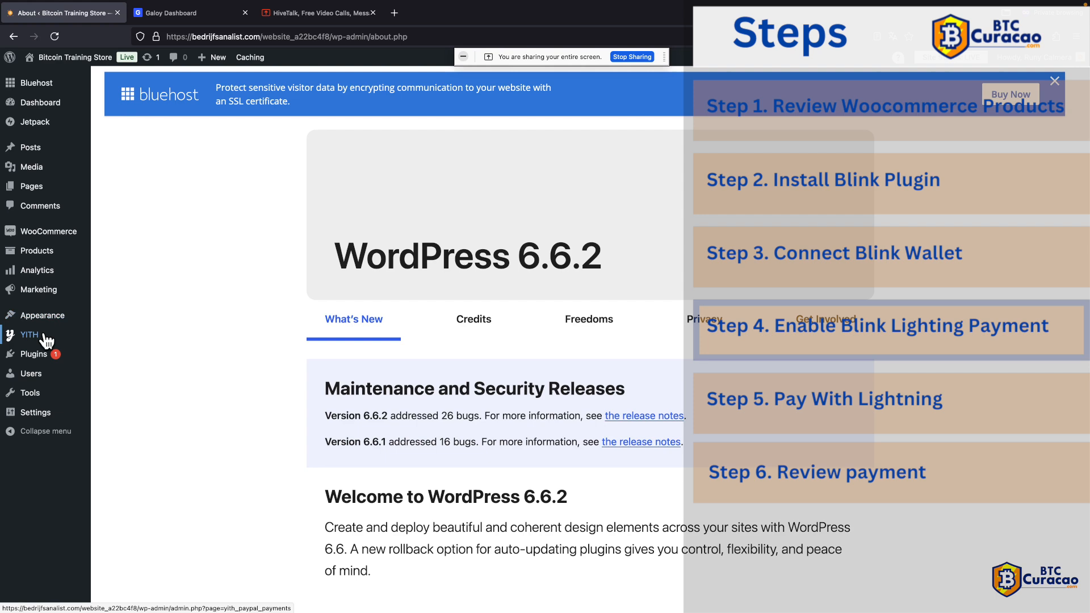
mouse_move(32, 241)
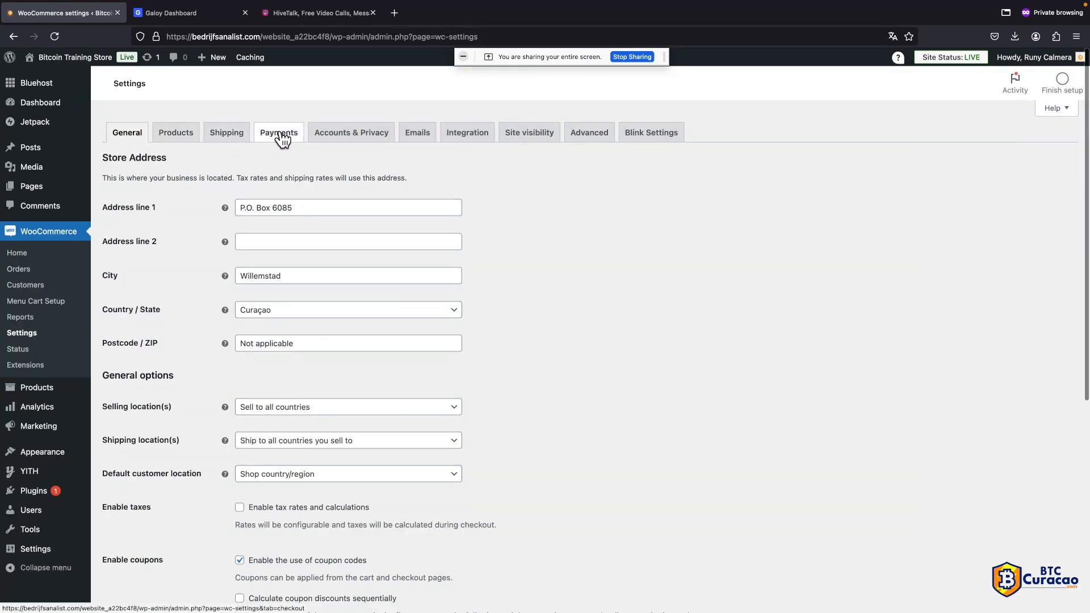
left_click(282, 137)
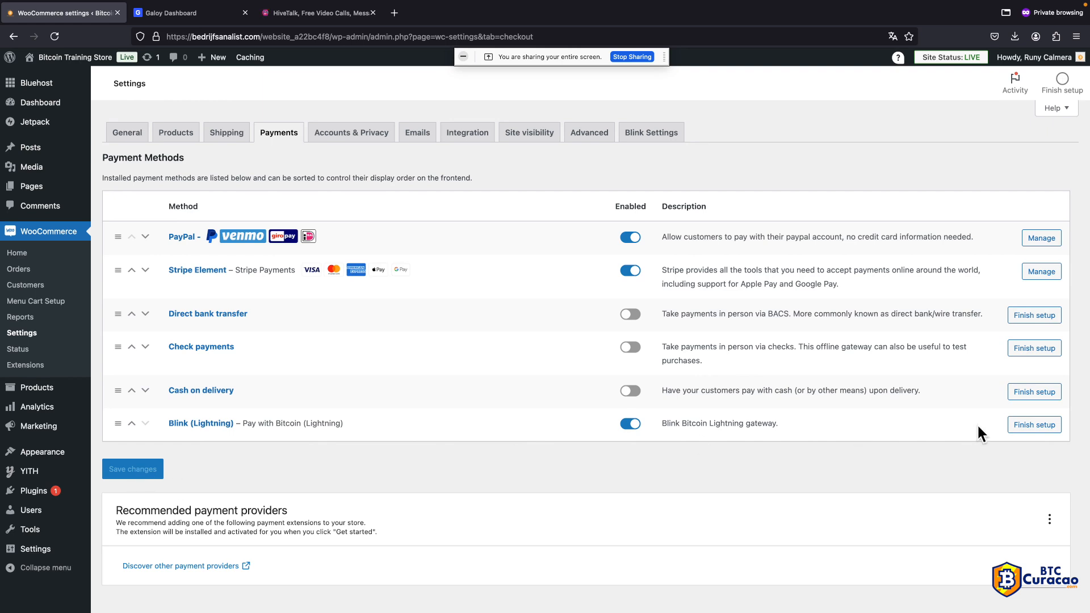
left_click(1032, 427)
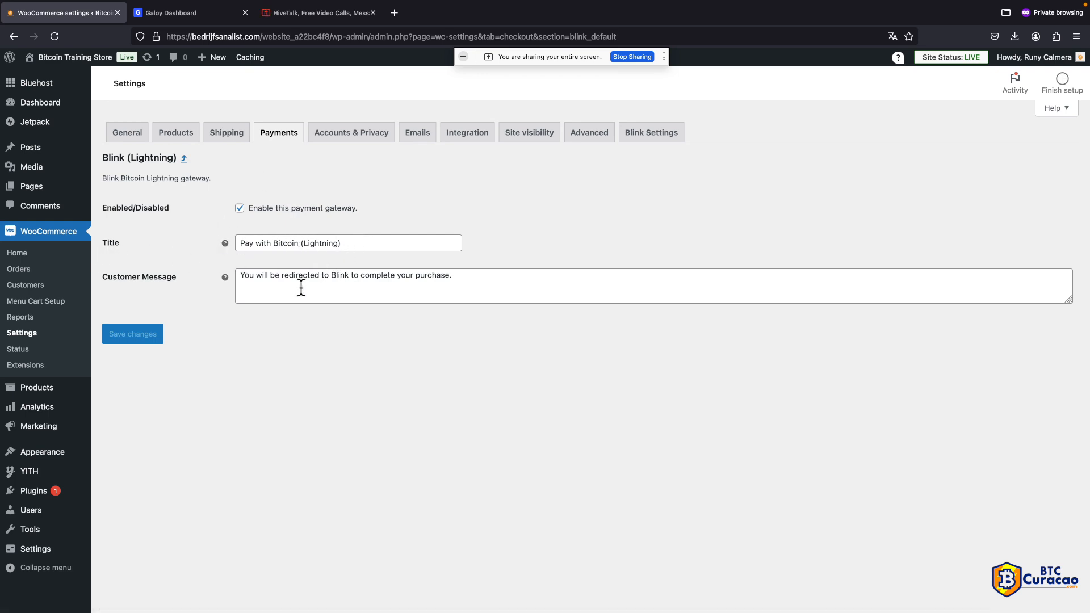
left_click_drag(352, 240, 265, 243)
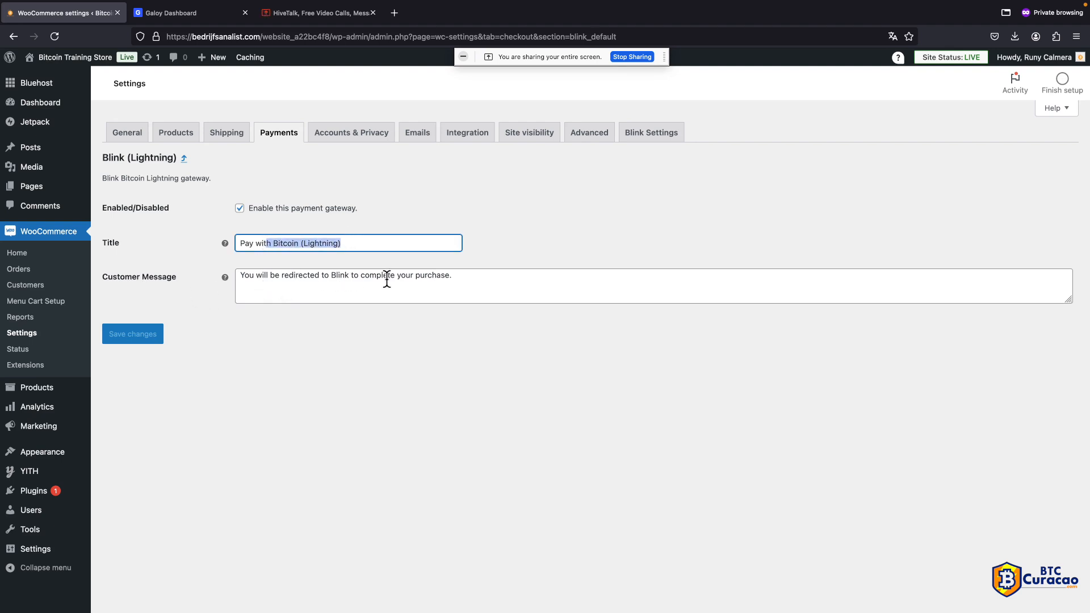
left_click(459, 276)
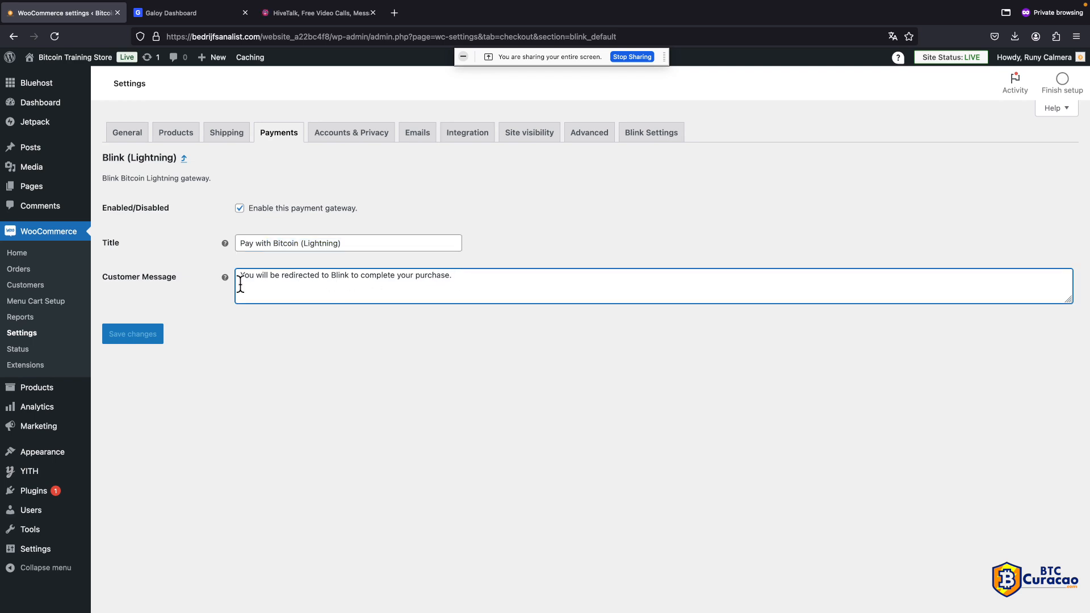
- Look through the WooCommerce Accounts & Privacy, Emails, Integration, Site visibility and Advanced settings
left_click(356, 136)
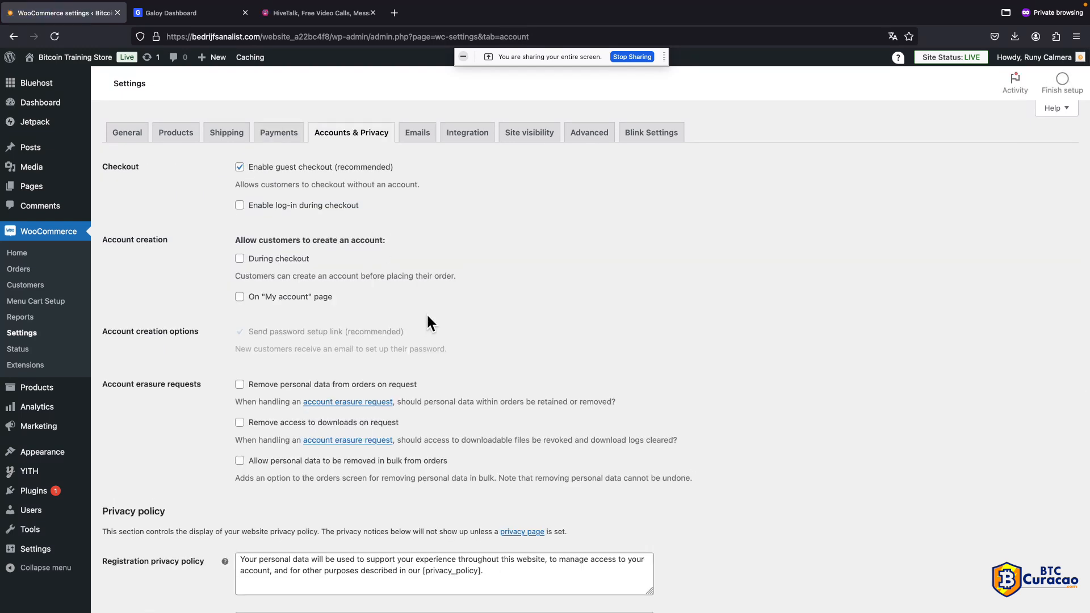
scroll(429, 323, "down", 5)
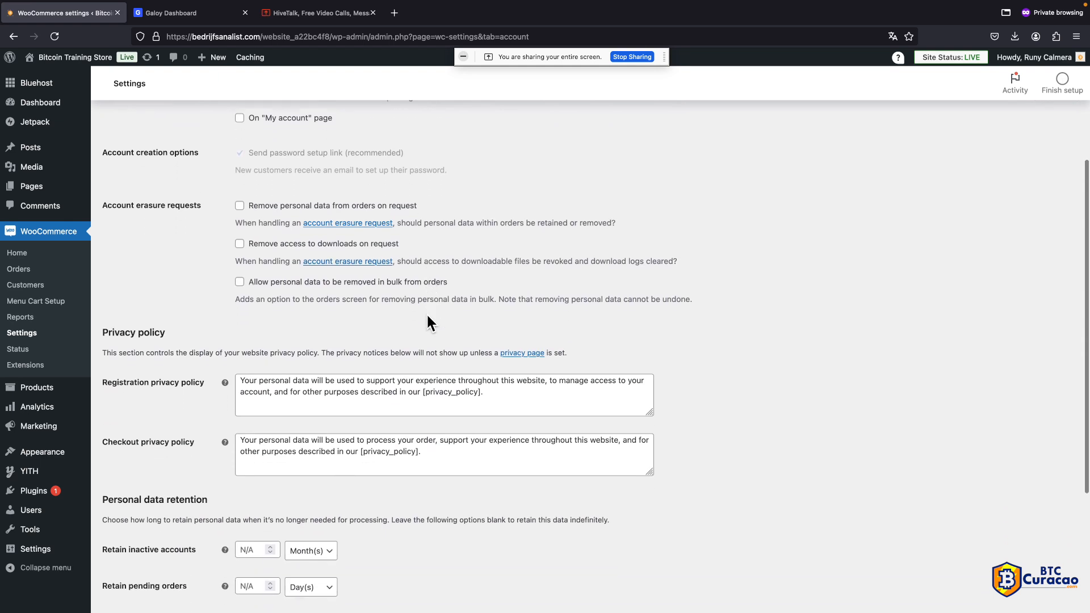
scroll(429, 322, "down", 5)
scroll(429, 318, "up", 10)
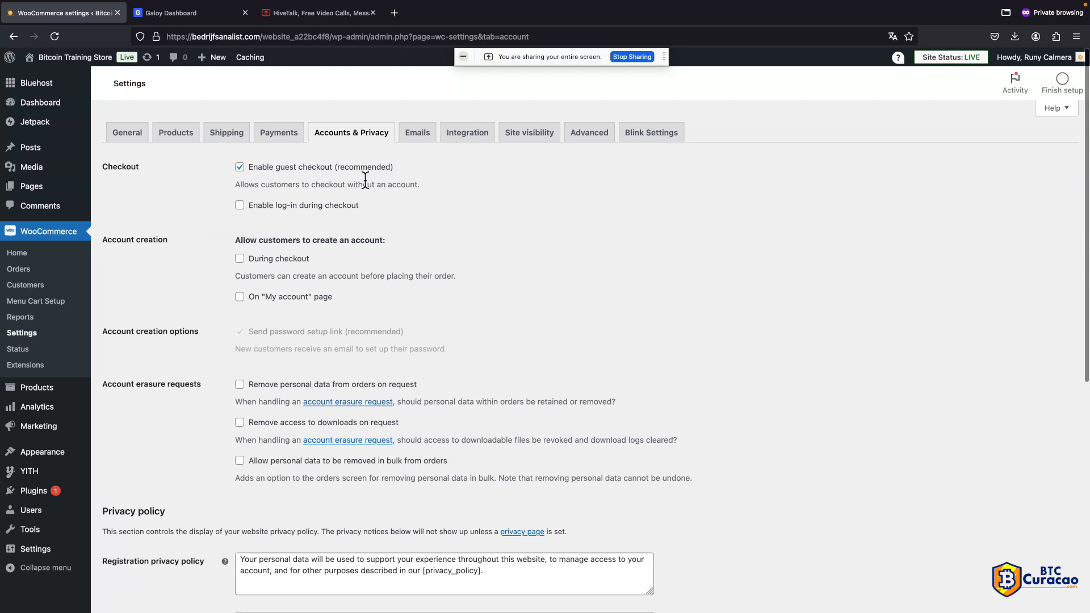
left_click(432, 135)
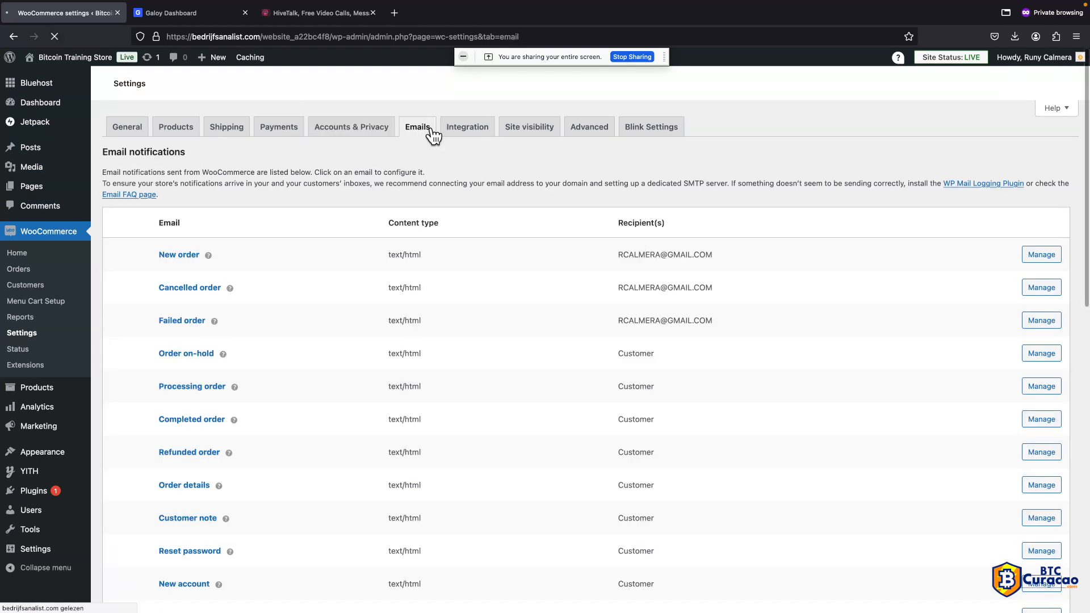
left_click(474, 138)
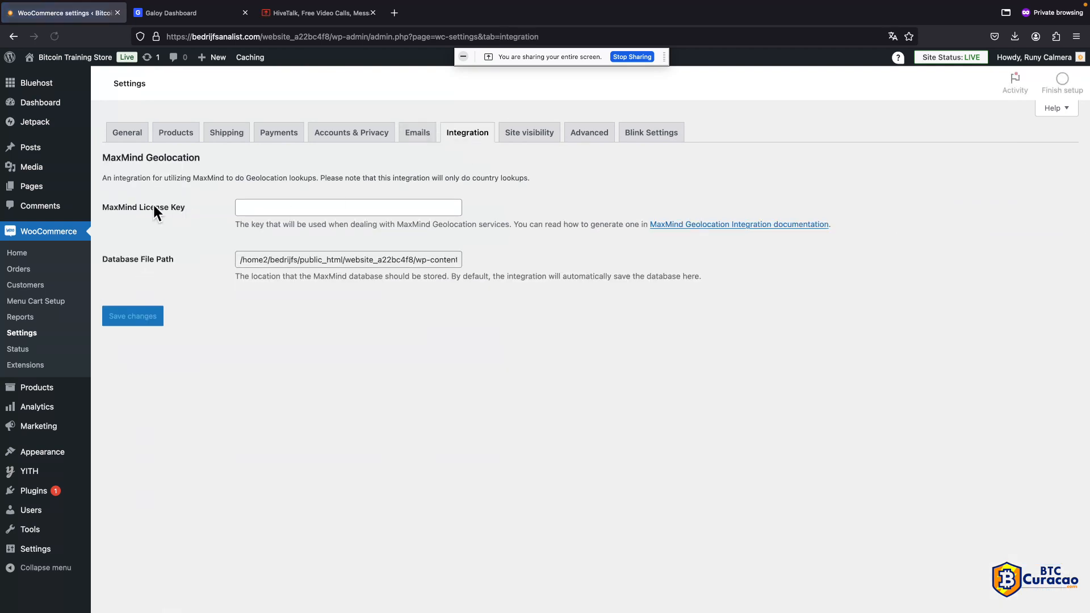
left_click(534, 135)
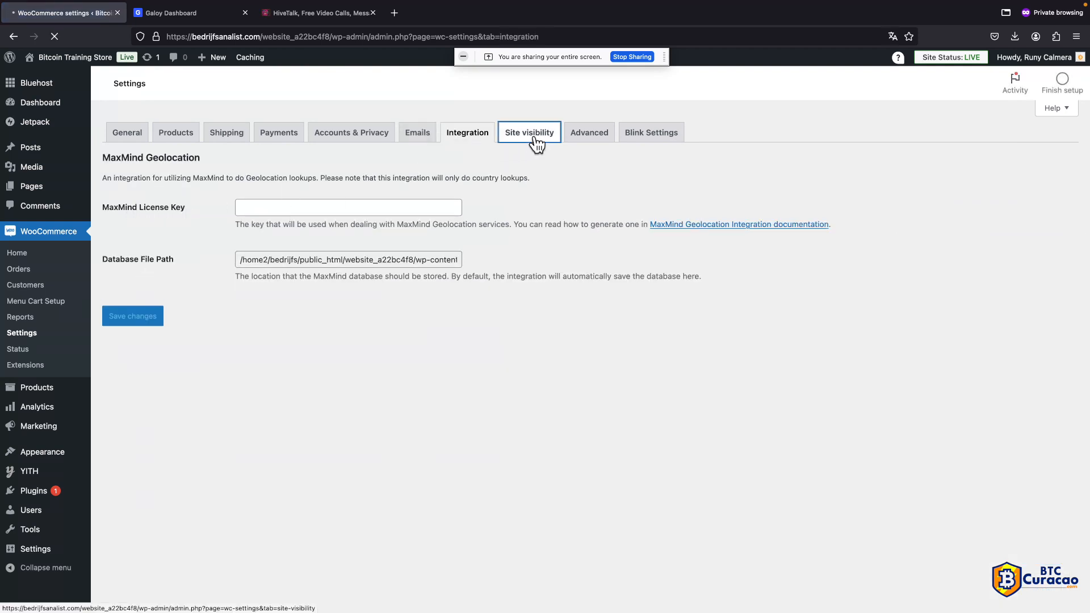
left_click(591, 136)
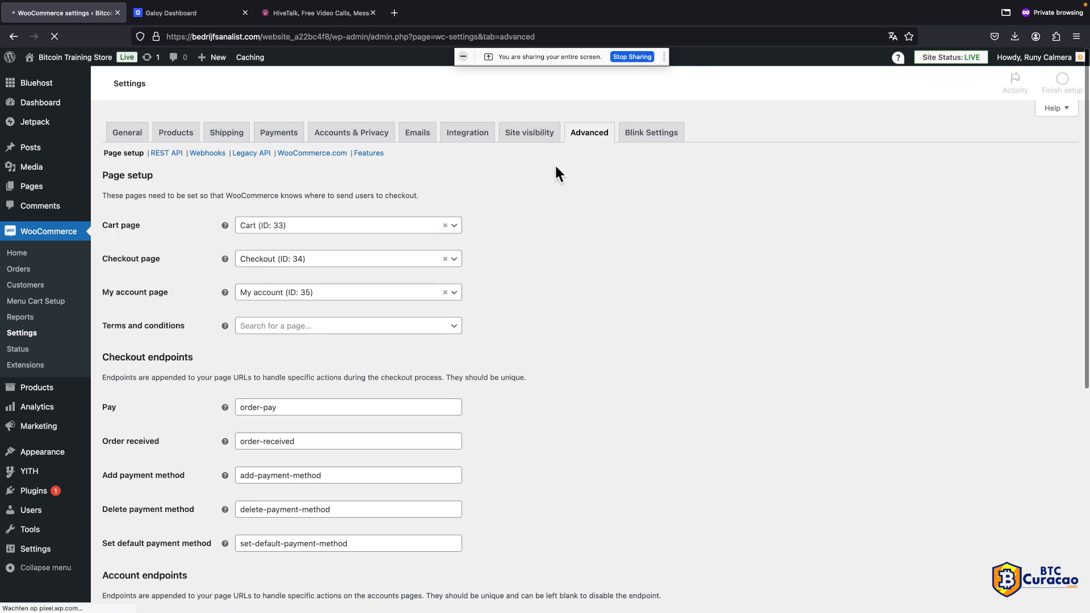
- Review the Blink connection, order state and logging settings, and check the store's general and currency options
left_click(657, 137)
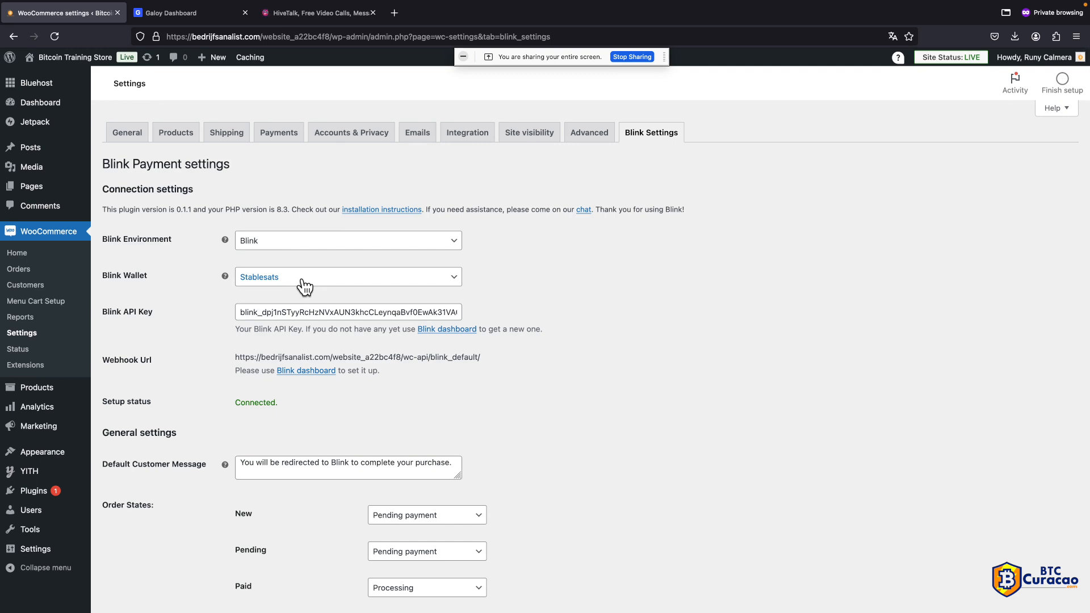
scroll(301, 275, "down", 3)
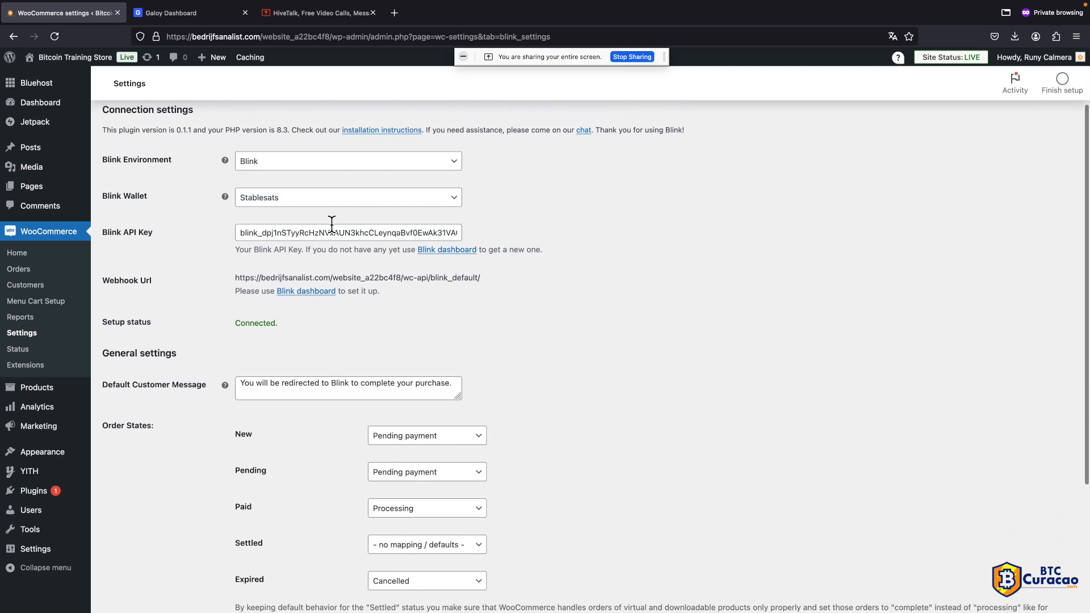
scroll(363, 295, "down", 1)
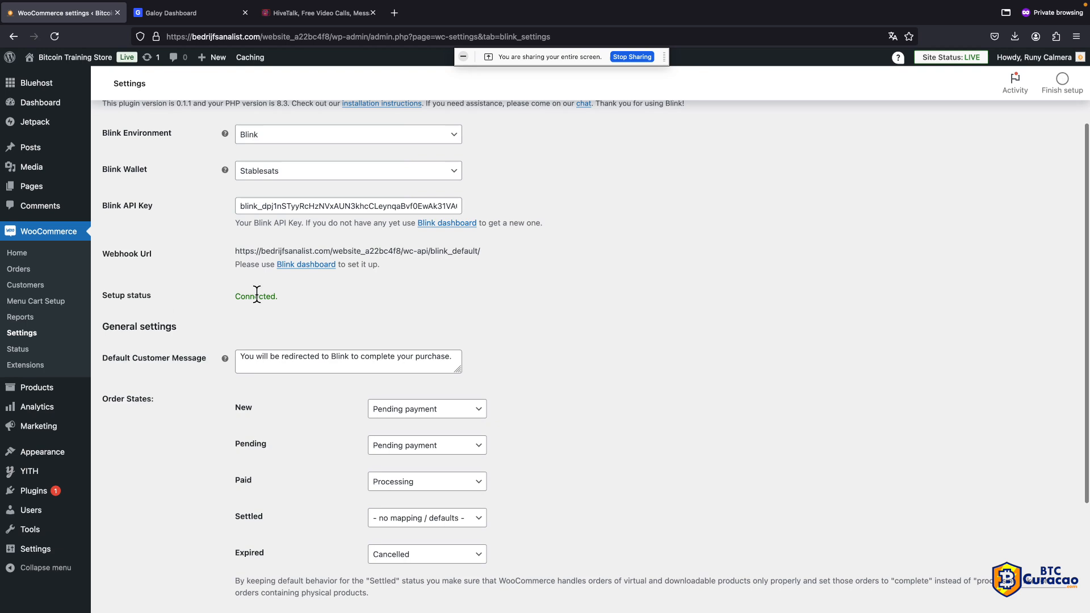
scroll(375, 379, "down", 5)
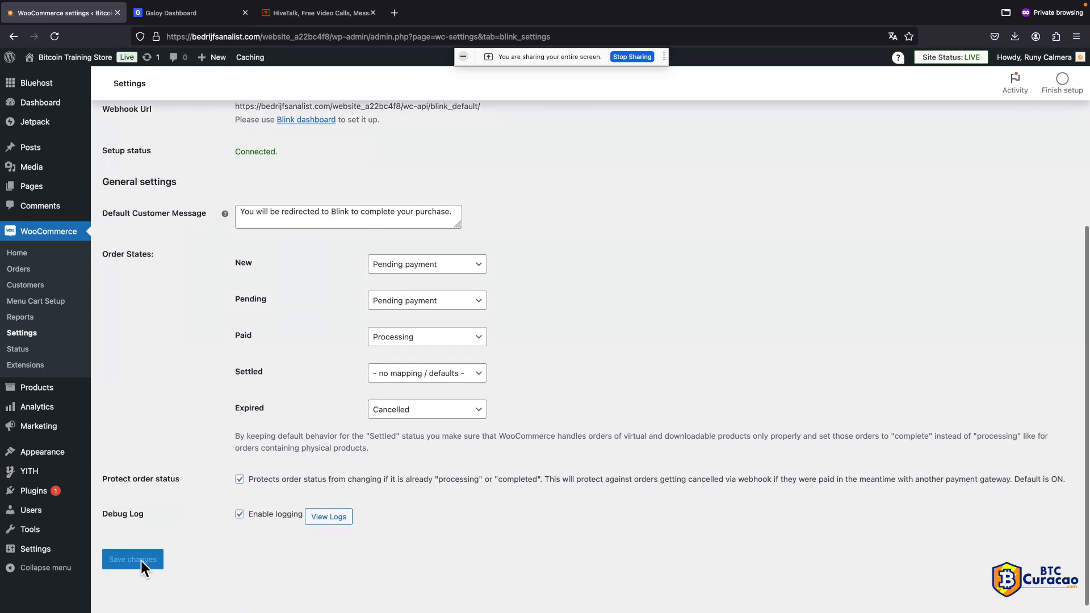
scroll(666, 426, "up", 5)
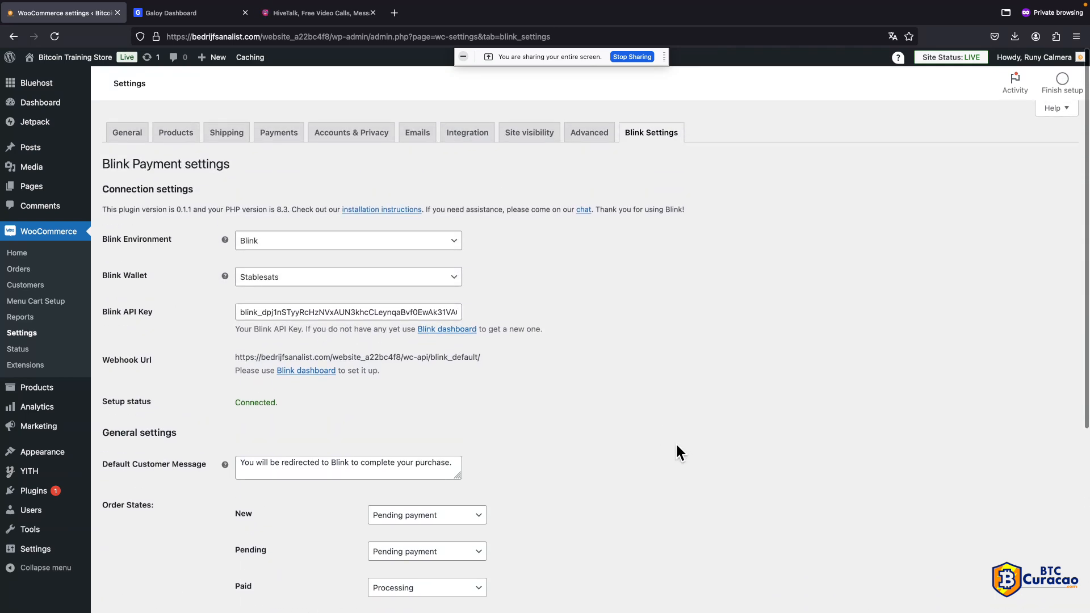
scroll(677, 447, "down", 9)
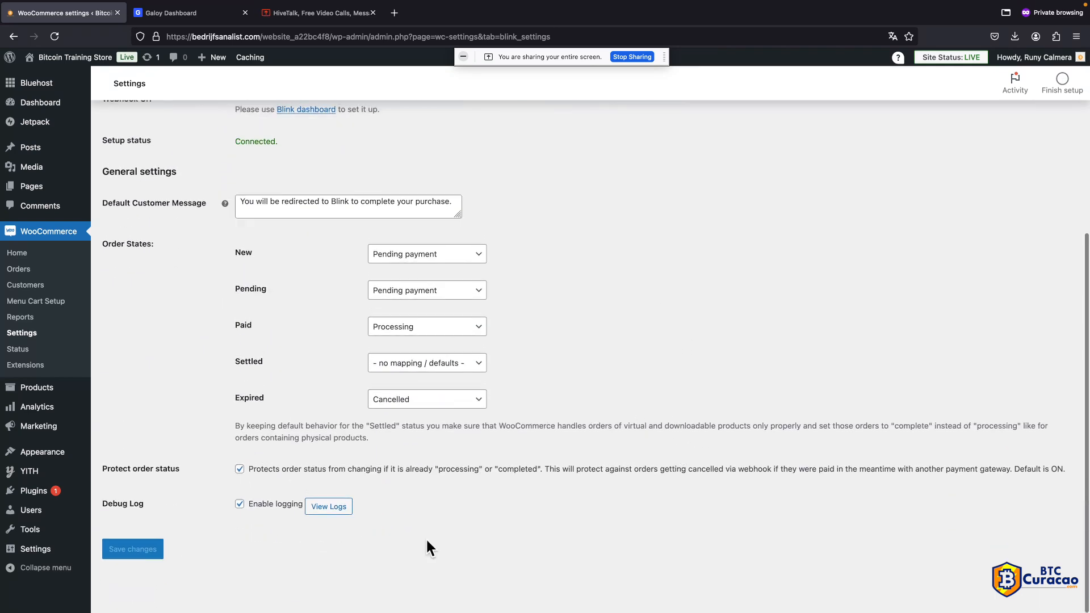
scroll(577, 477, "up", 9)
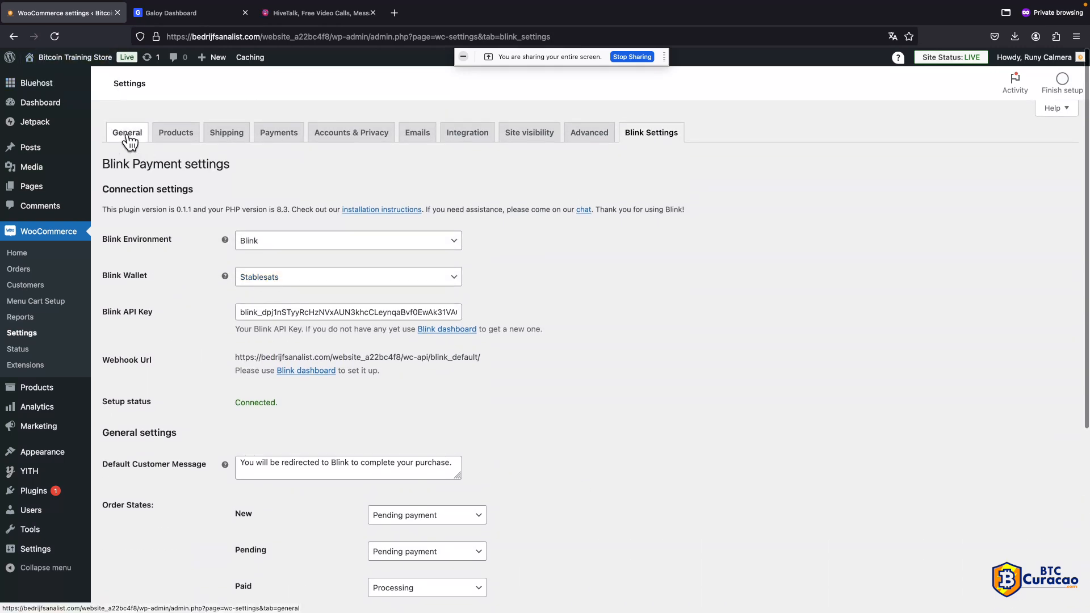
left_click(129, 136)
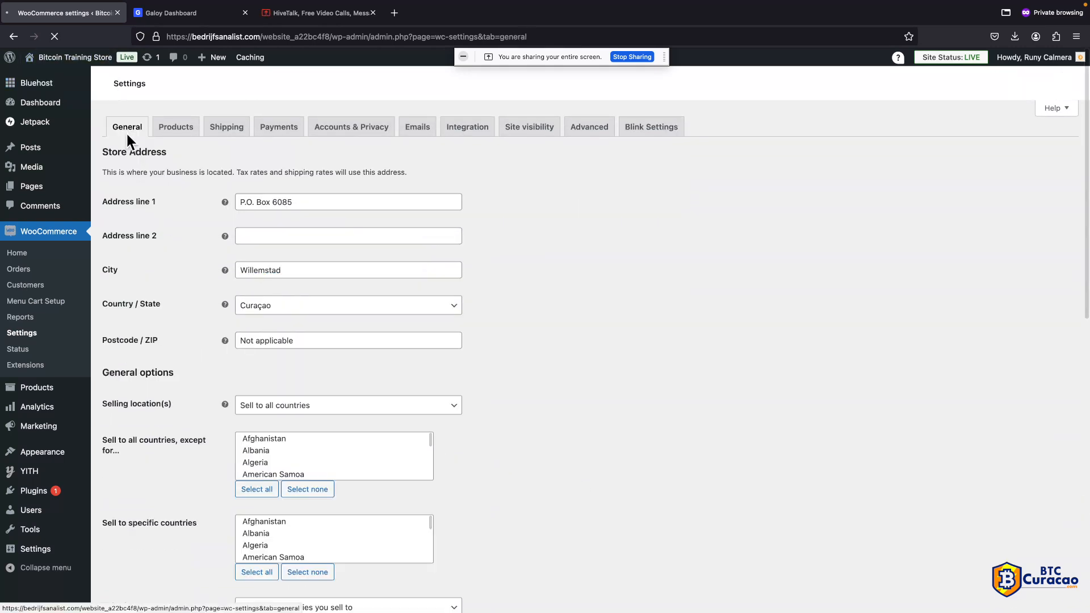
scroll(550, 340, "down", 5)
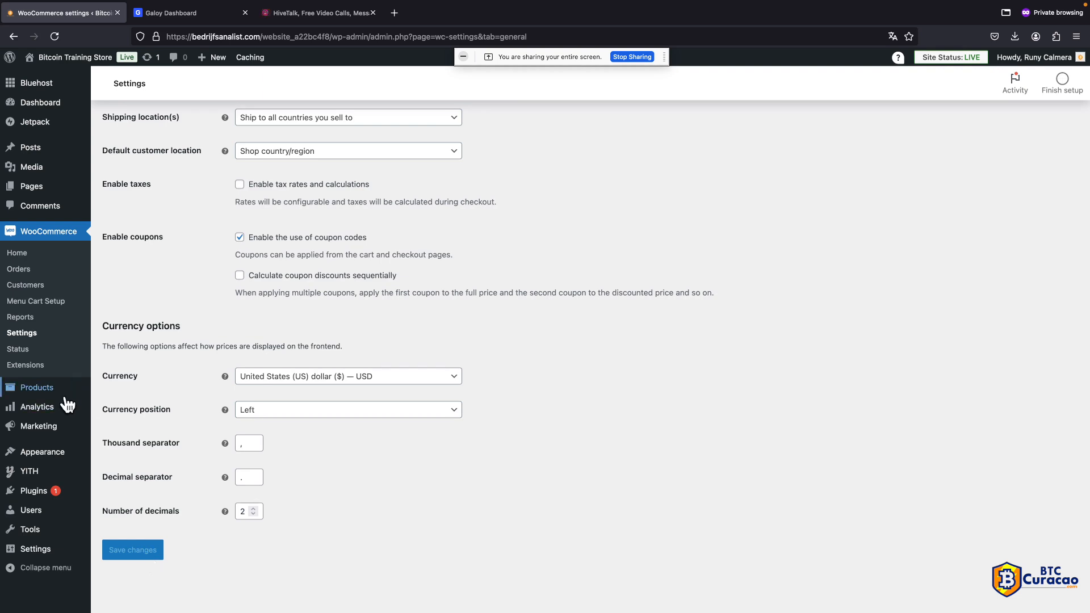
- Return to the storefront's shop page and open the cart containing the purple T-shirt
mouse_move(38, 391)
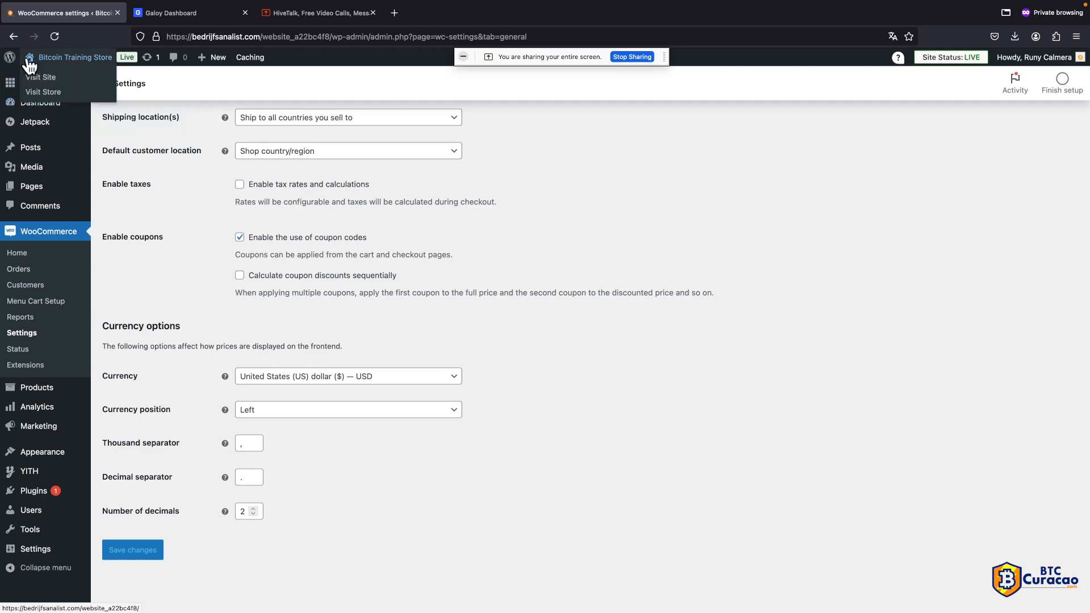
mouse_move(10, 58)
left_click(41, 94)
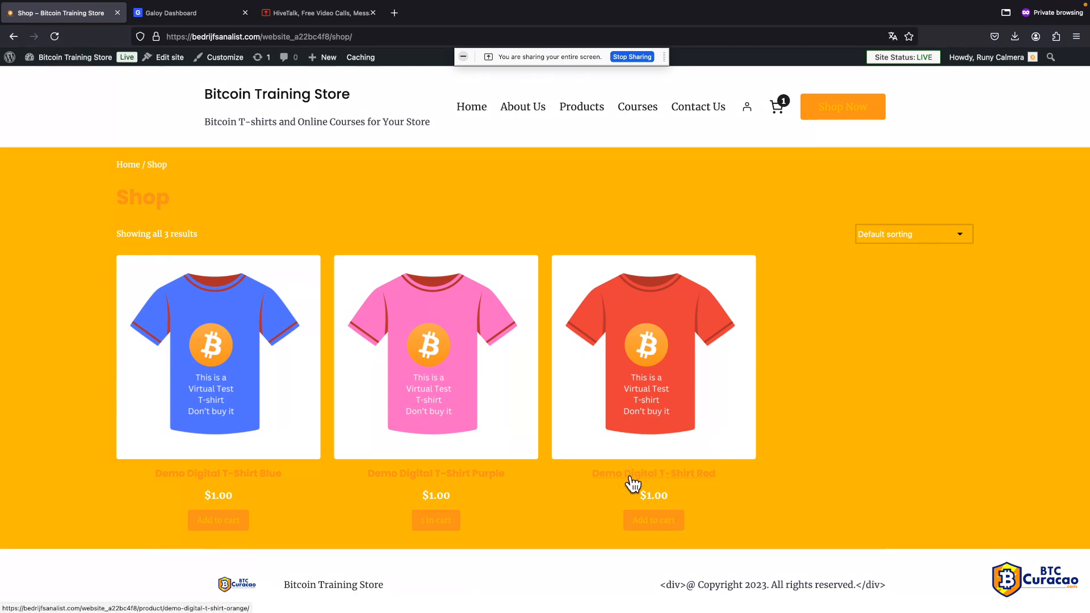
left_click(777, 107)
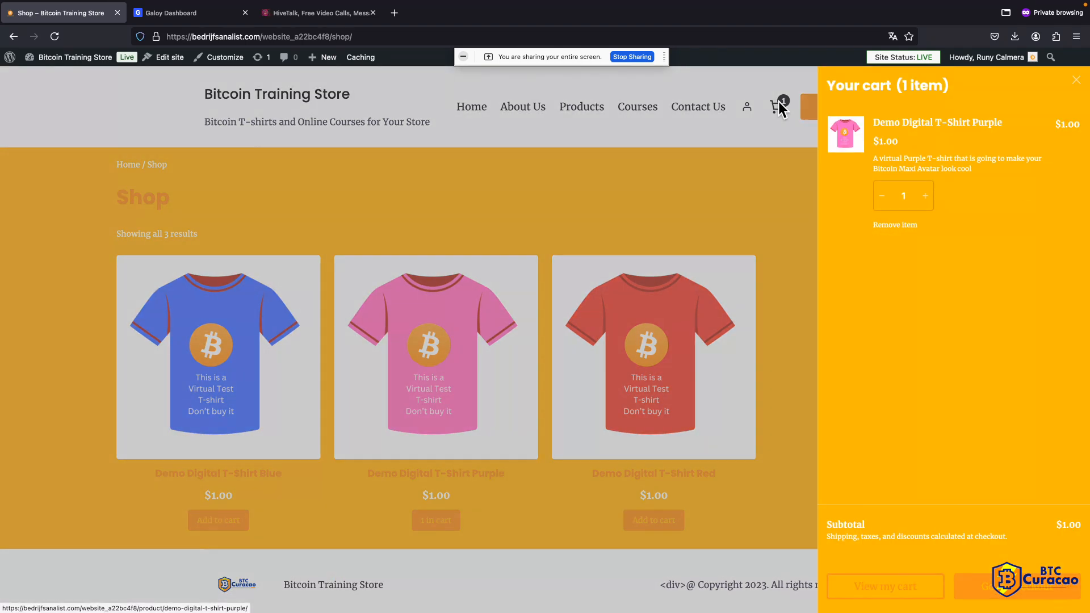
- Proceed from the cart to checkout and review the contact details, billing country choices and Bitcoin (Lightning) payment option
left_click(1031, 587)
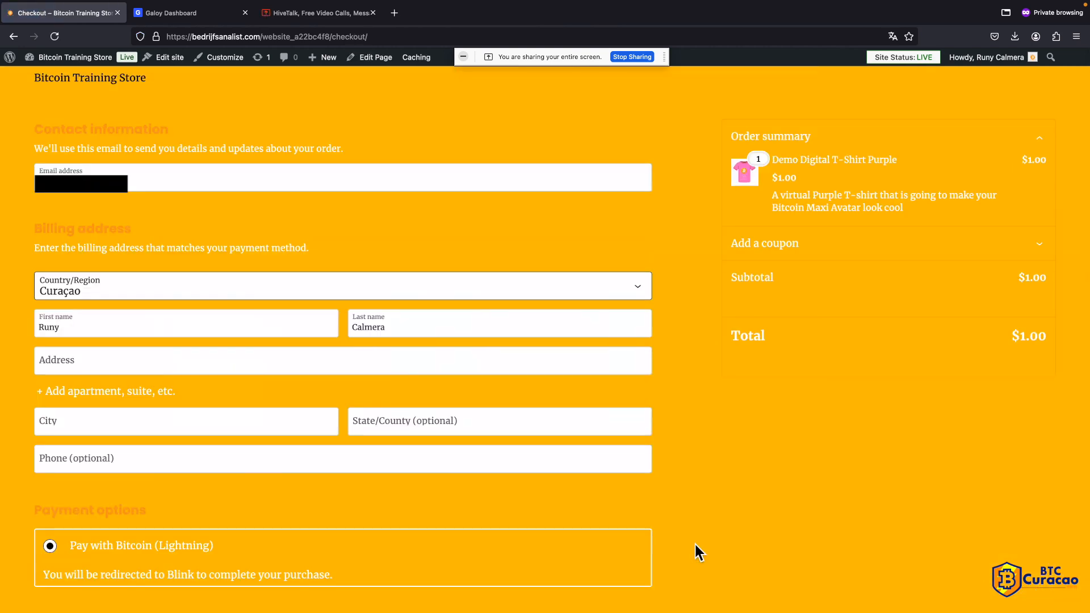
scroll(239, 471, "down", 2)
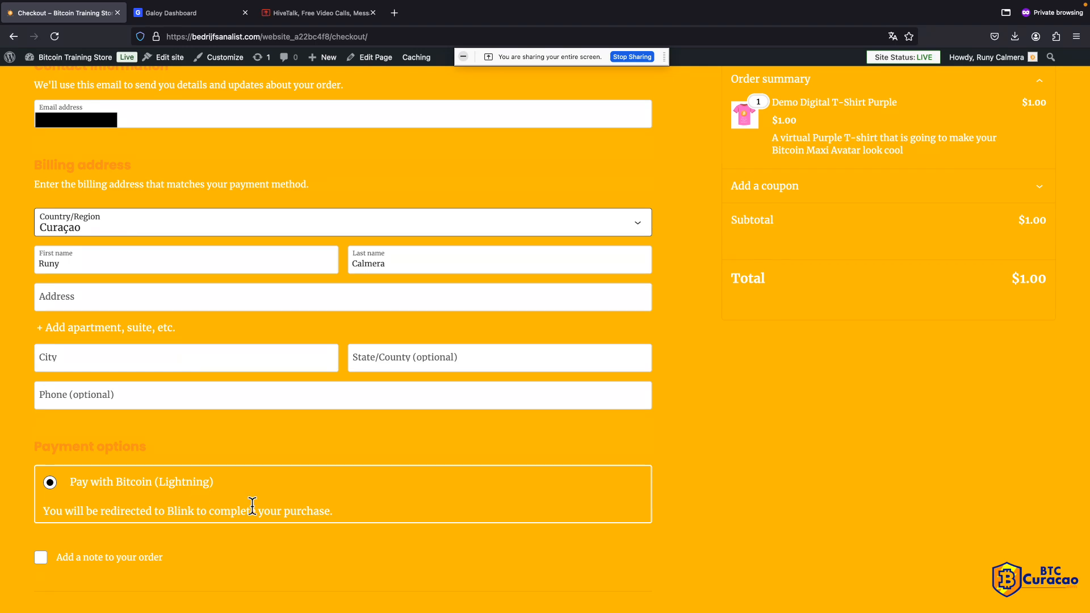
scroll(249, 506, "up", 2)
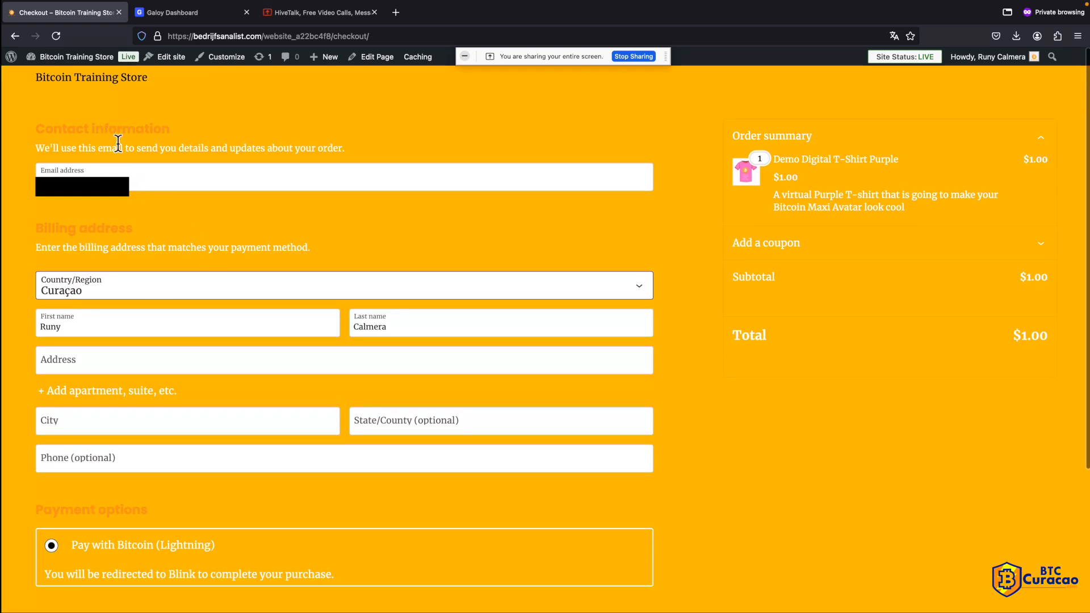
left_click(110, 289)
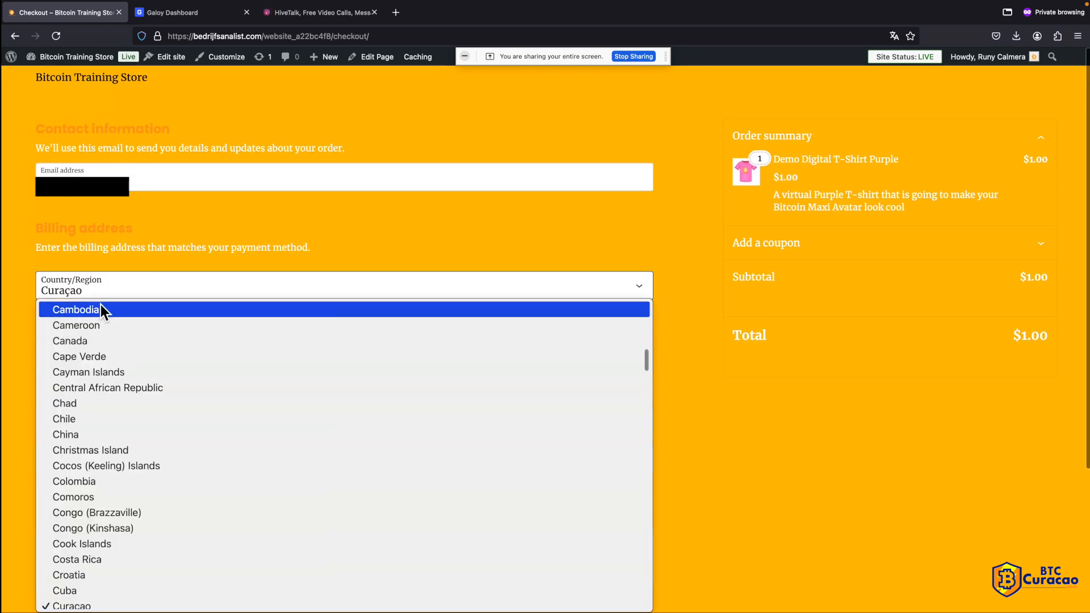
left_click(196, 237)
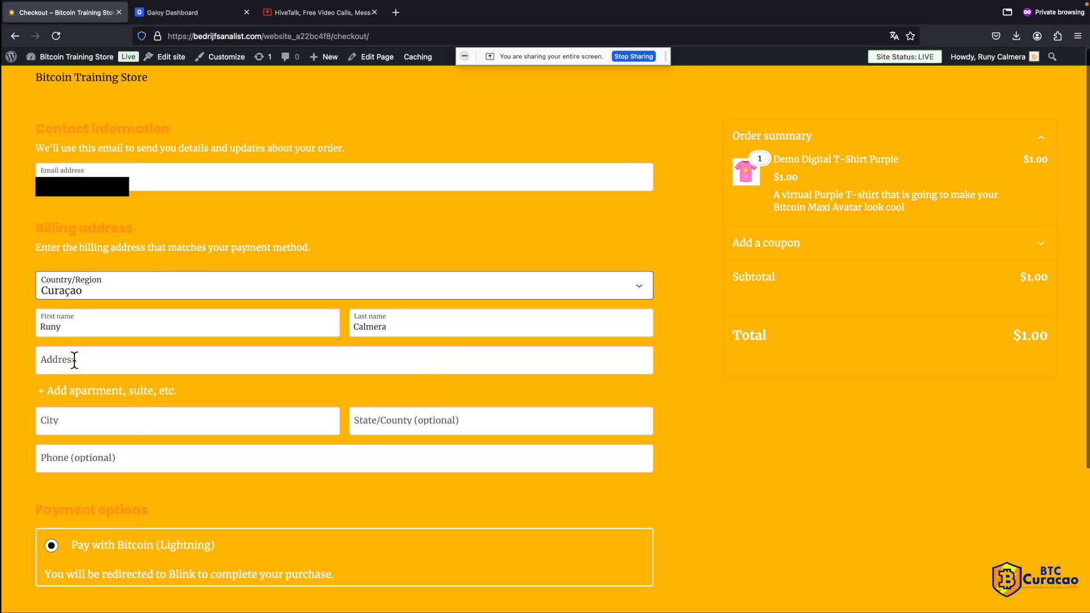
- Add the order note "Please deliver this great Bitcoin T shirt to Bitcoin Curacao Institute"
scroll(378, 454, "down", 2)
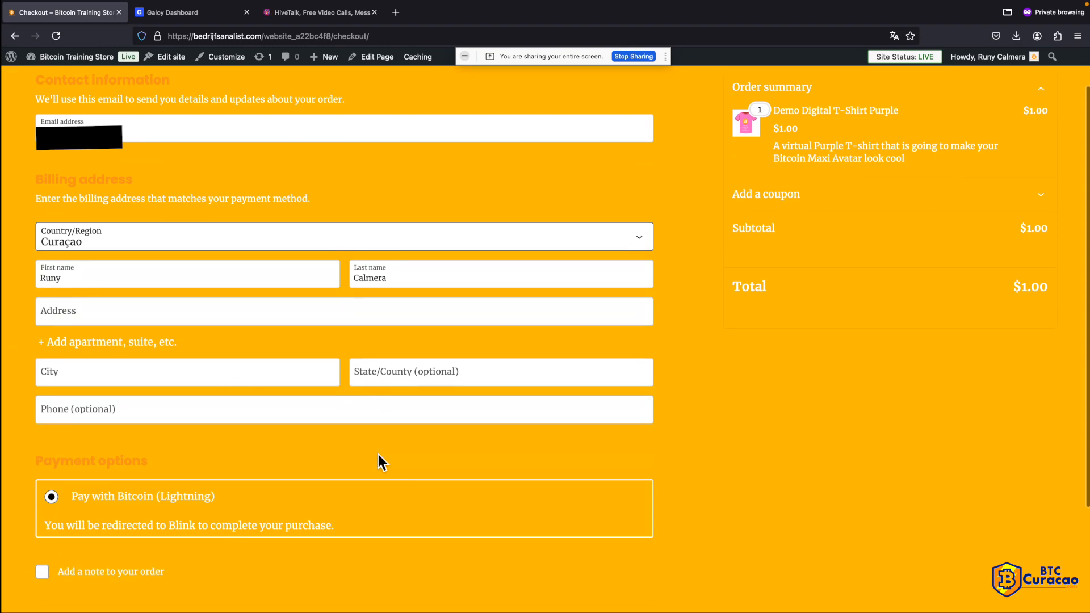
scroll(379, 457, "down", 1)
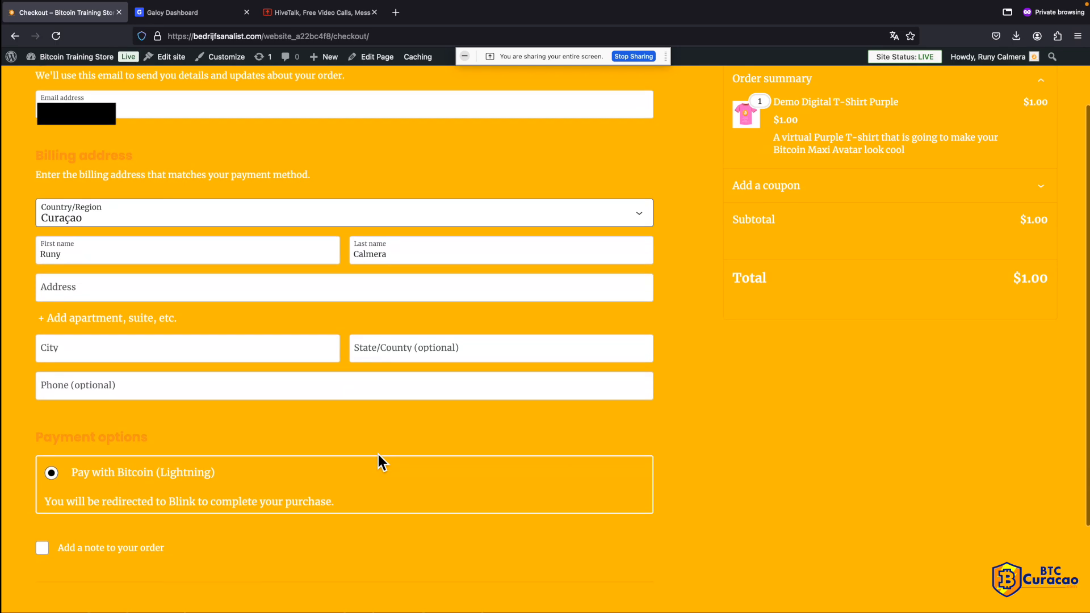
left_click(41, 550)
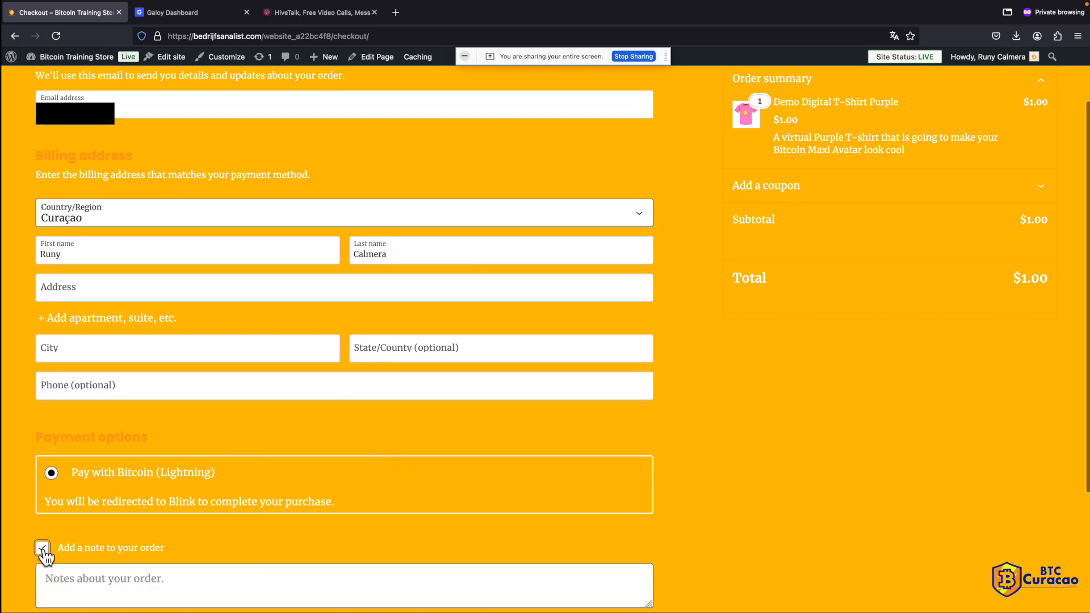
left_click(84, 576)
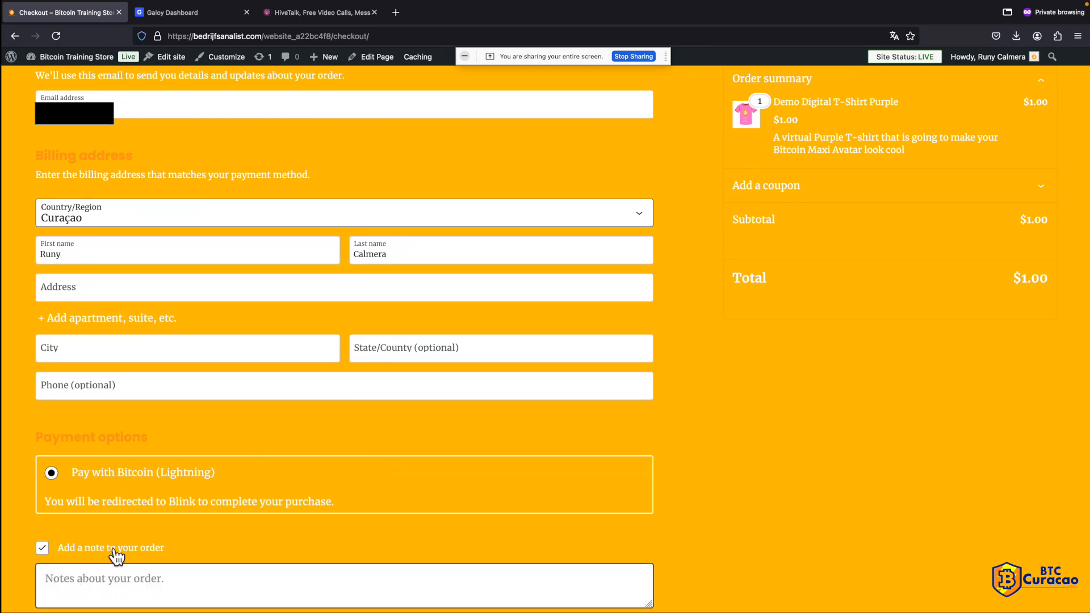
type("Ple")
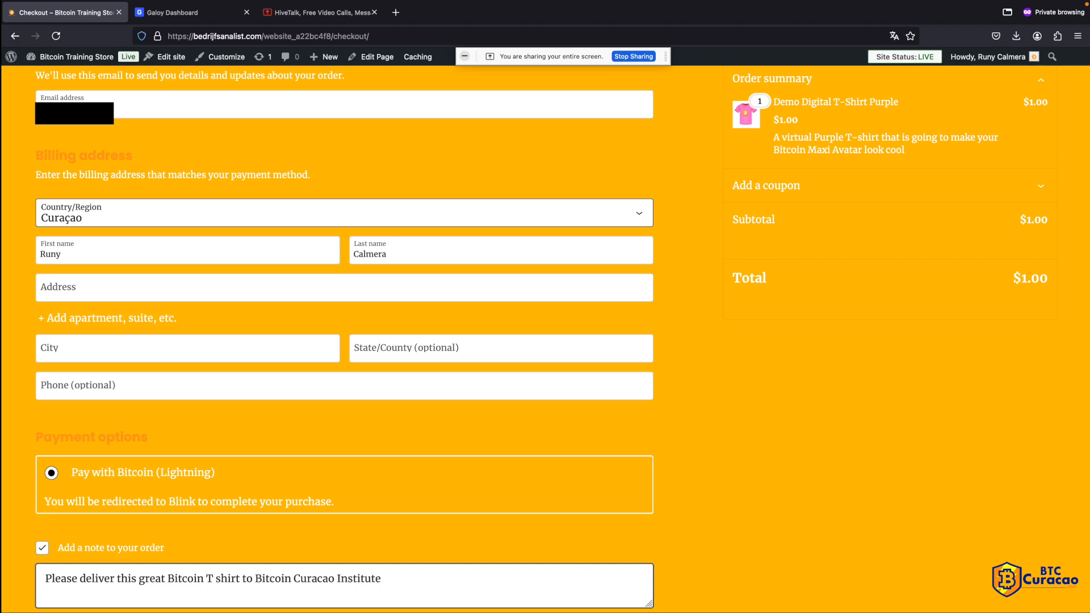
- Check the completed checkout form and try to place the order with Bitcoin (Lightning) as payment
scroll(416, 557, "down", 2)
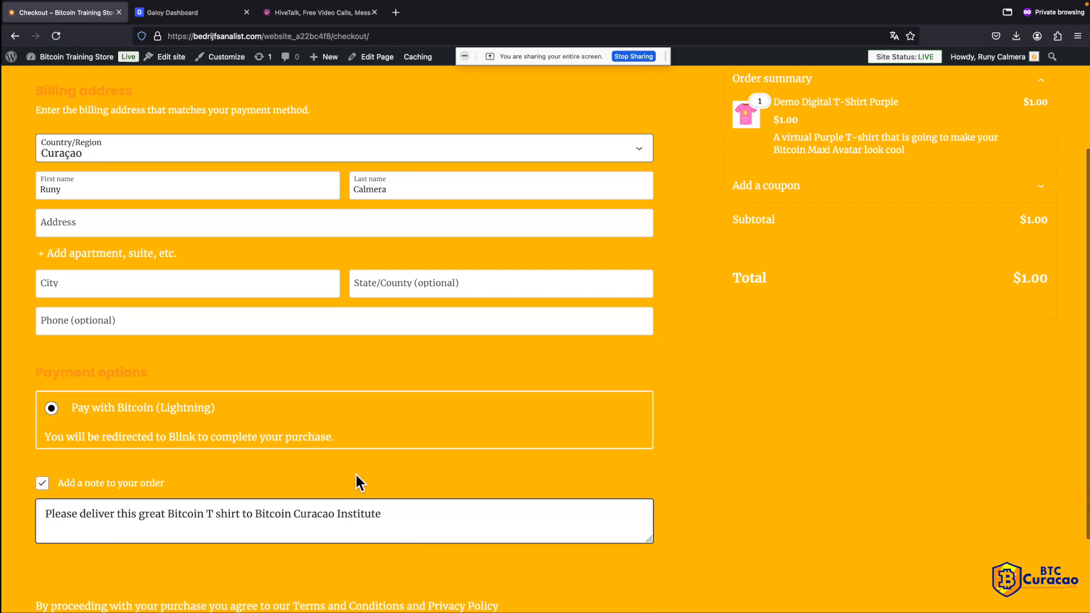
scroll(356, 481, "down", 3)
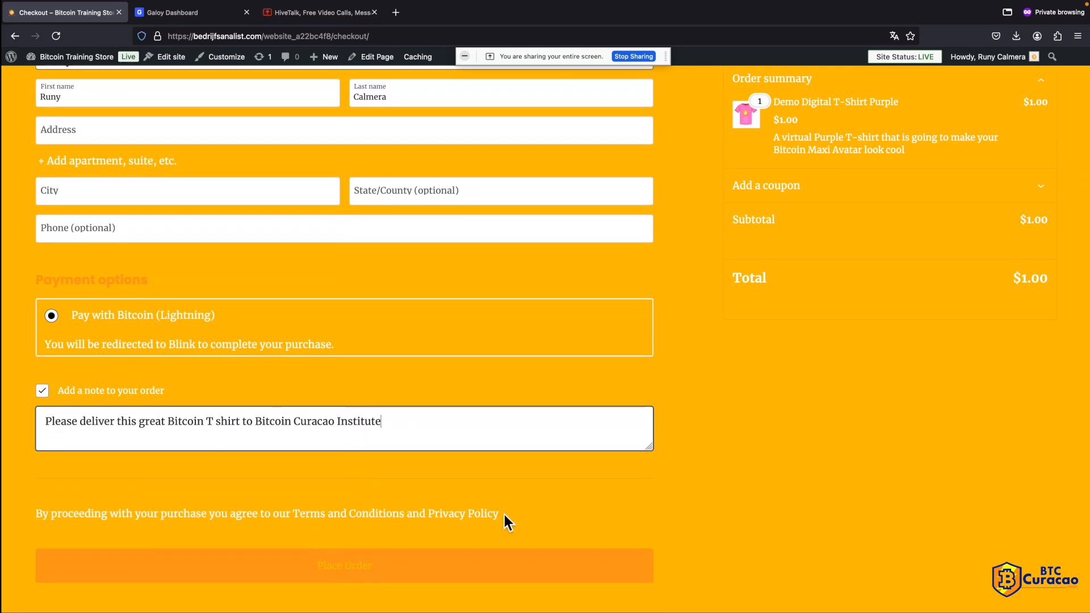
scroll(754, 401, "up", 5)
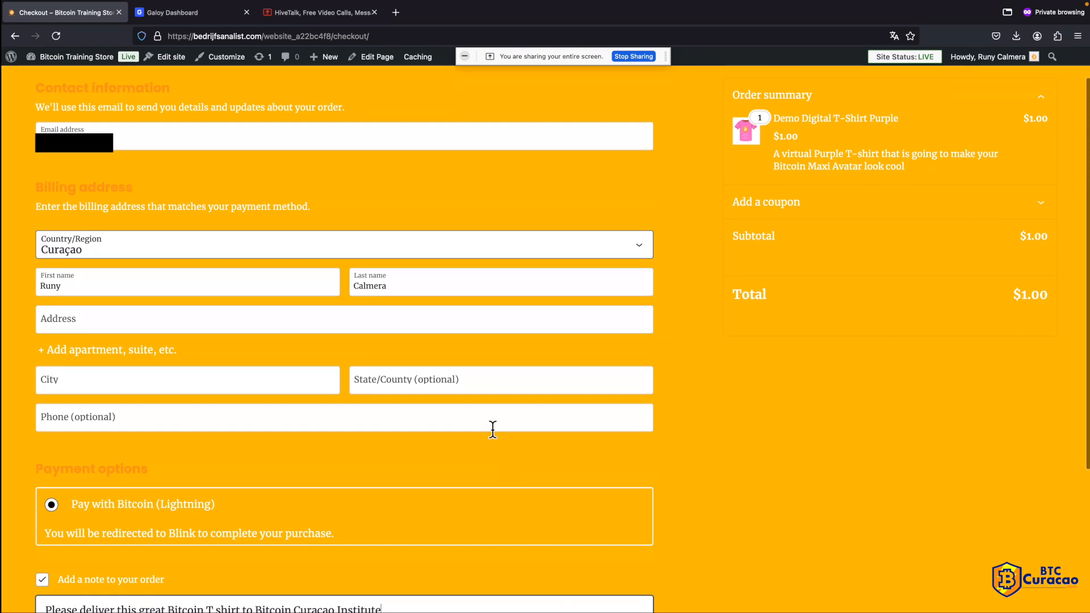
scroll(491, 428, "down", 3)
scroll(350, 474, "down", 2)
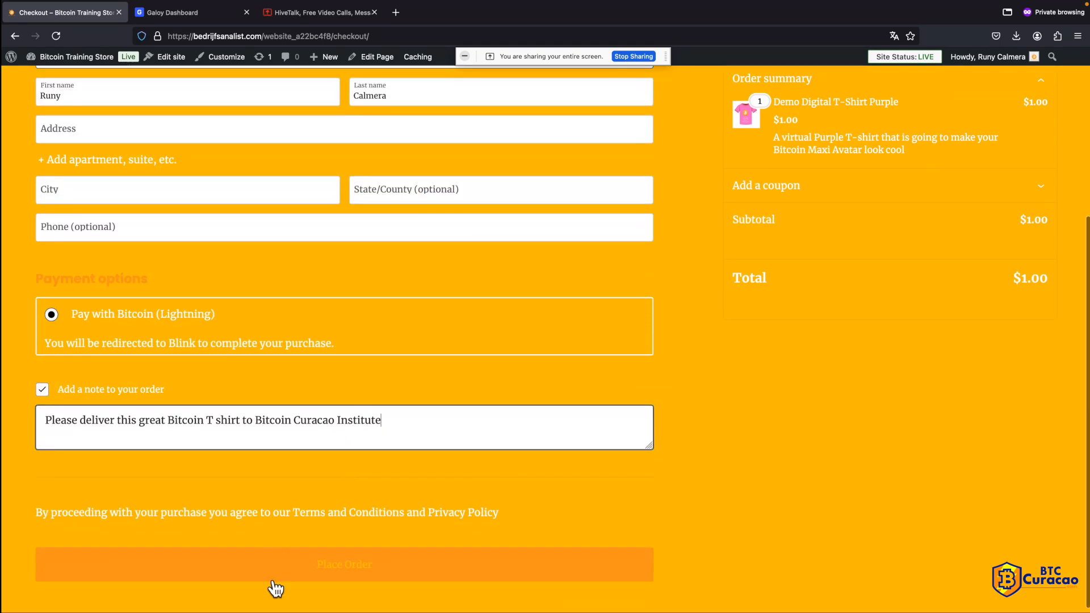
left_click(366, 573)
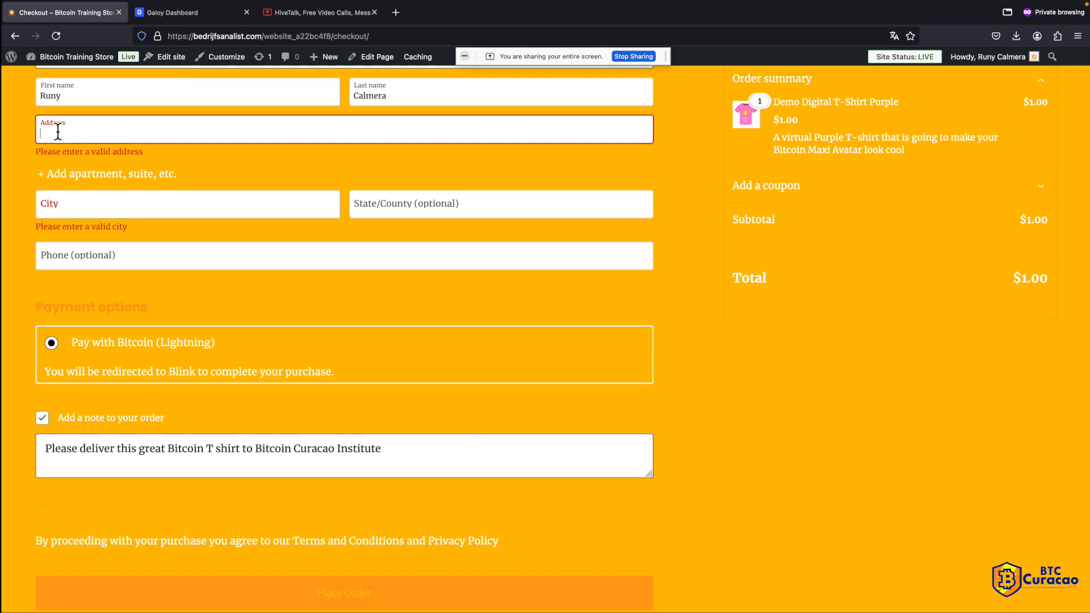
- Fill in the required billing address and city, and place the order
type("Test address")
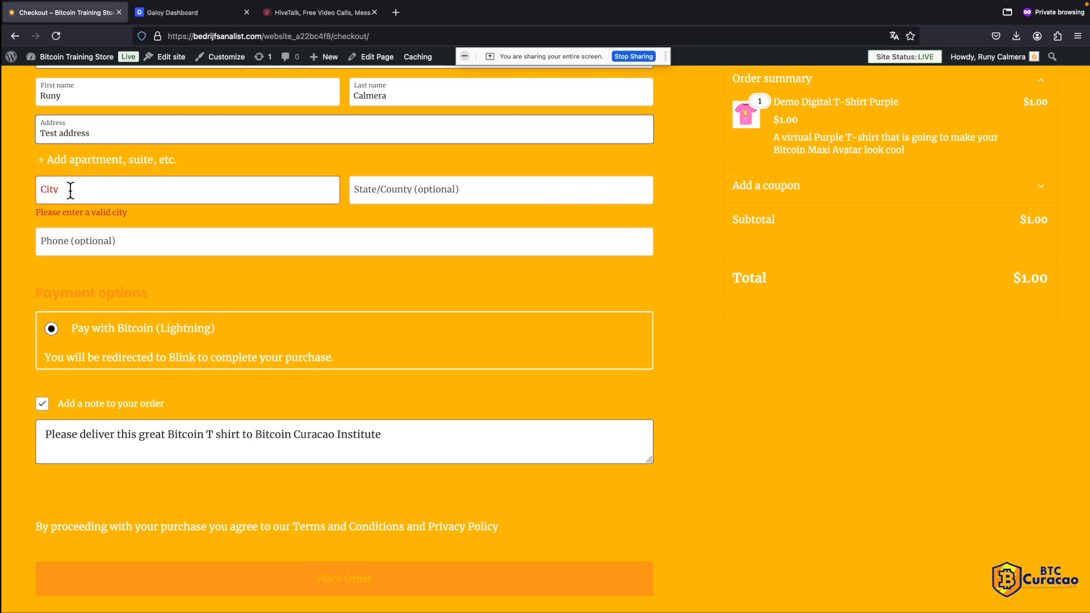
left_click(70, 190)
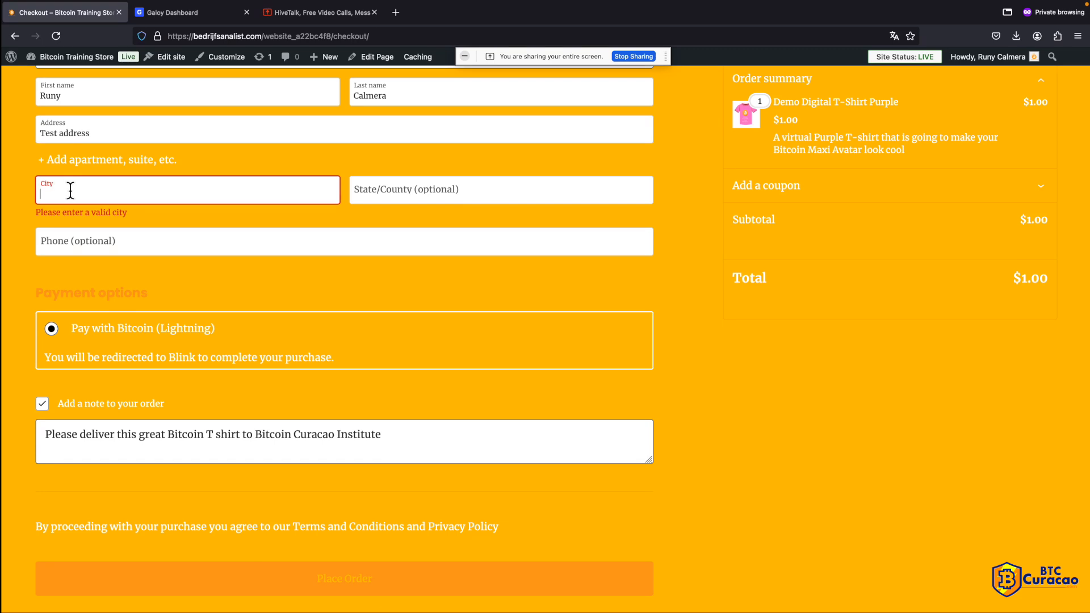
type("Willemstad")
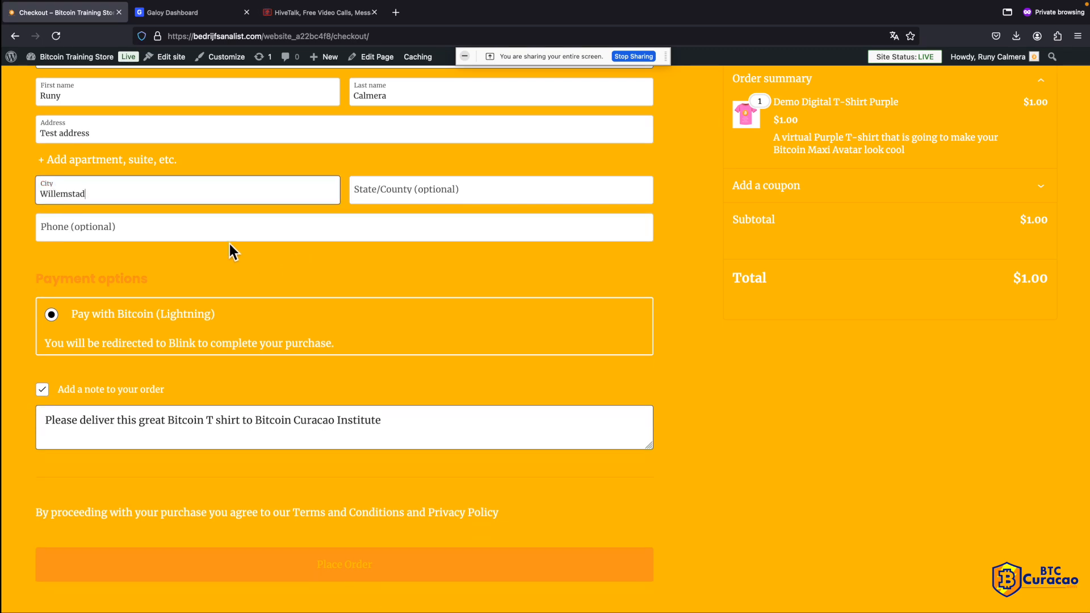
left_click(377, 569)
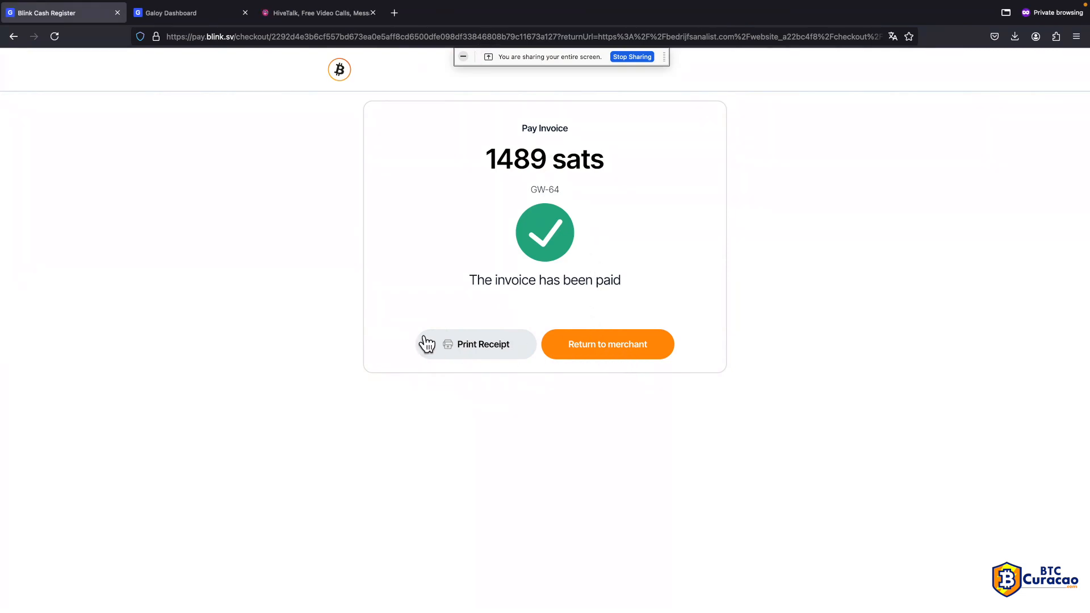
- Preview the paid invoice's printable receipt without printing, then return to the merchant and review the order confirmation
left_click(490, 351)
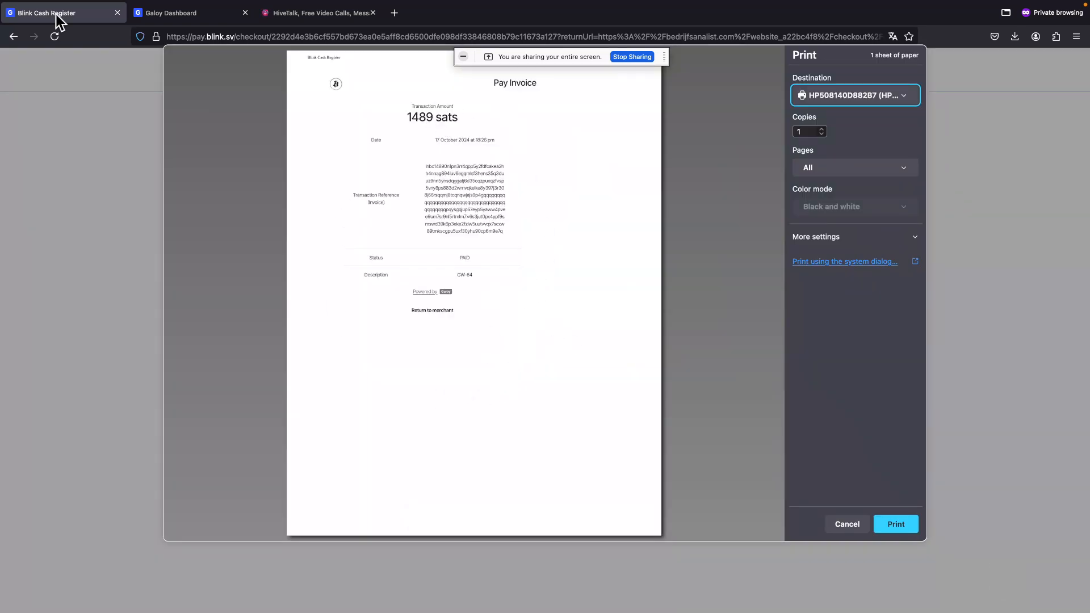
key("Escape")
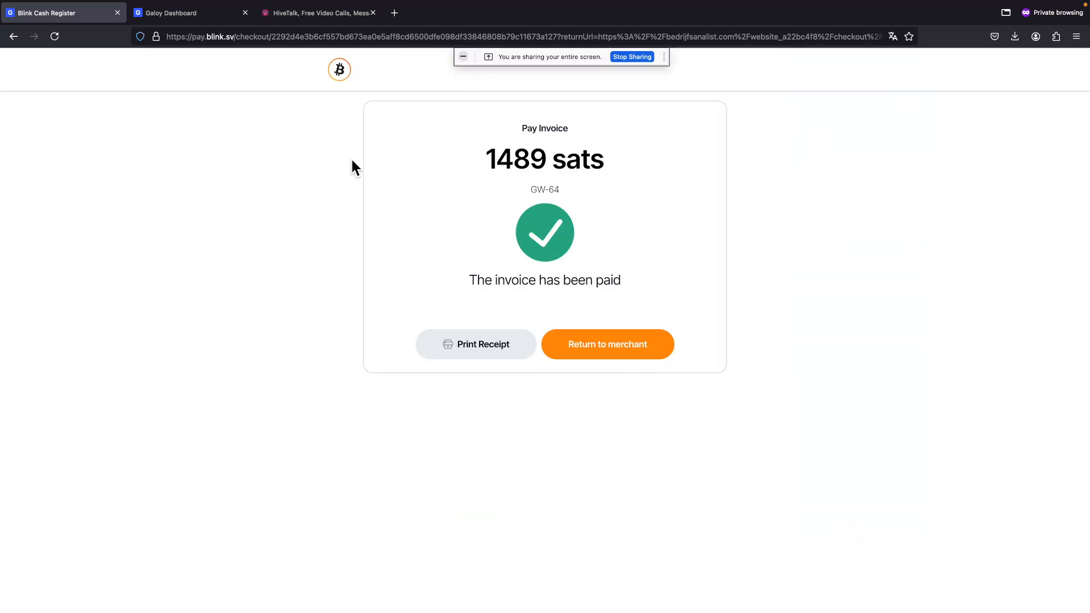
left_click(622, 348)
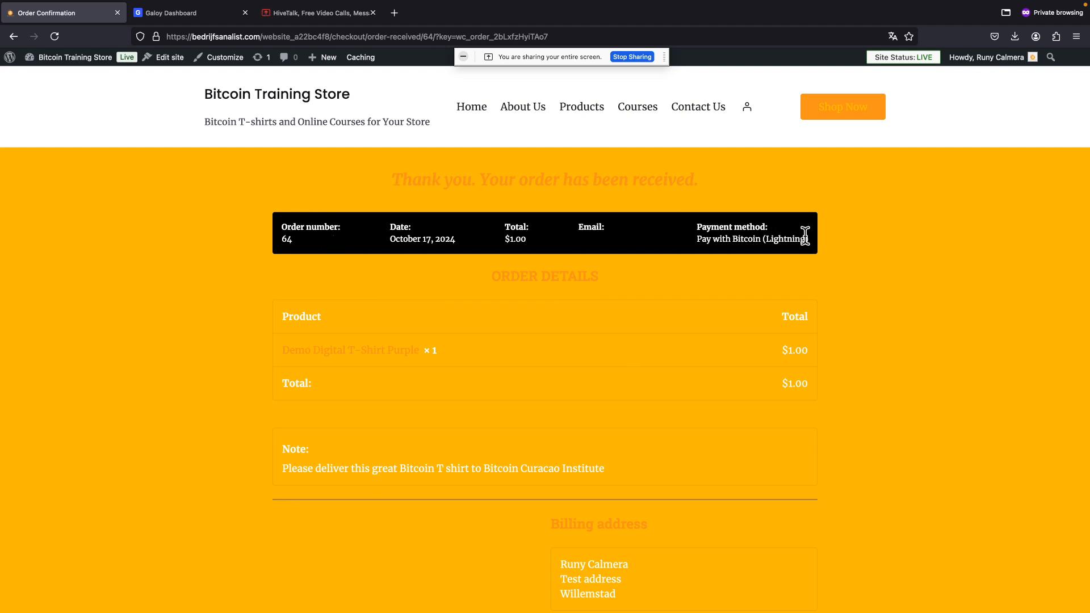
scroll(713, 448, "down", 3)
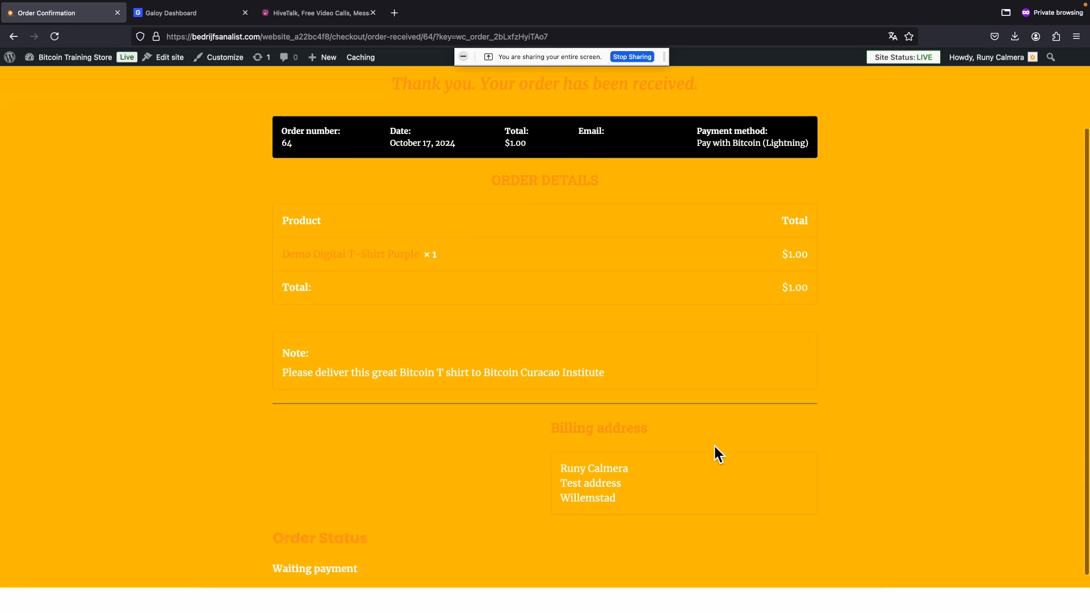
scroll(714, 448, "up", 3)
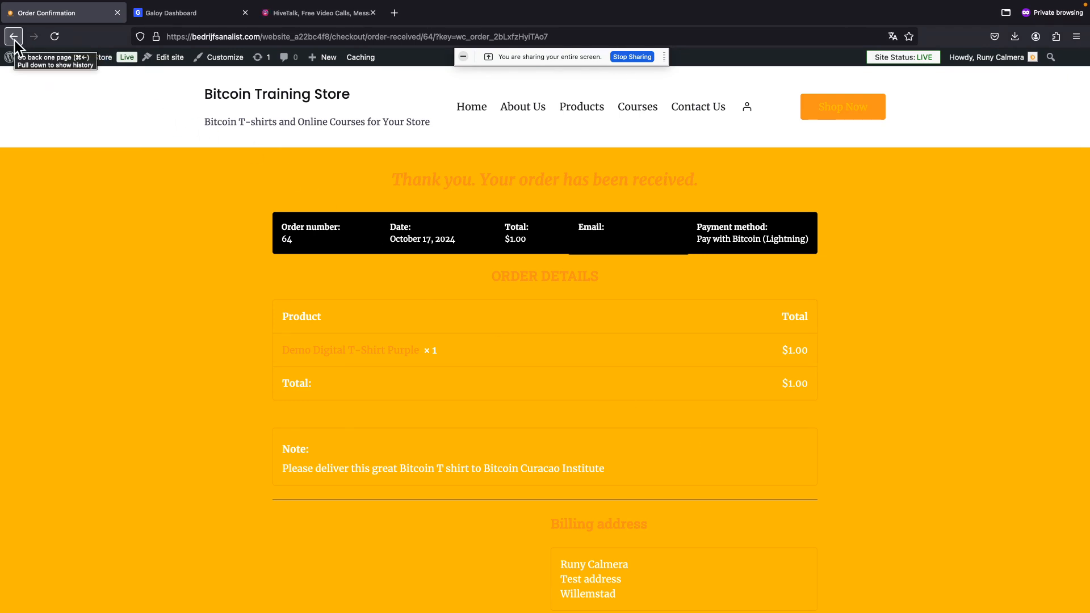
- Open the WooCommerce orders list in the WordPress admin and check the status of the test order
mouse_move(11, 57)
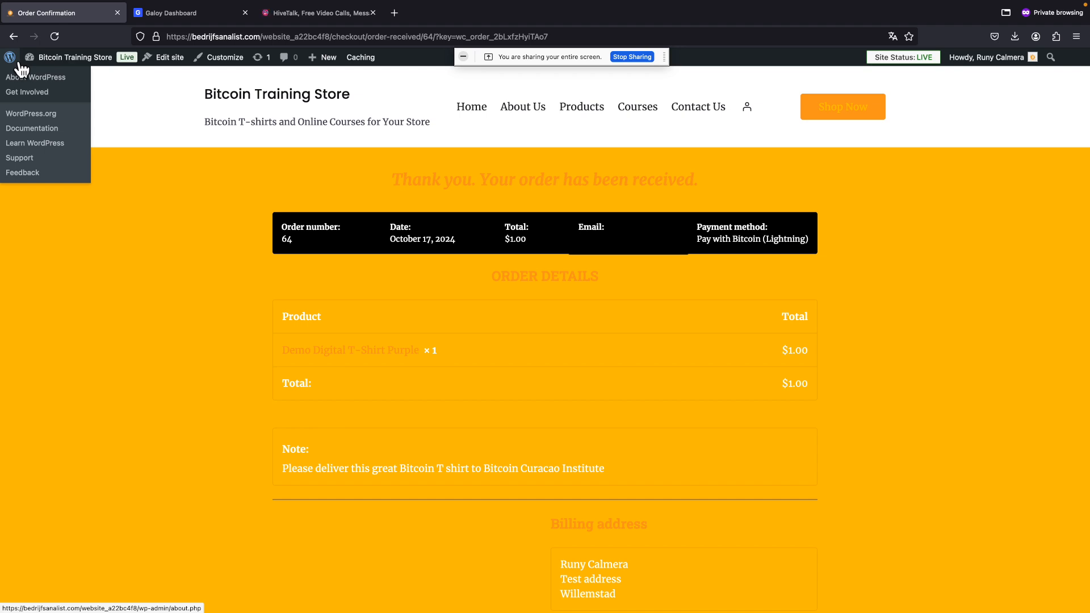
left_click(25, 77)
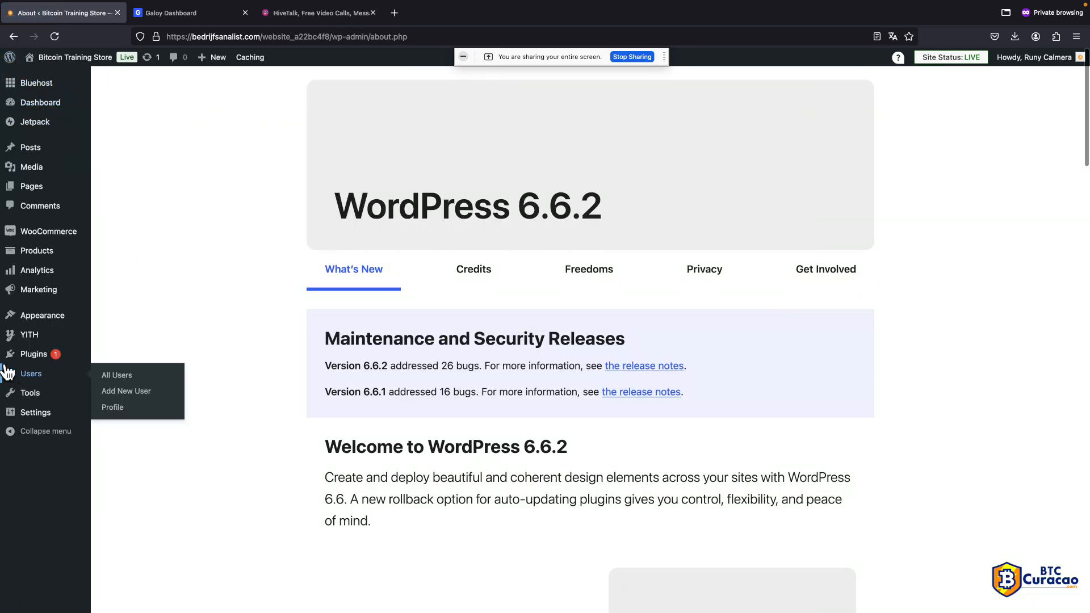
mouse_move(40, 255)
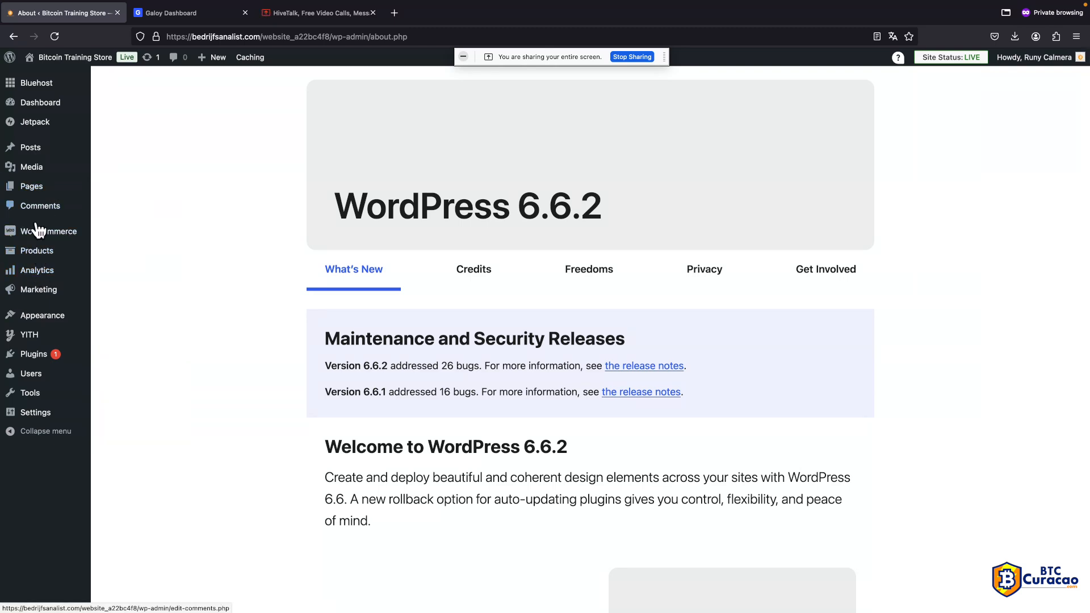
mouse_move(39, 236)
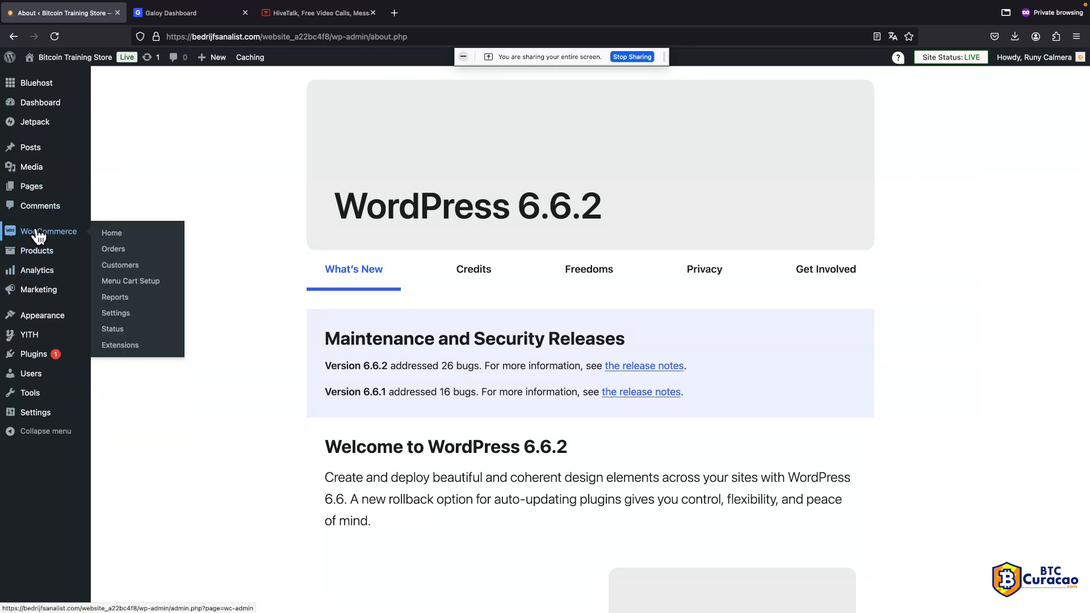
left_click(121, 252)
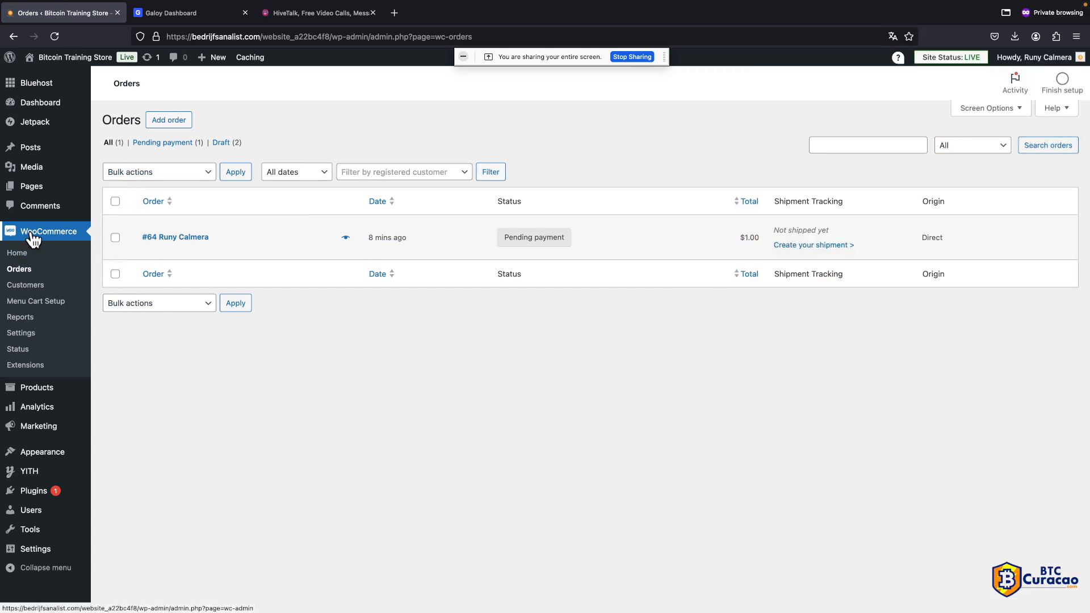
left_click(32, 232)
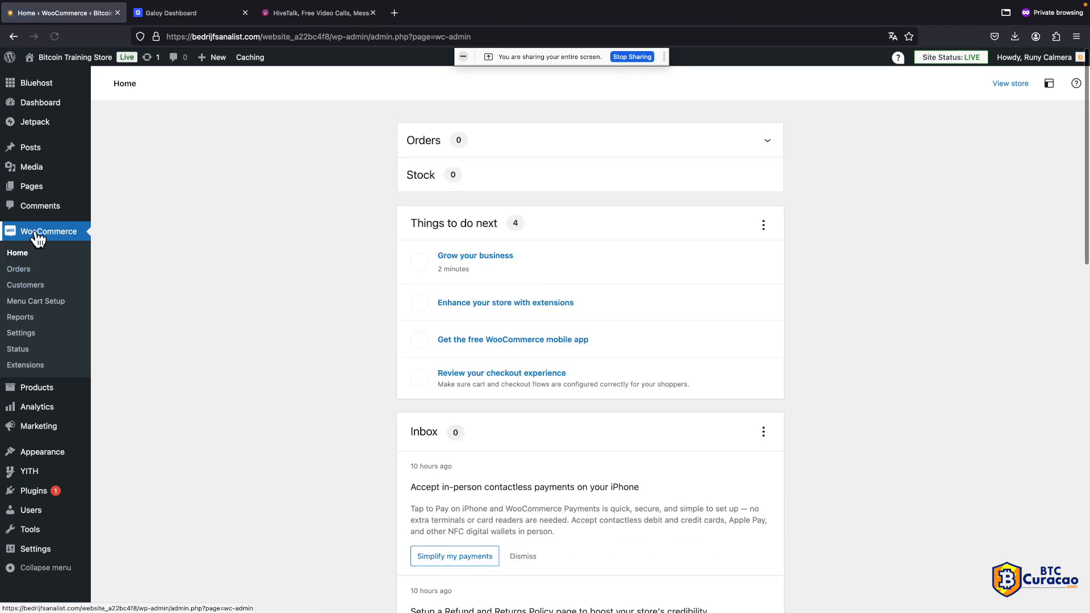
left_click(23, 271)
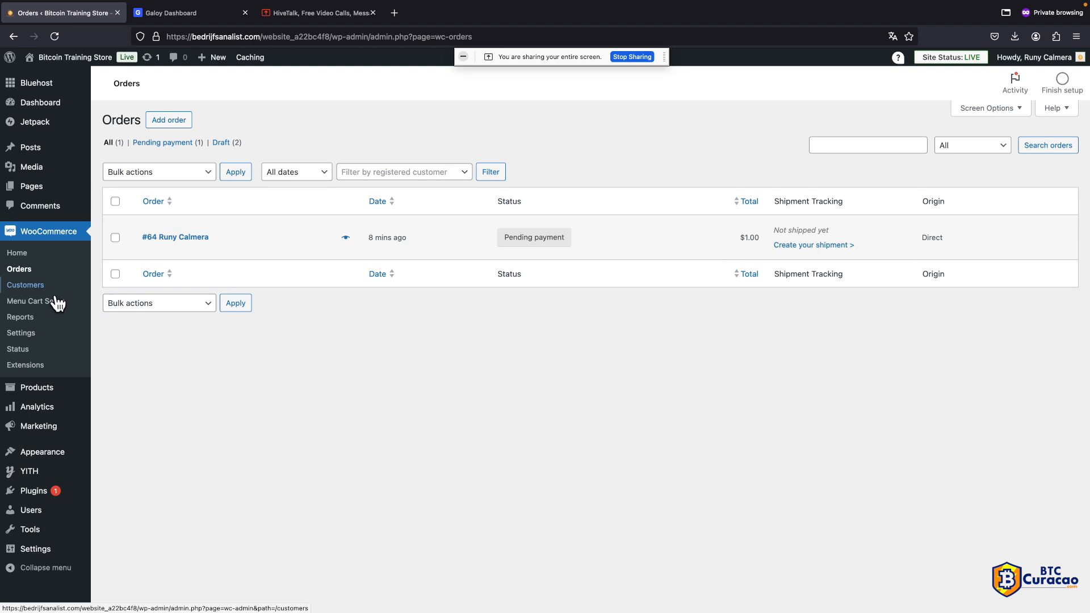
- Look through the Orders, Customers and Stock sections of the WooCommerce reports
left_click(24, 319)
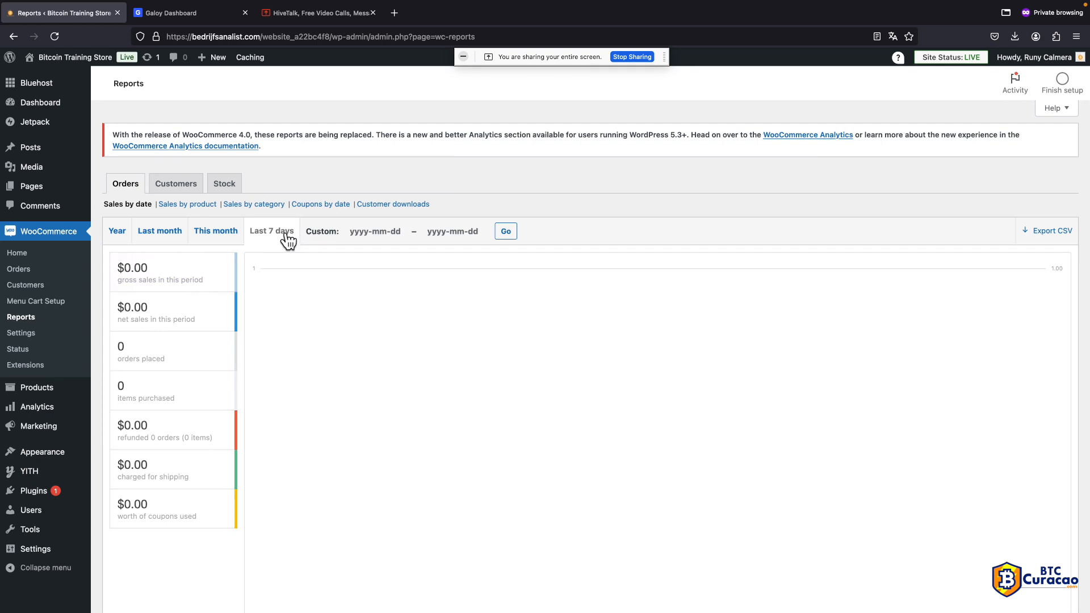
left_click(173, 181)
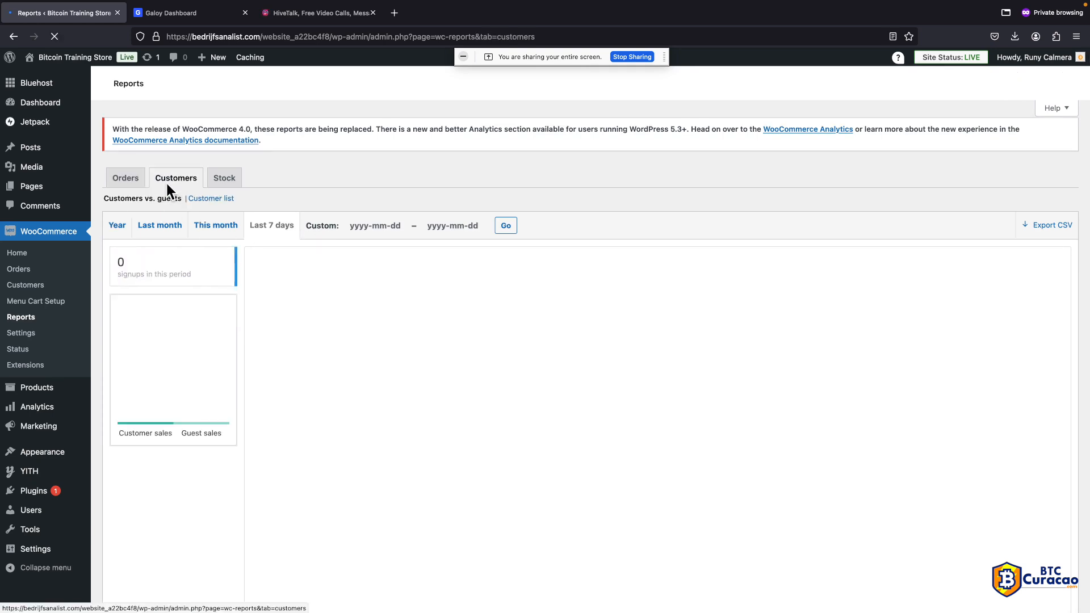
left_click(126, 181)
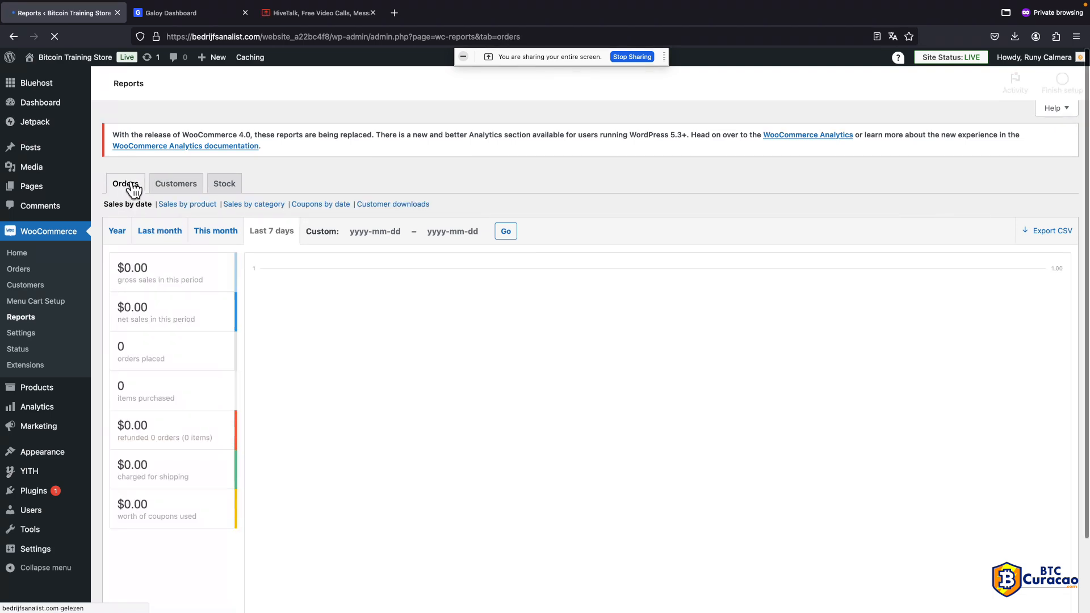
left_click(224, 185)
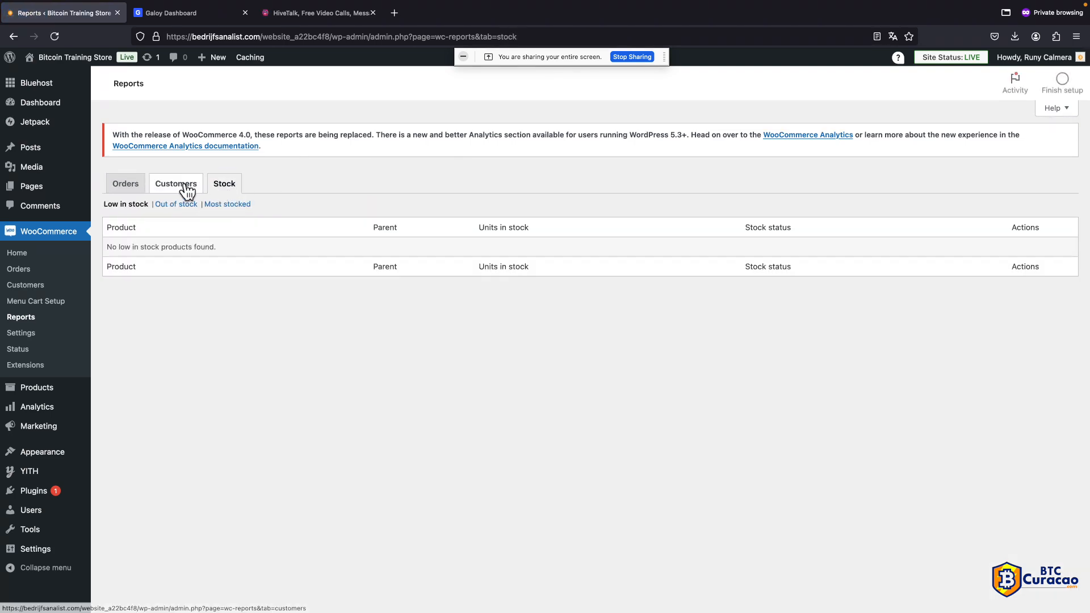
- Check the Customers and Orders reports again, and return to the WooCommerce orders list to review the test order's status
left_click(192, 194)
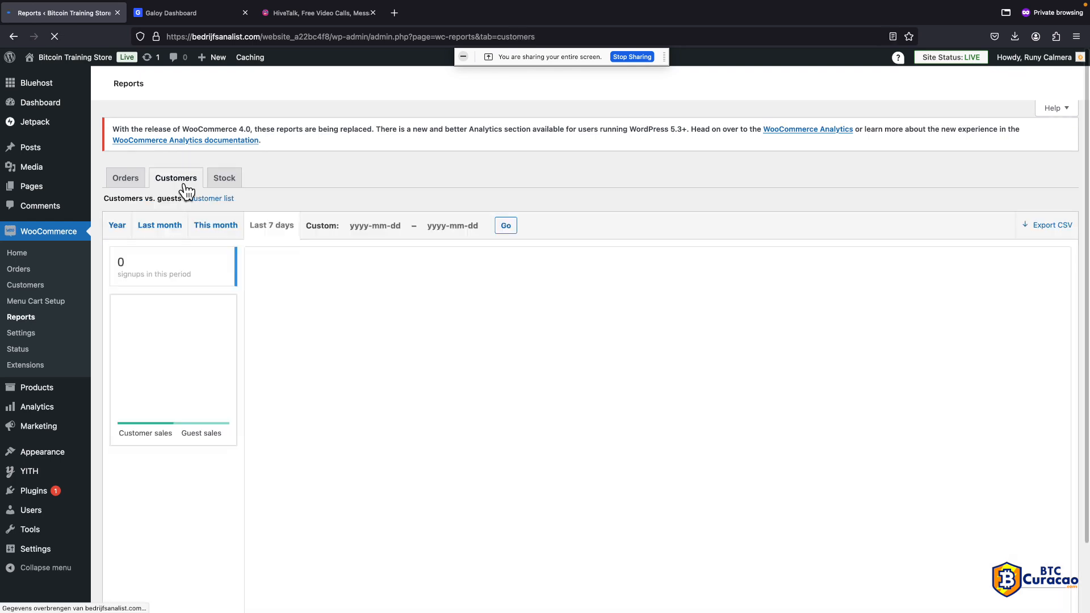
left_click(131, 192)
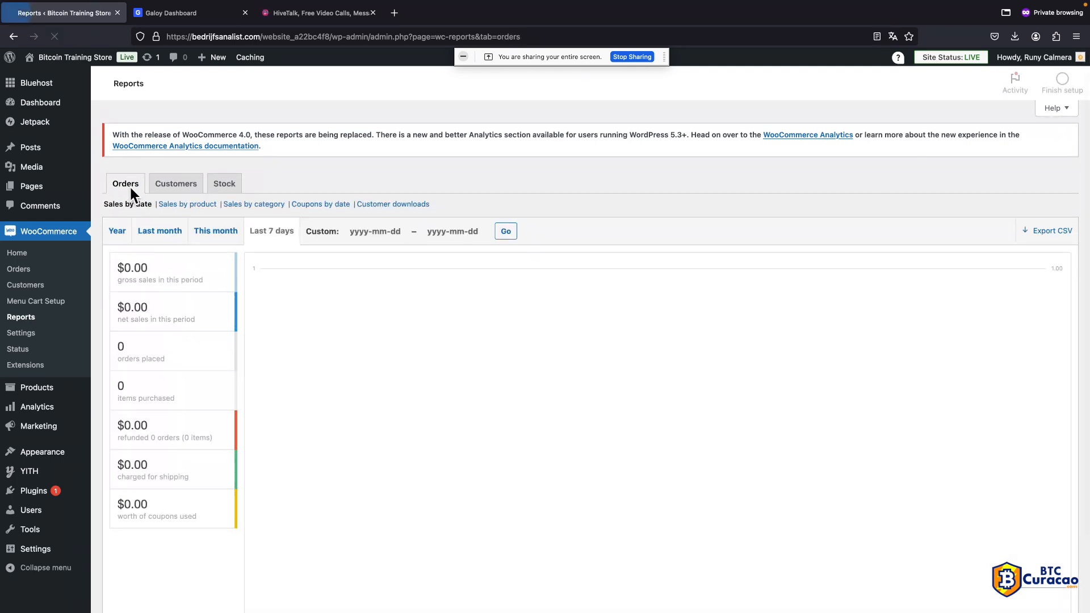
left_click(19, 269)
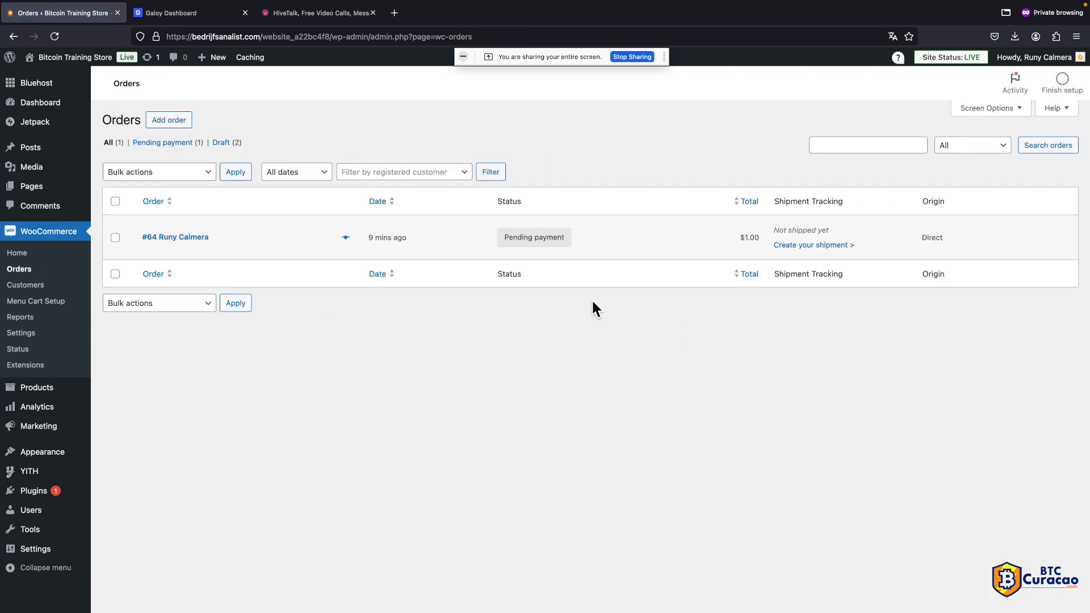
- Switch to the Blink dashboard, examine the two October 17, 2024 entries in the transactions list, and return to the WooCommerce orders list
left_click(177, 16)
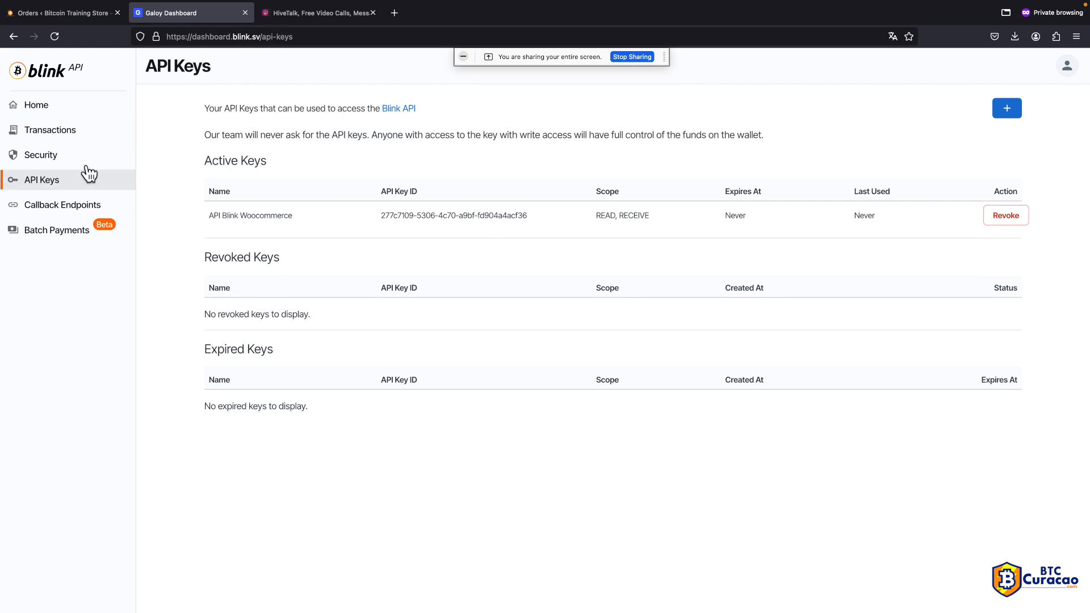
left_click(67, 137)
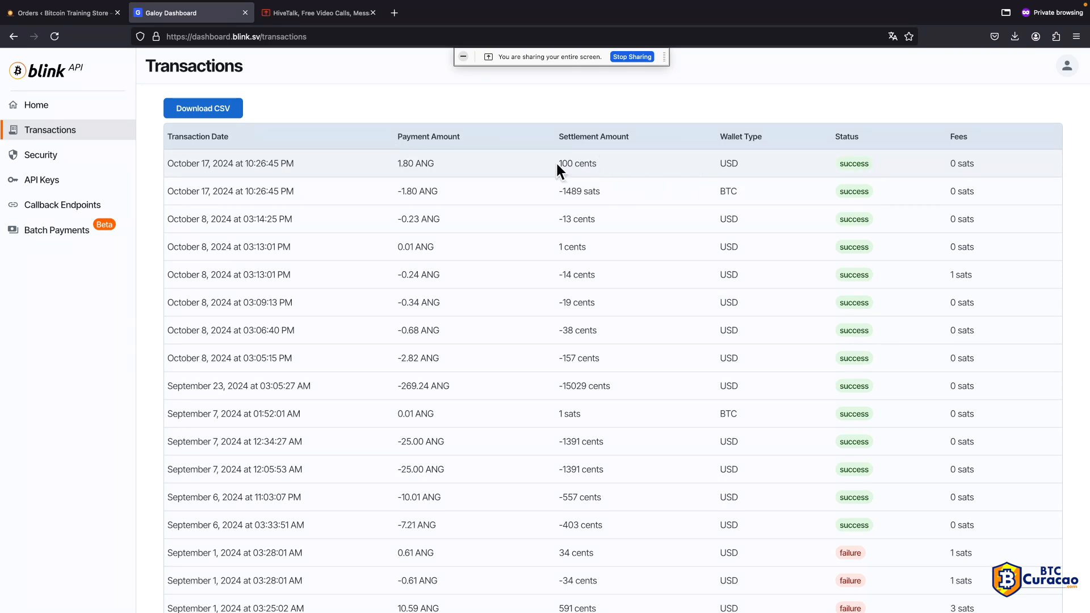
left_click_drag(557, 162, 581, 163)
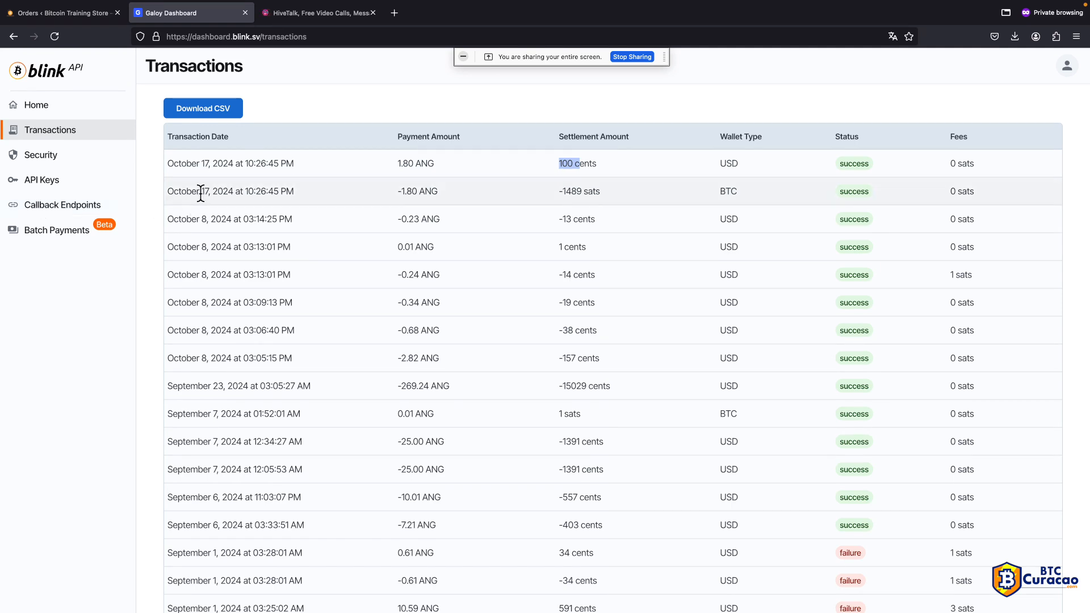
left_click_drag(394, 191, 447, 191)
left_click_drag(559, 192, 599, 192)
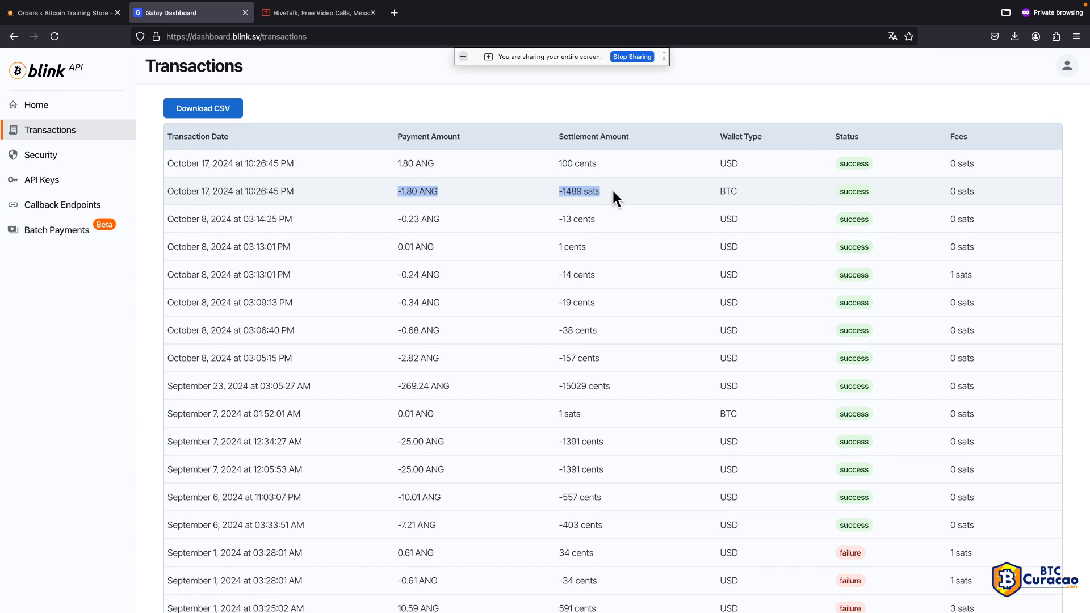
left_click_drag(847, 185, 1020, 189)
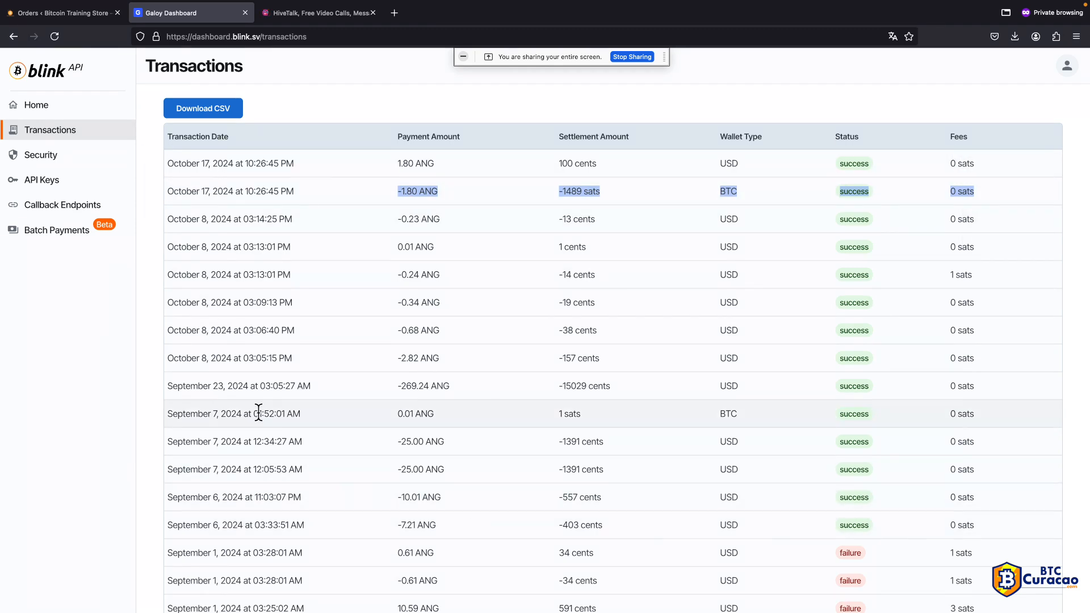
left_click(59, 13)
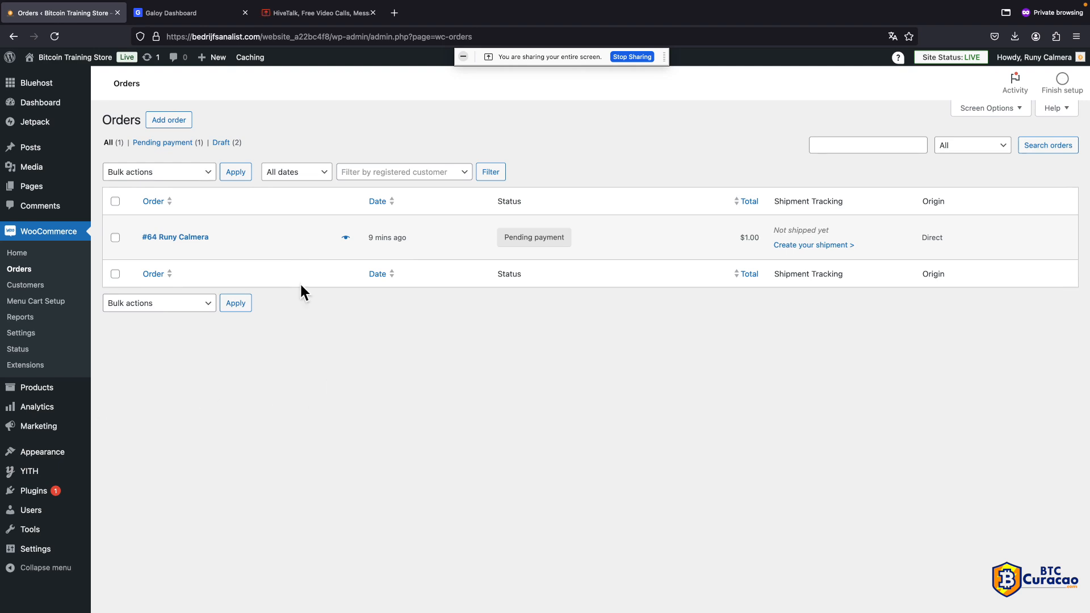